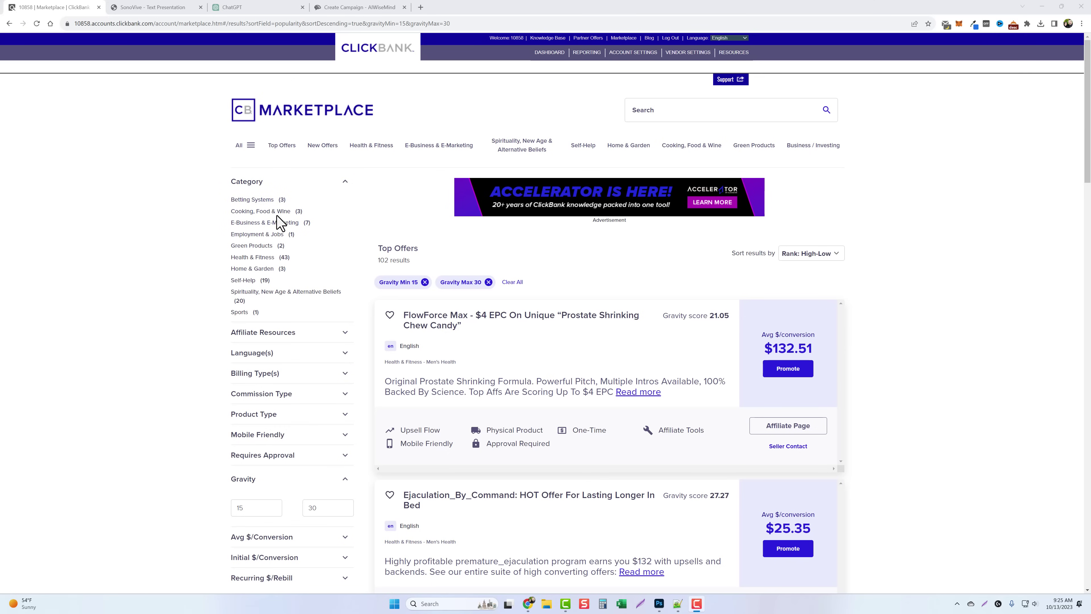
Examine the marketplace's gravity filter and browse the first page of top offers down to the SonoVive listing.
scroll(277, 217, "down", 4)
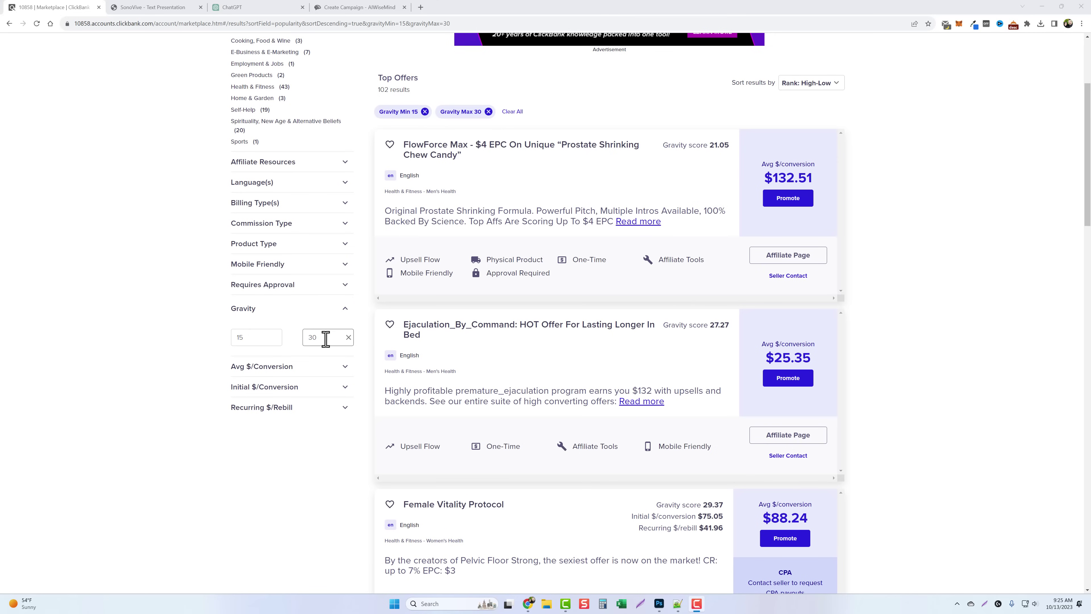
scroll(243, 337, "up", 4)
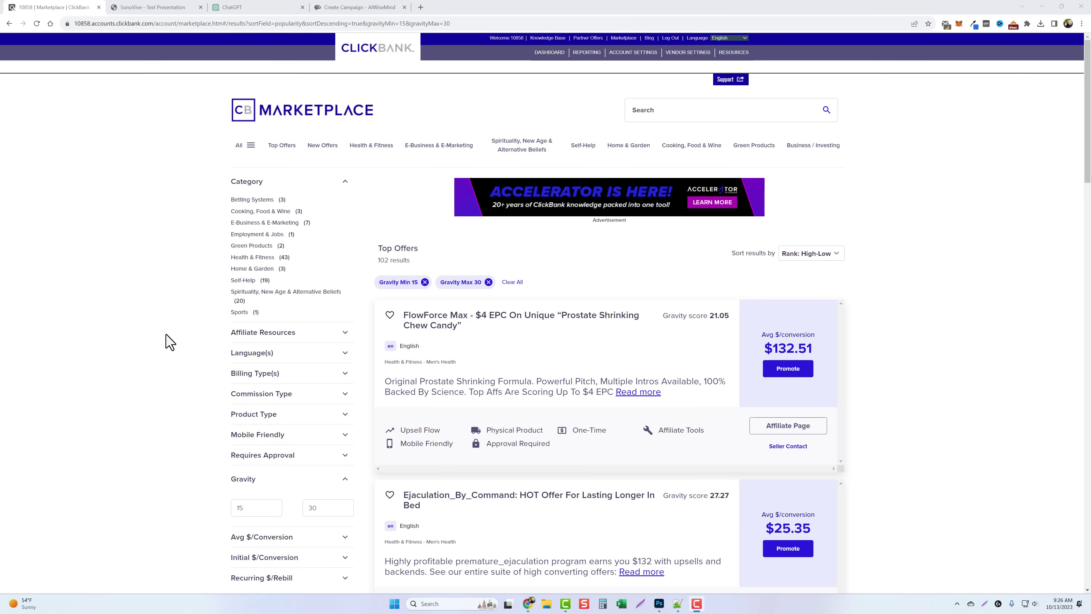
scroll(146, 370, "down", 3)
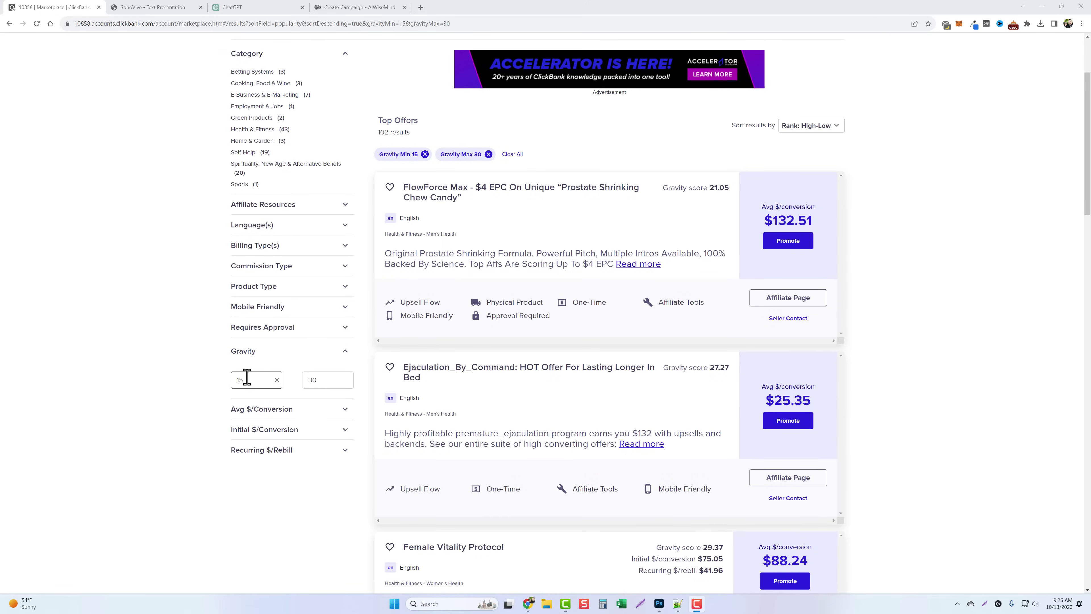
scroll(205, 375, "up", 3)
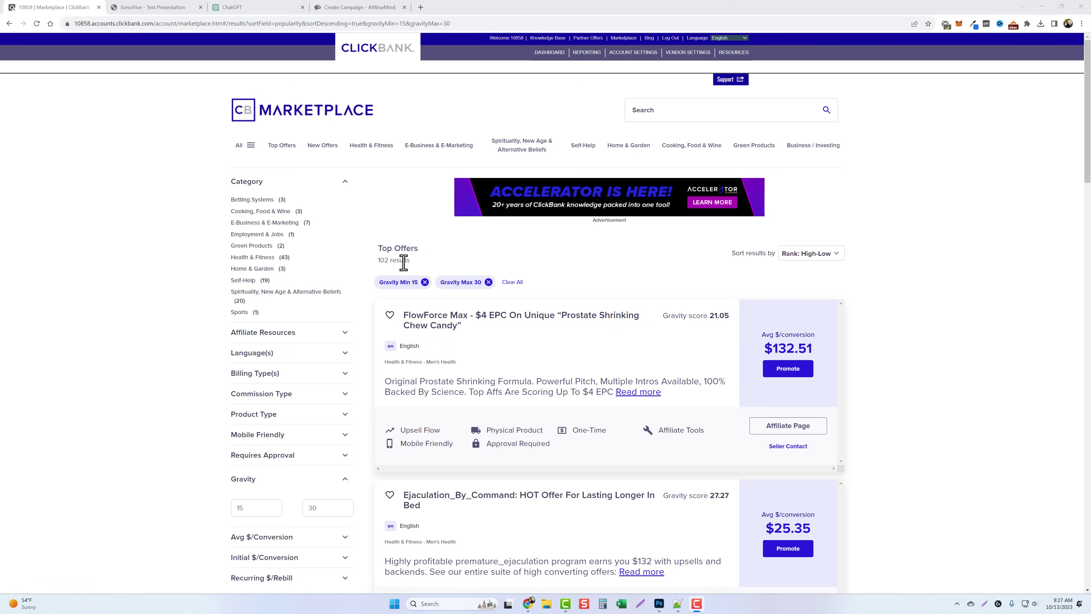
left_click_drag(410, 261, 378, 261)
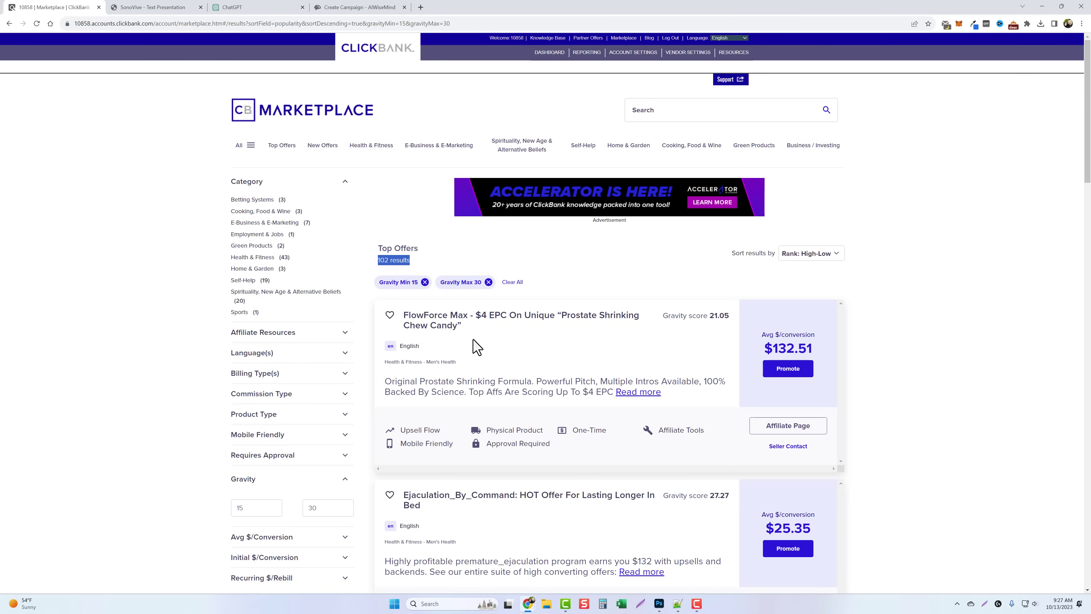
scroll(477, 347, "down", 12)
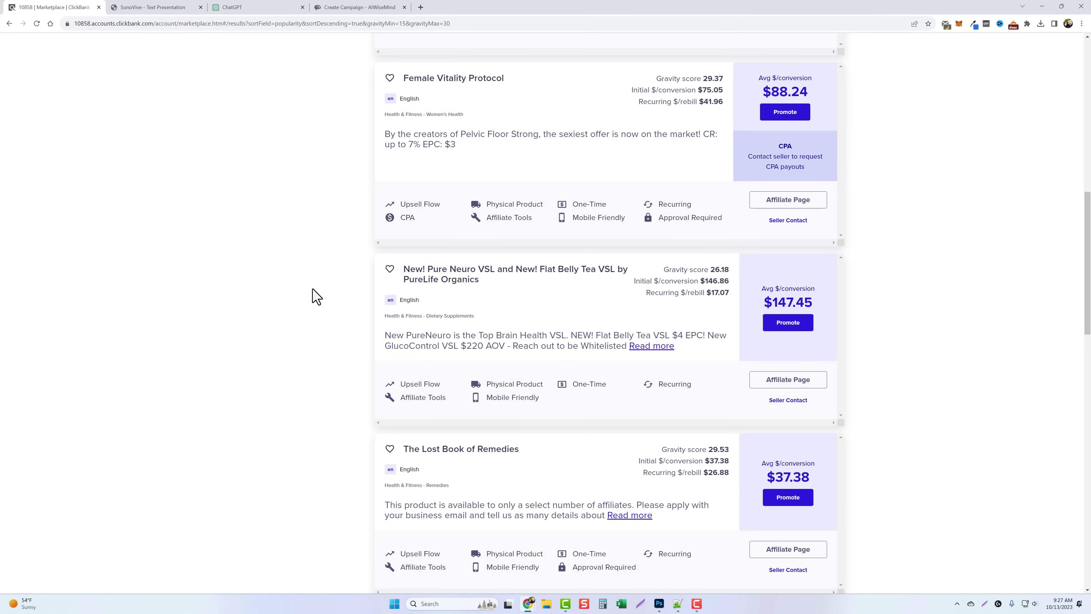
scroll(314, 296, "down", 6)
scroll(314, 296, "down", 5)
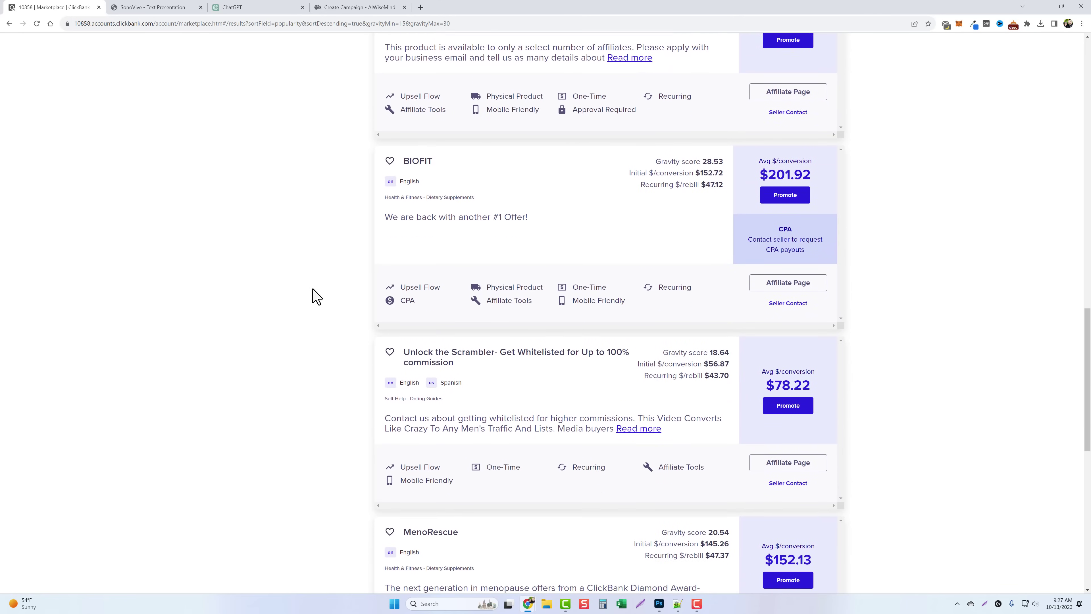
scroll(314, 295, "down", 5)
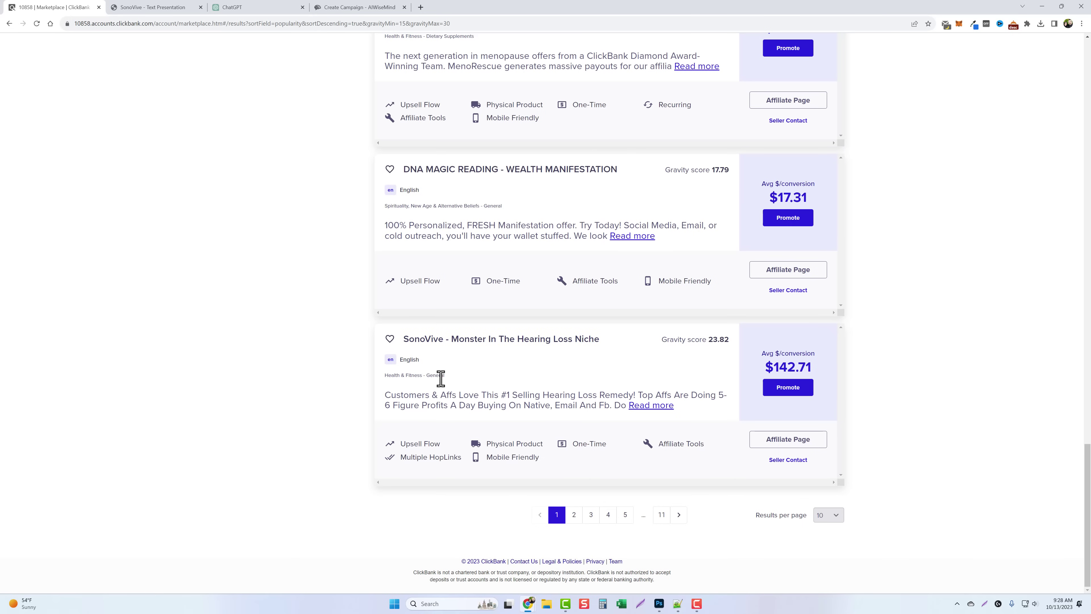
Open the SonoVive sales page and read through its product description, package prices, guarantee and policies.
left_click(514, 346)
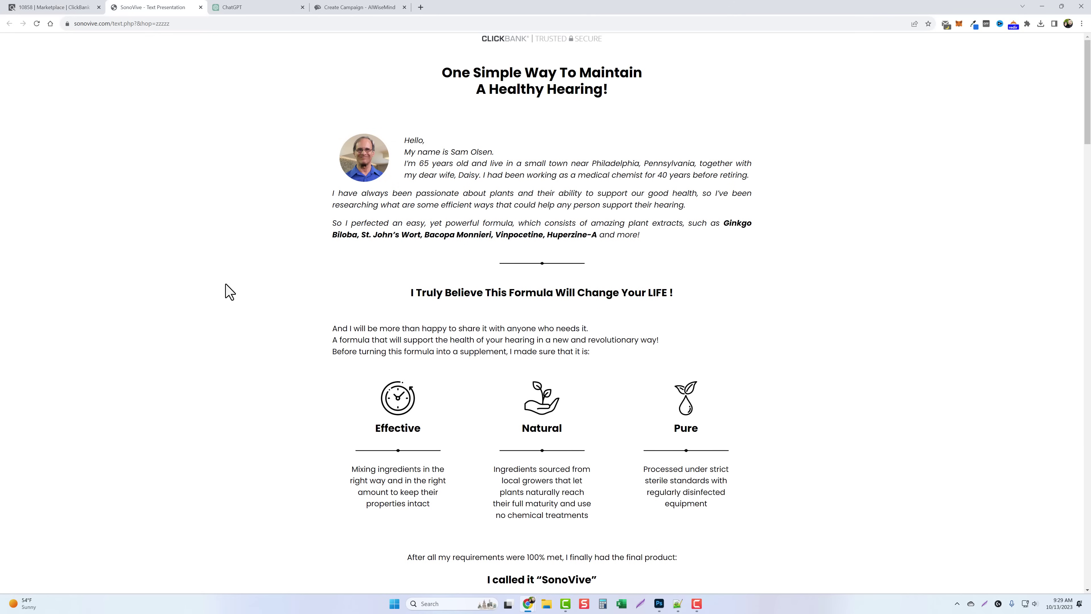
scroll(229, 291, "down", 10)
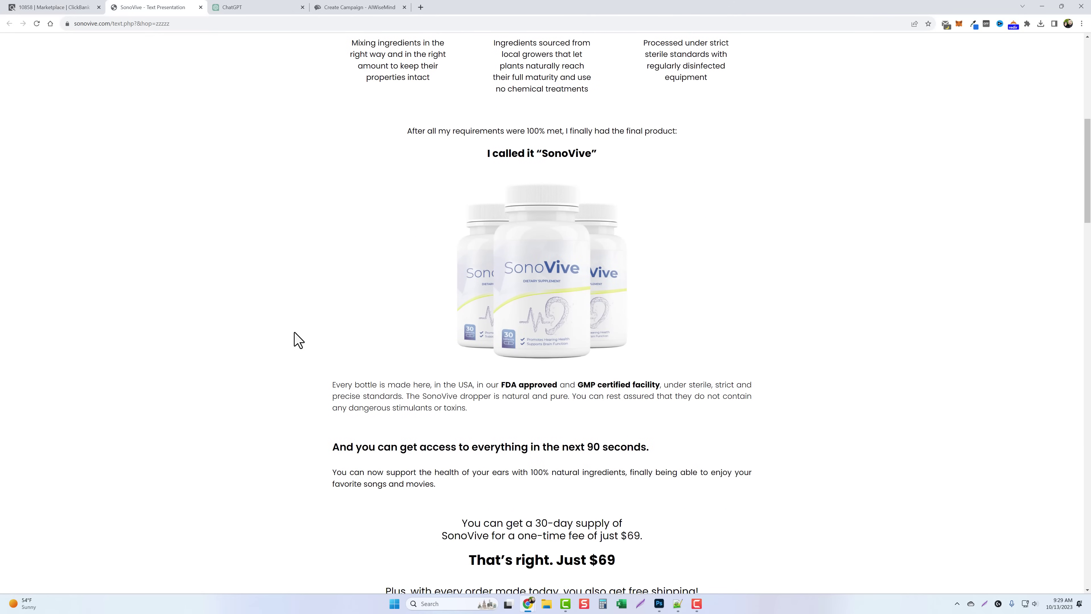
scroll(316, 328, "down", 9)
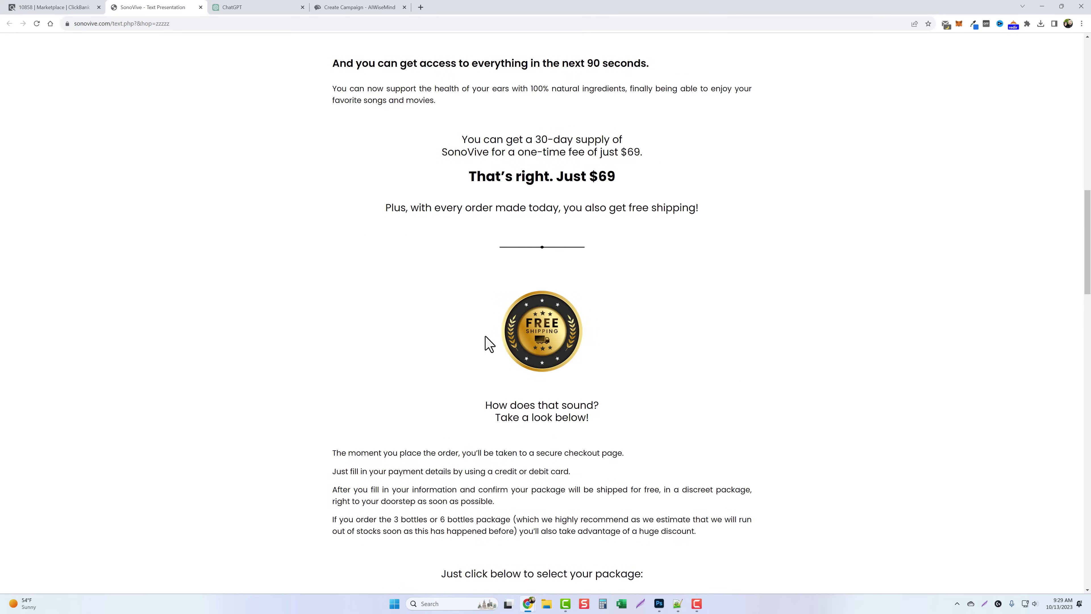
scroll(339, 331, "down", 8)
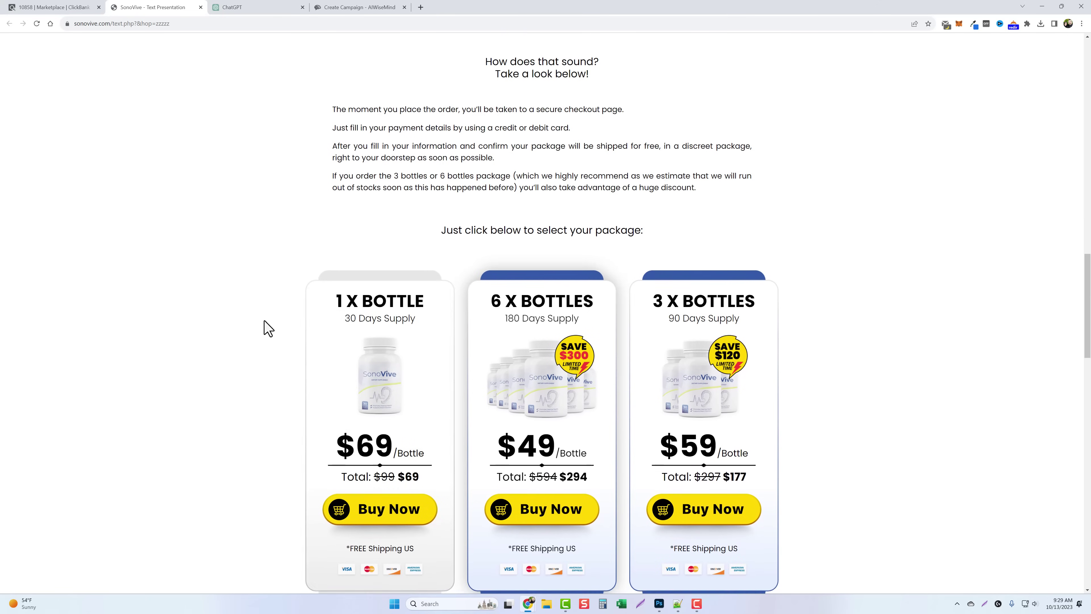
scroll(269, 328, "down", 2)
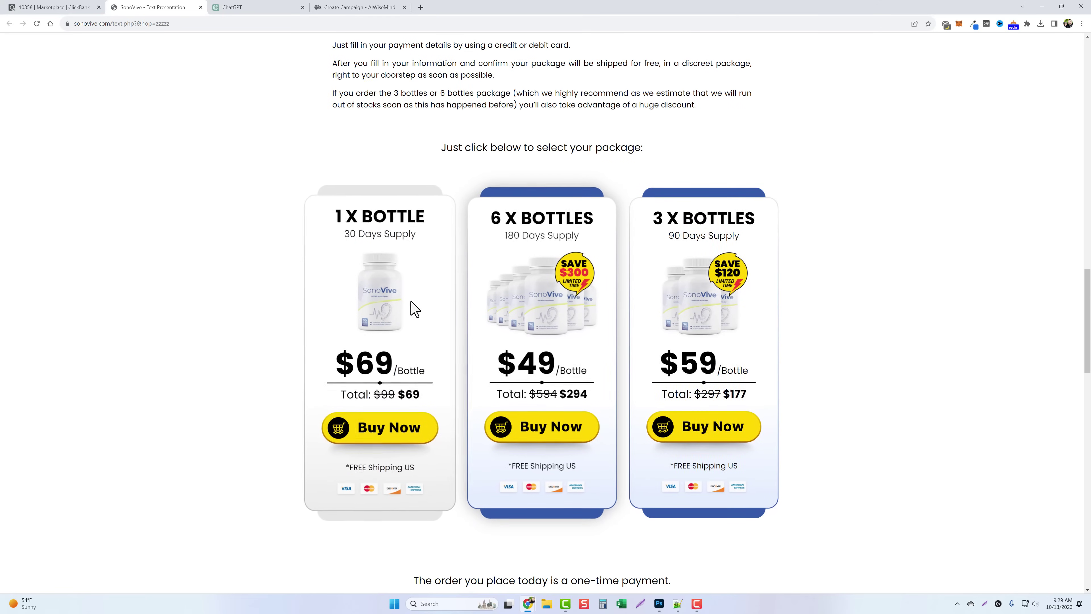
scroll(239, 343, "down", 9)
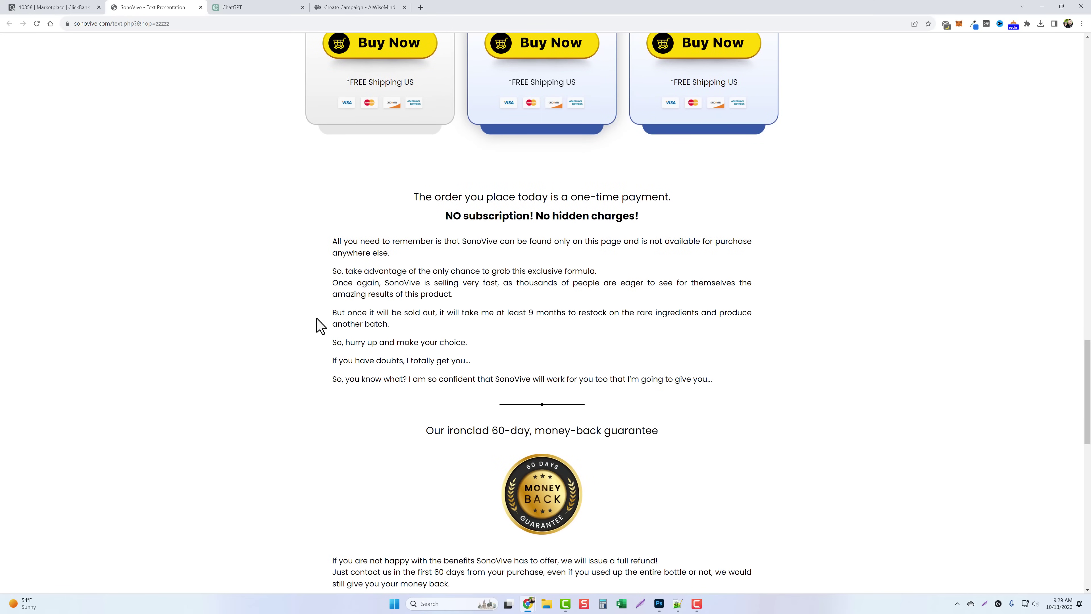
scroll(472, 331, "down", 4)
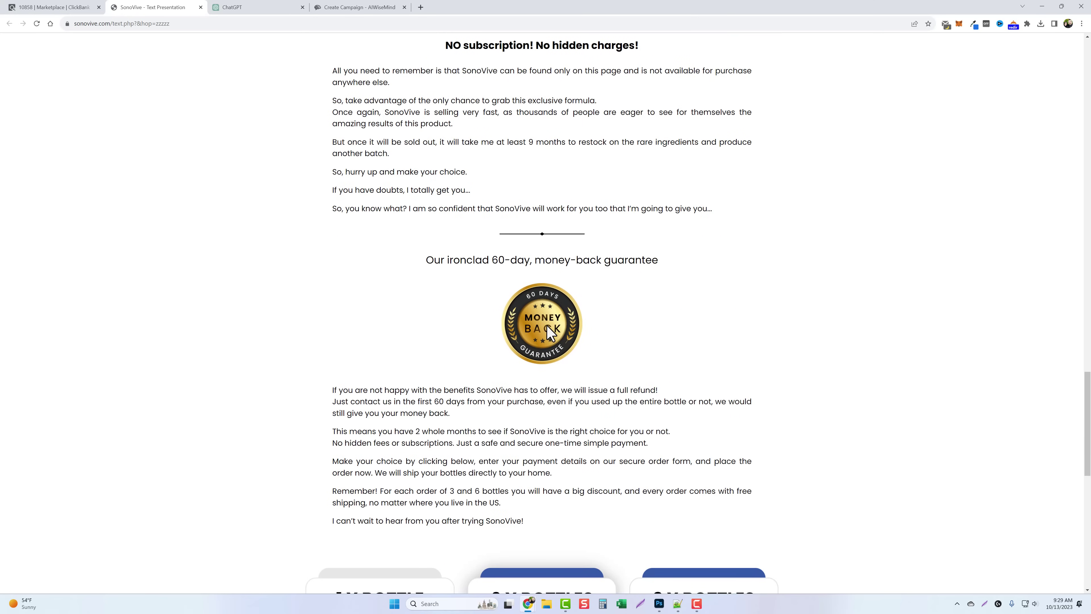
scroll(331, 348, "down", 7)
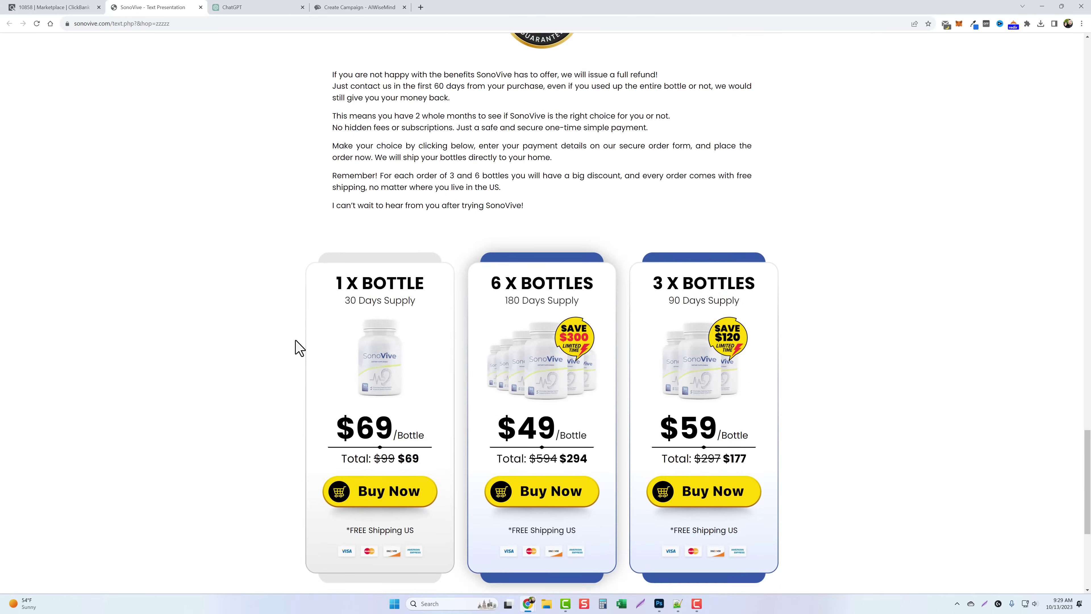
scroll(300, 347, "down", 7)
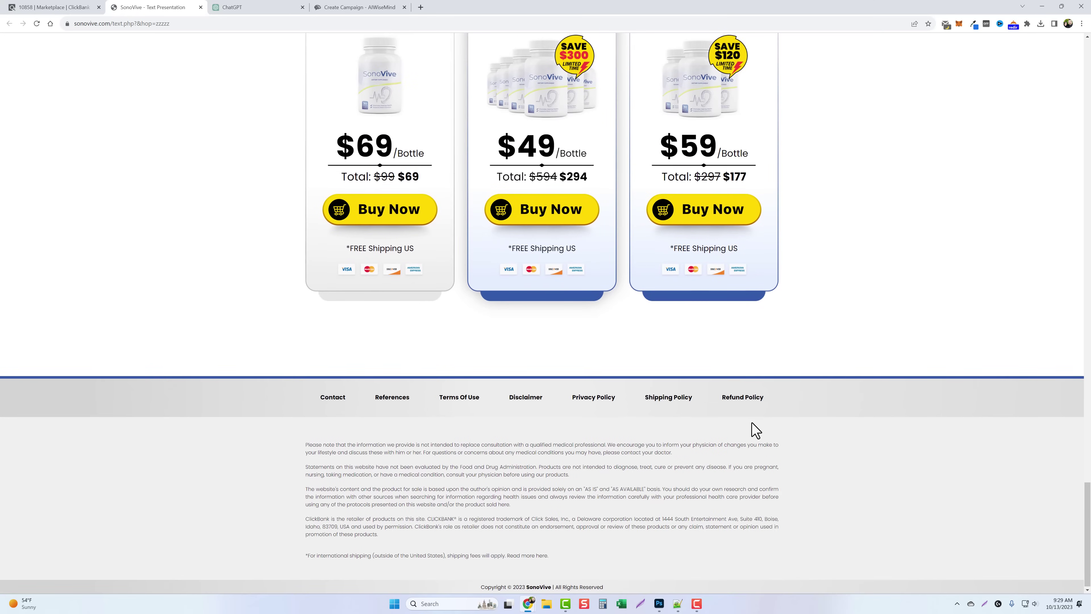
scroll(799, 404, "up", 20)
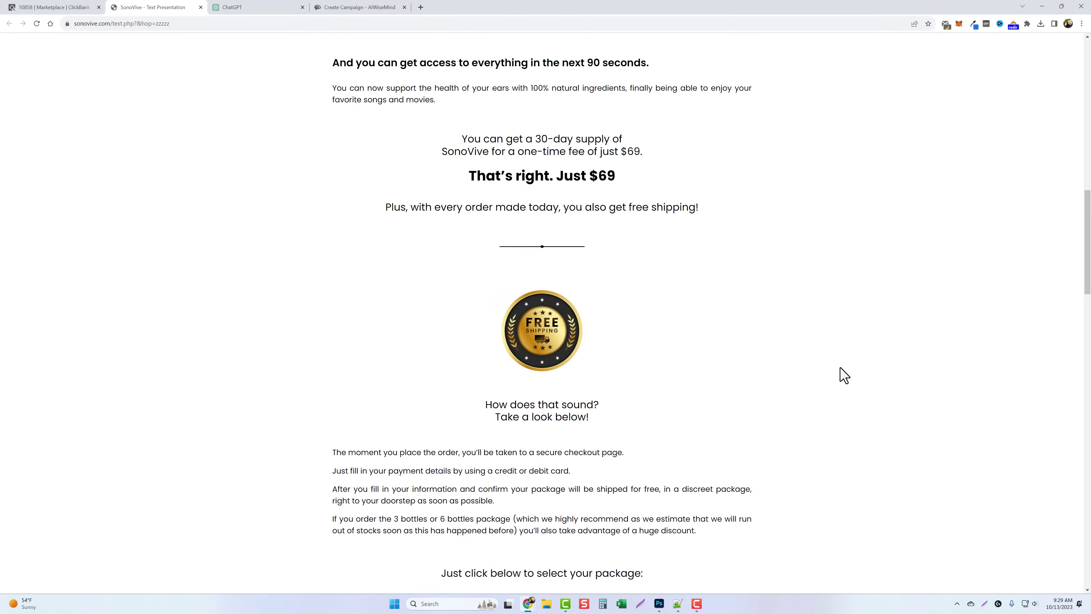
scroll(844, 376, "up", 19)
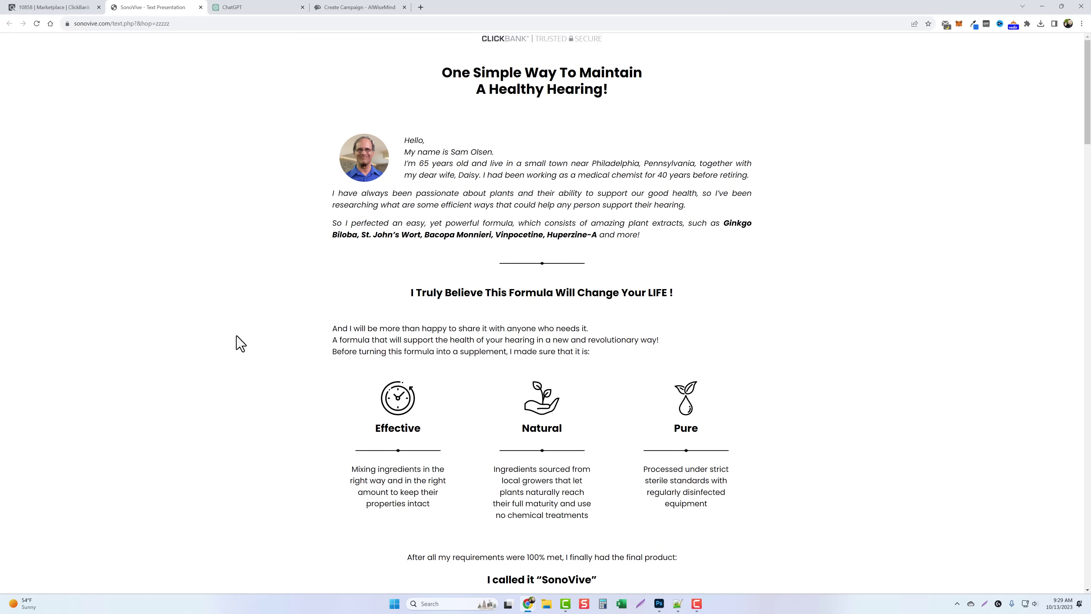
scroll(457, 359, "down", 12)
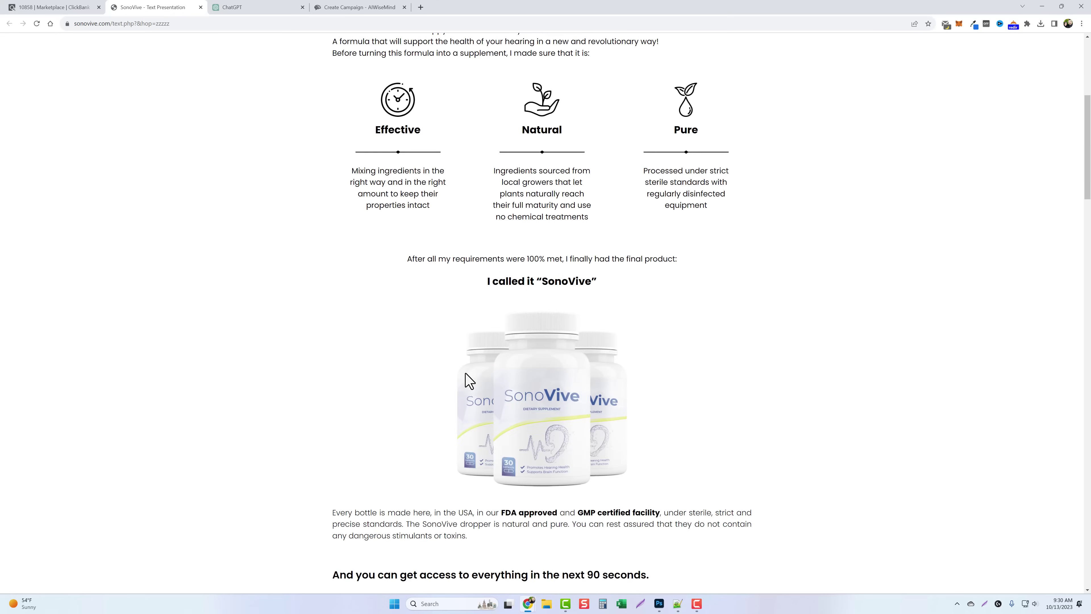
scroll(468, 386, "up", 13)
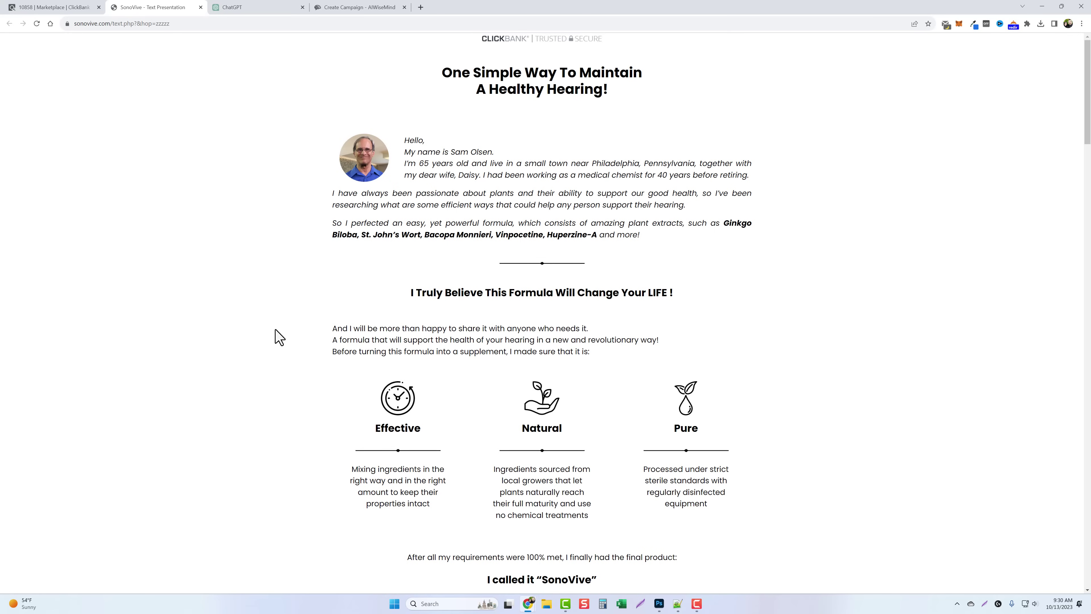
Switch to ChatGPT, view the model options and choose GPT-3.5 for the new chat.
key("ctrl+Tab")
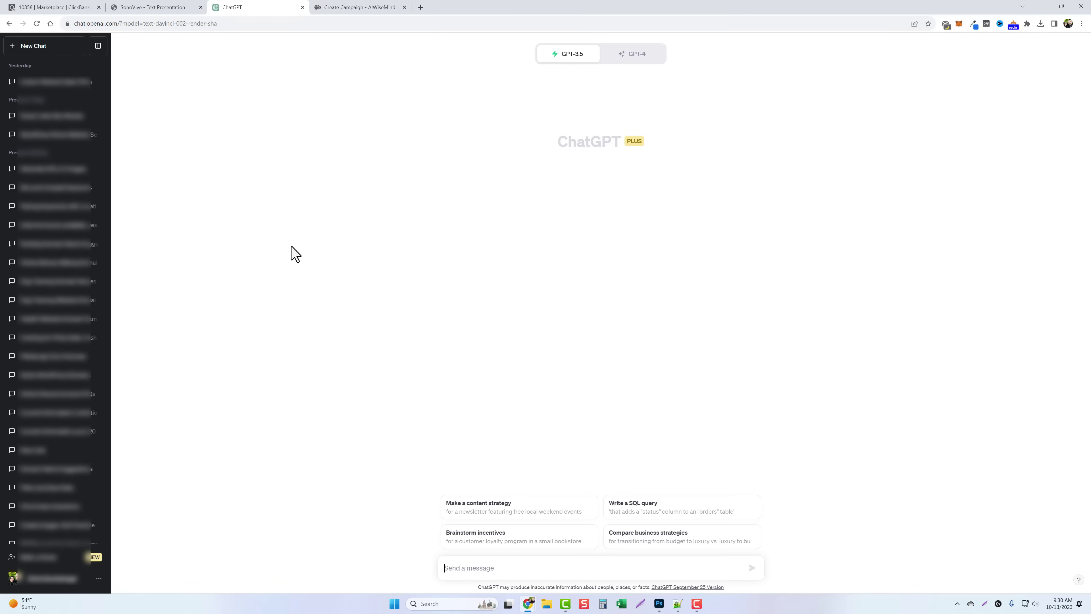
mouse_move(565, 63)
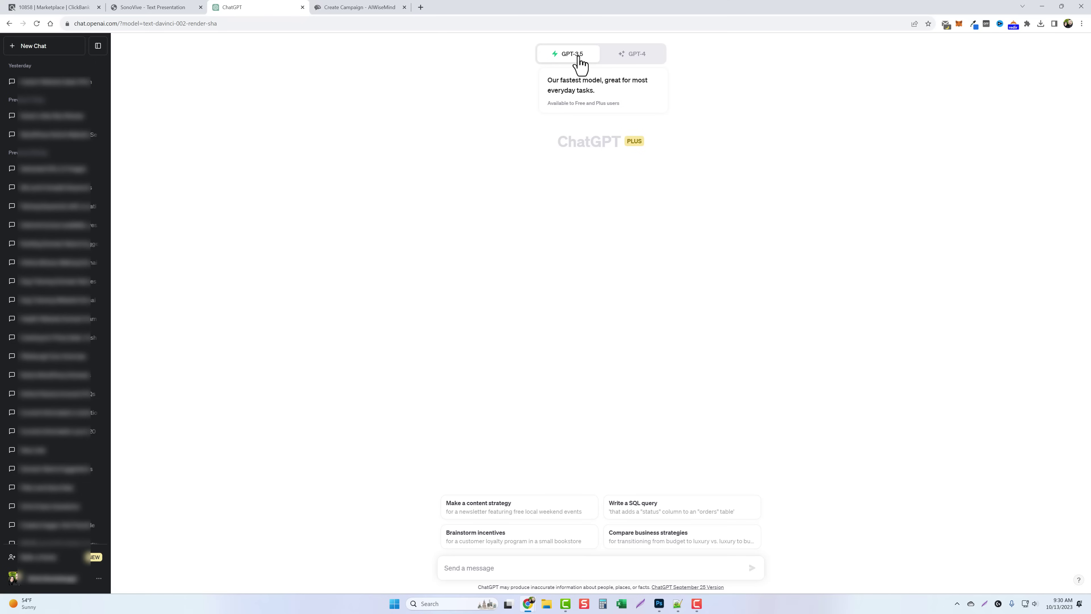
mouse_move(645, 66)
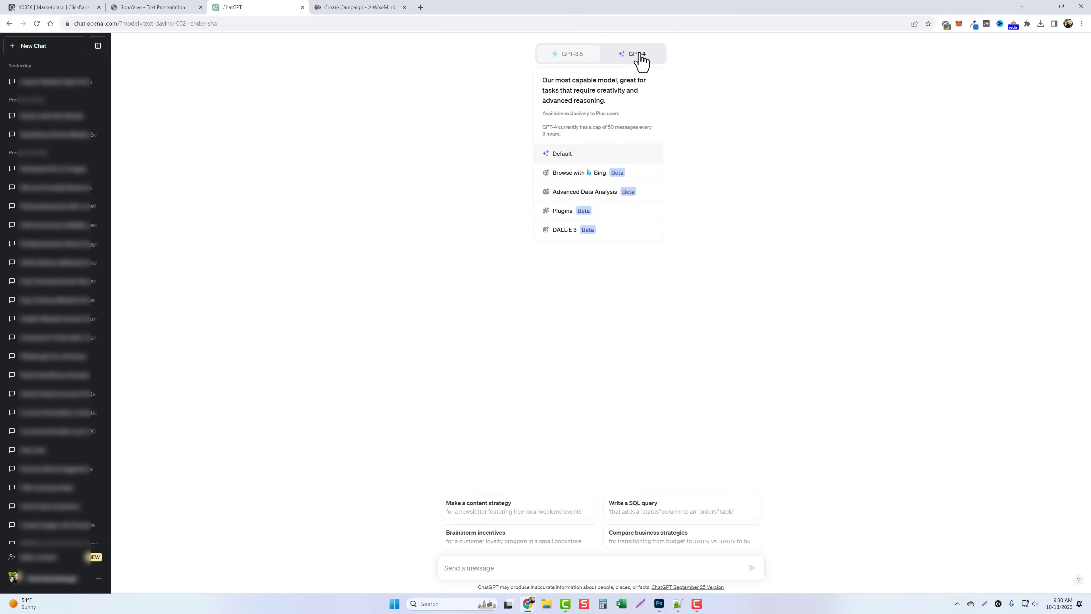
left_click(572, 55)
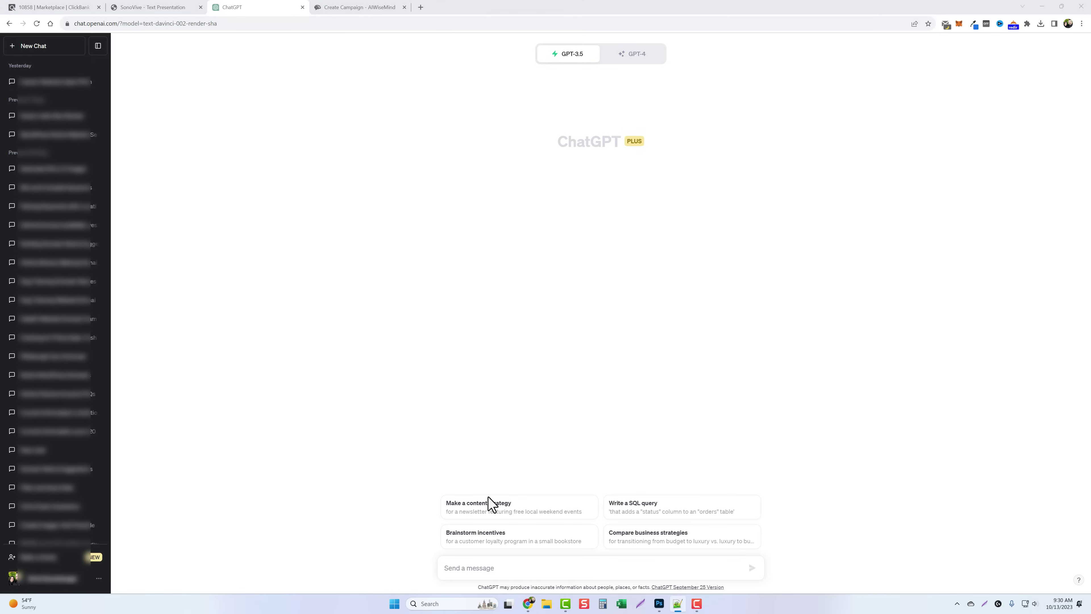
Paste the prompt "Write a product review for my website readers using this information:" and add a blank line below it without sending.
left_click(480, 568)
right_click(480, 568)
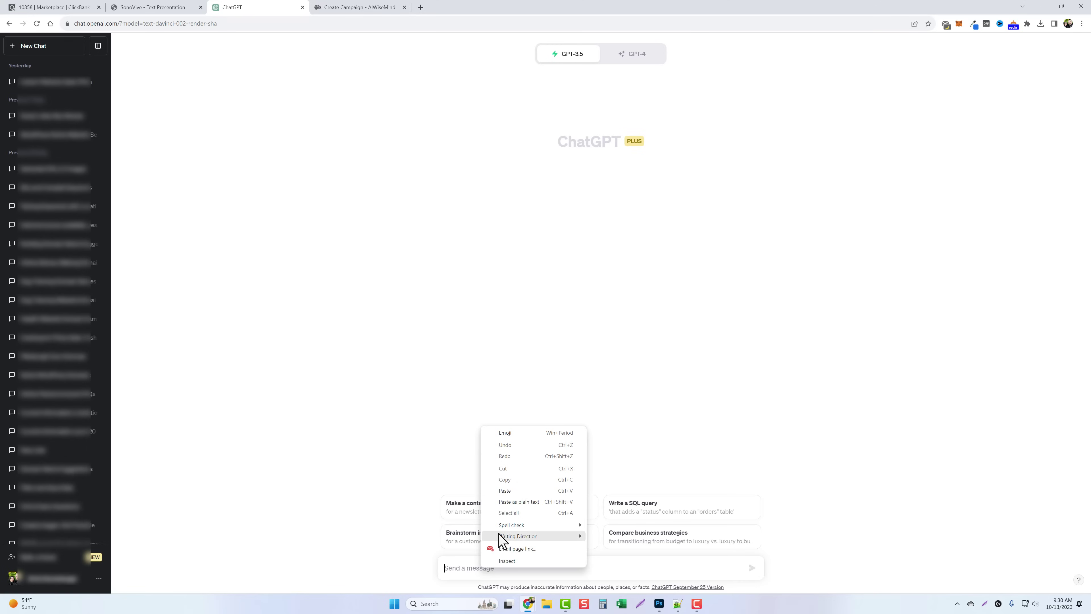
left_click(507, 494)
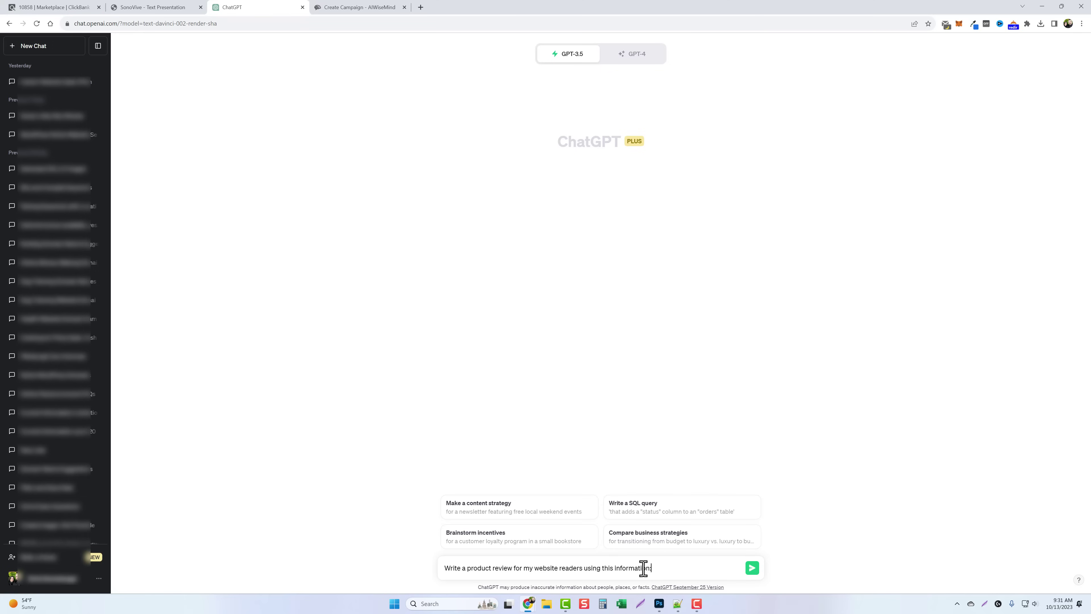
key("shift+Return")
key("shift+Return")
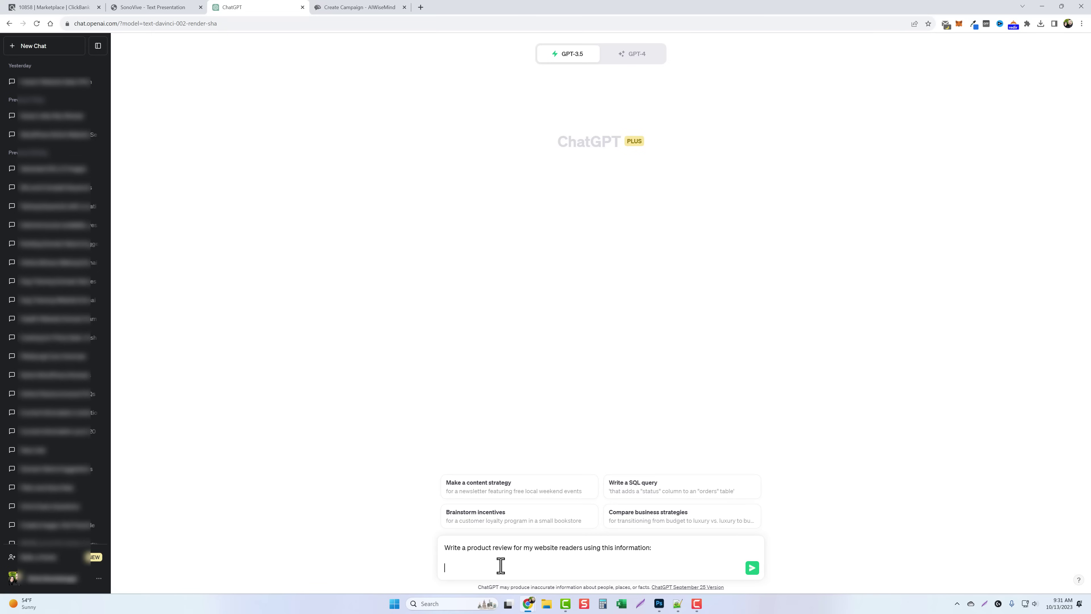
Return to the SonoVive sales page and examine which introduction, ingredient and product passages can serve as source text for the review.
left_click(177, 9)
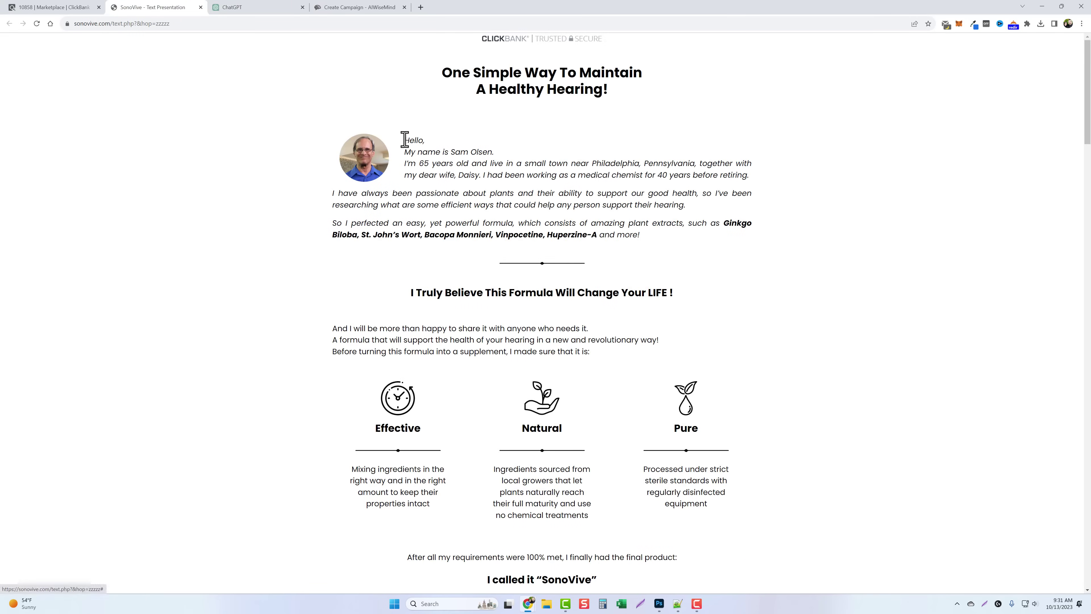
left_click_drag(403, 137, 644, 235)
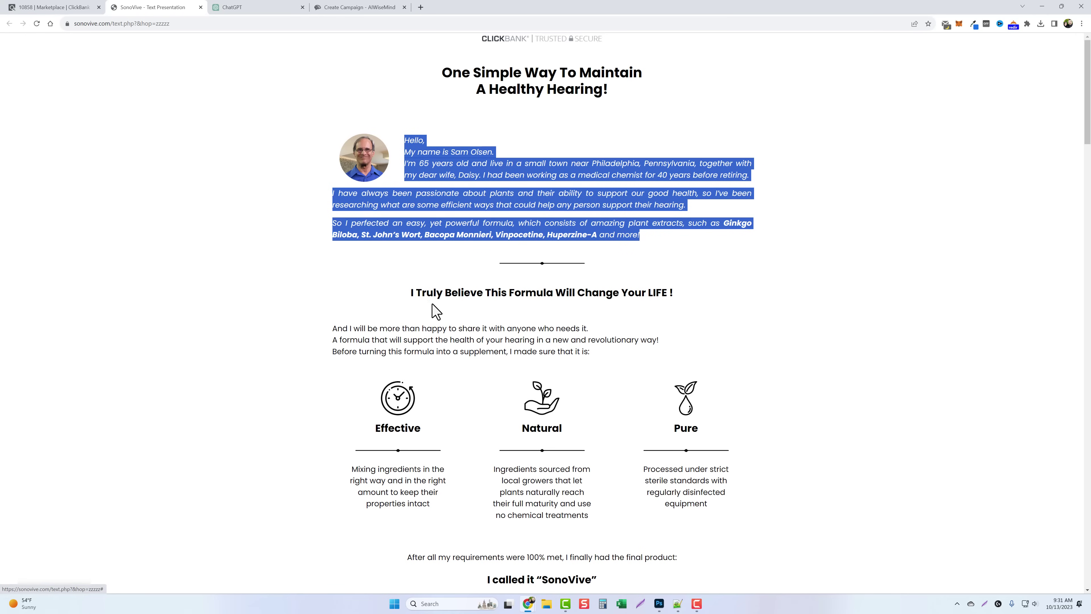
left_click_drag(332, 328, 612, 420)
right_click(554, 302)
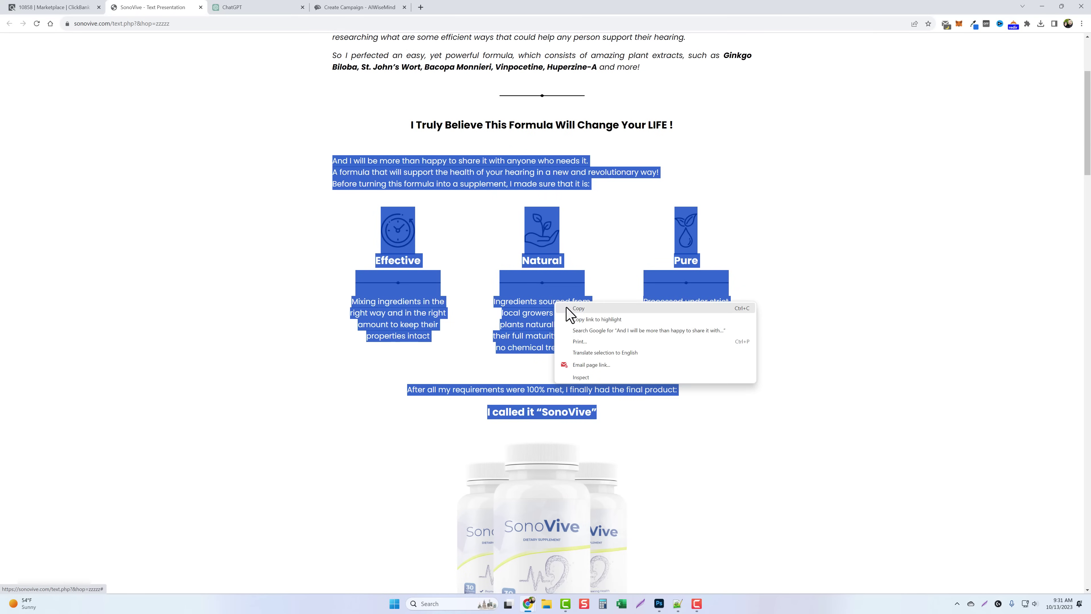
left_click(305, 193)
scroll(384, 308, "down", 6)
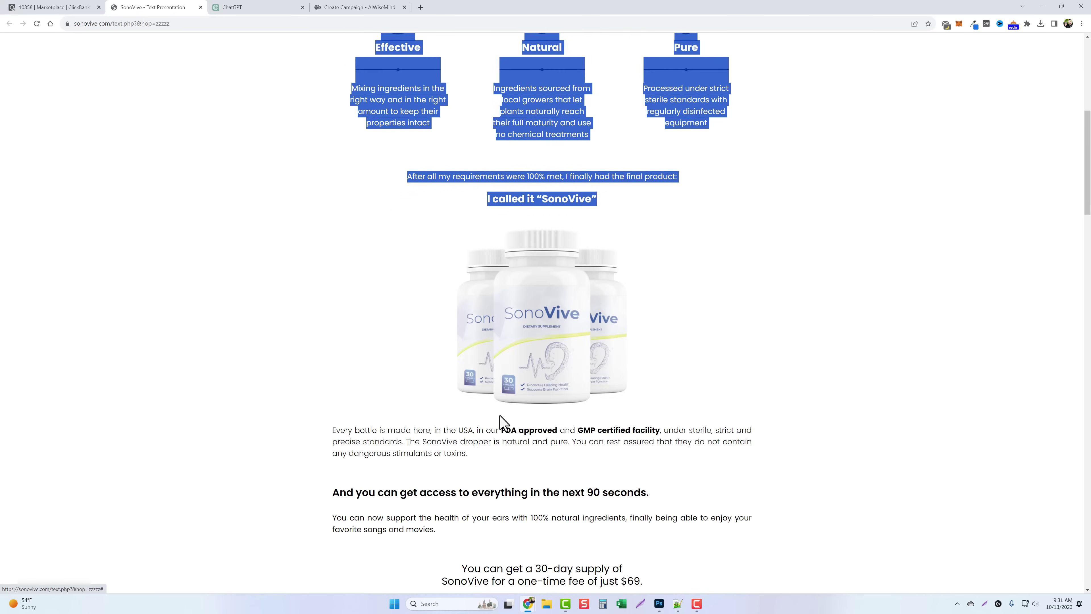
scroll(438, 318, "down", 3)
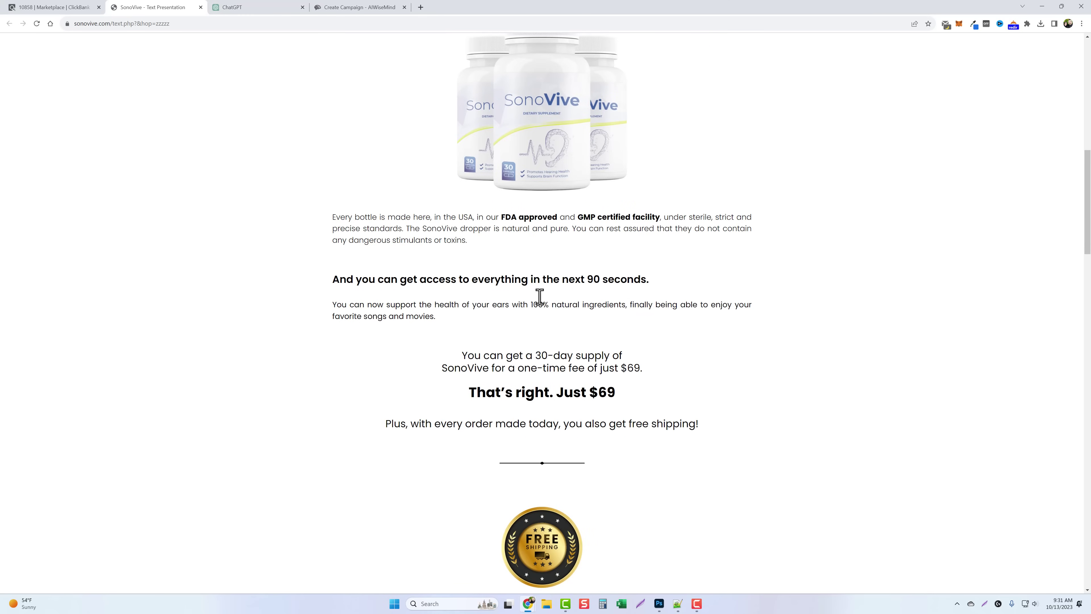
scroll(447, 335, "down", 8)
scroll(446, 353, "up", 20)
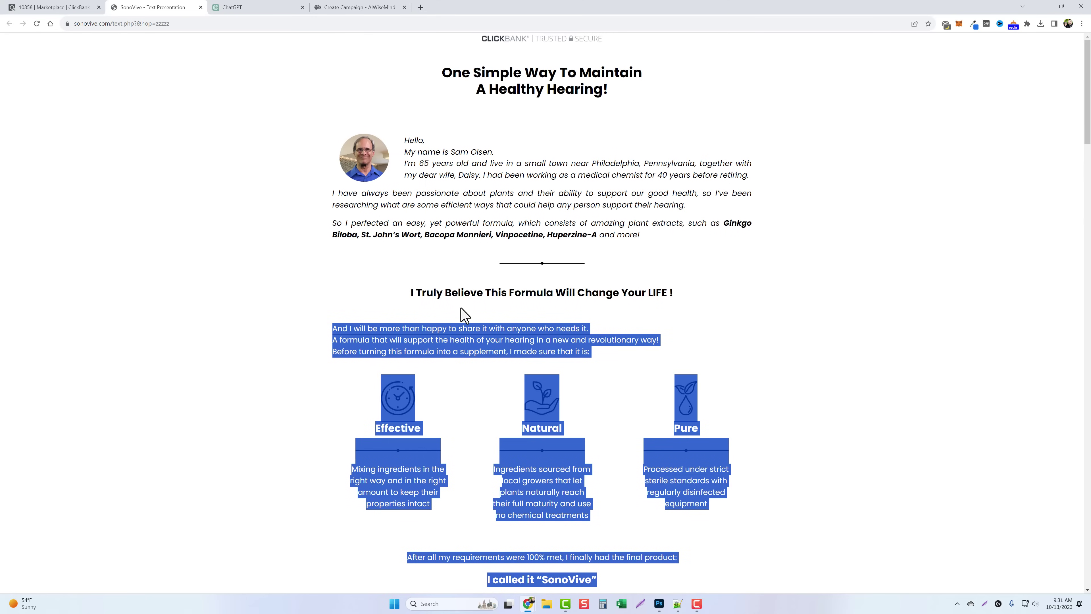
left_click(511, 242)
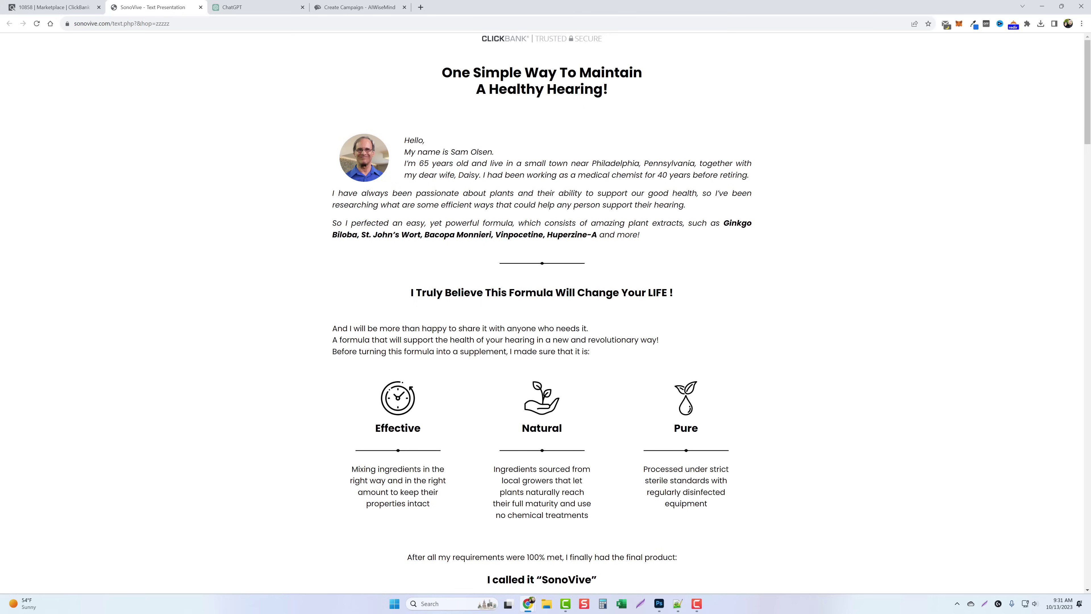
Switch to ChatGPT, paste the copied SonoVive sales page text below the review prompt, check the message and send it.
key("alt+Tab")
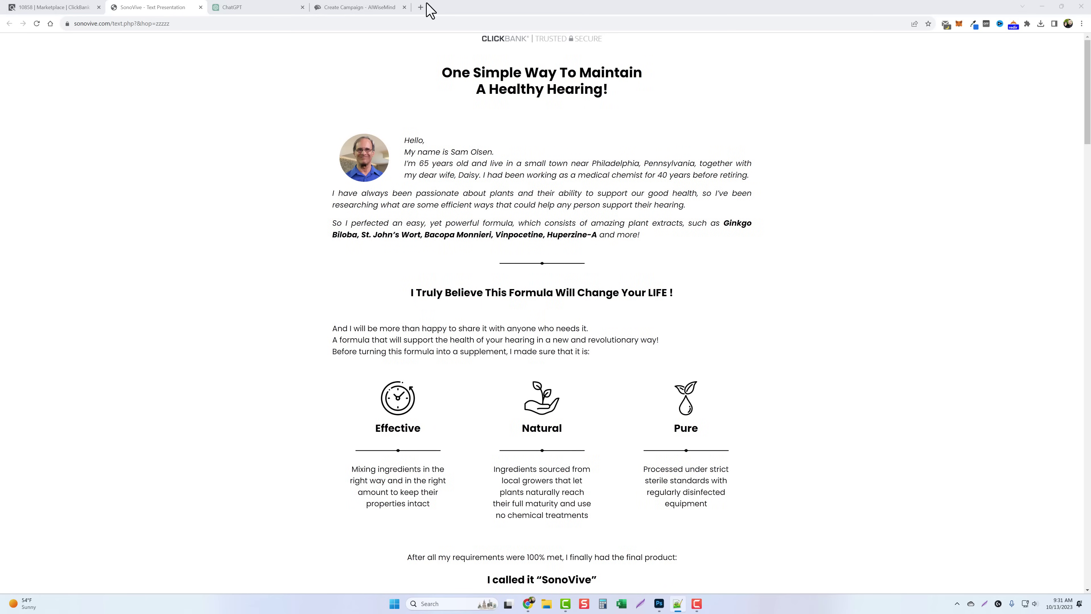
left_click(263, 10)
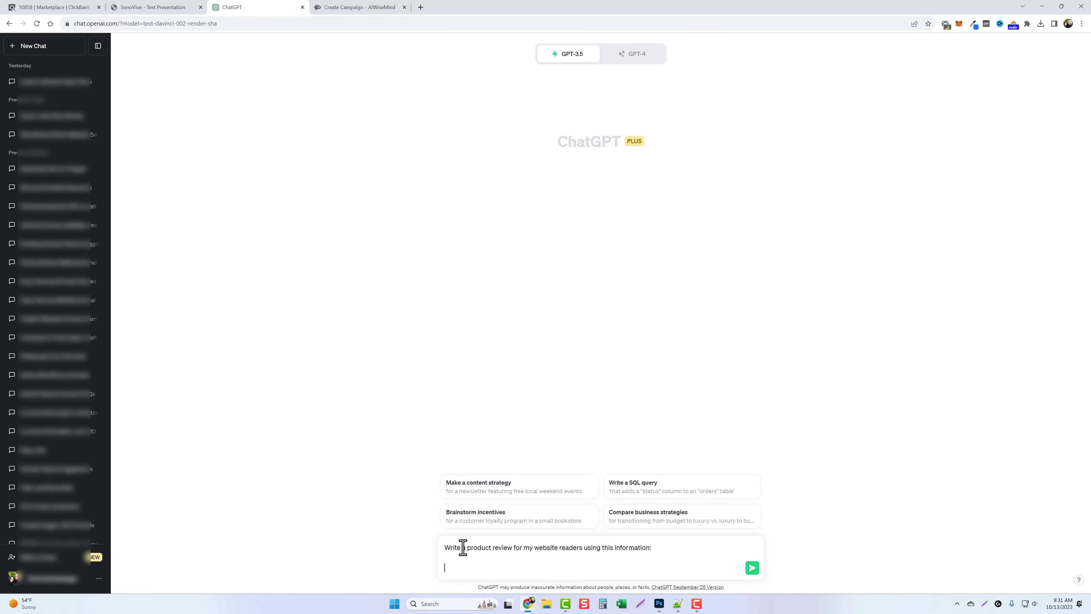
right_click(459, 570)
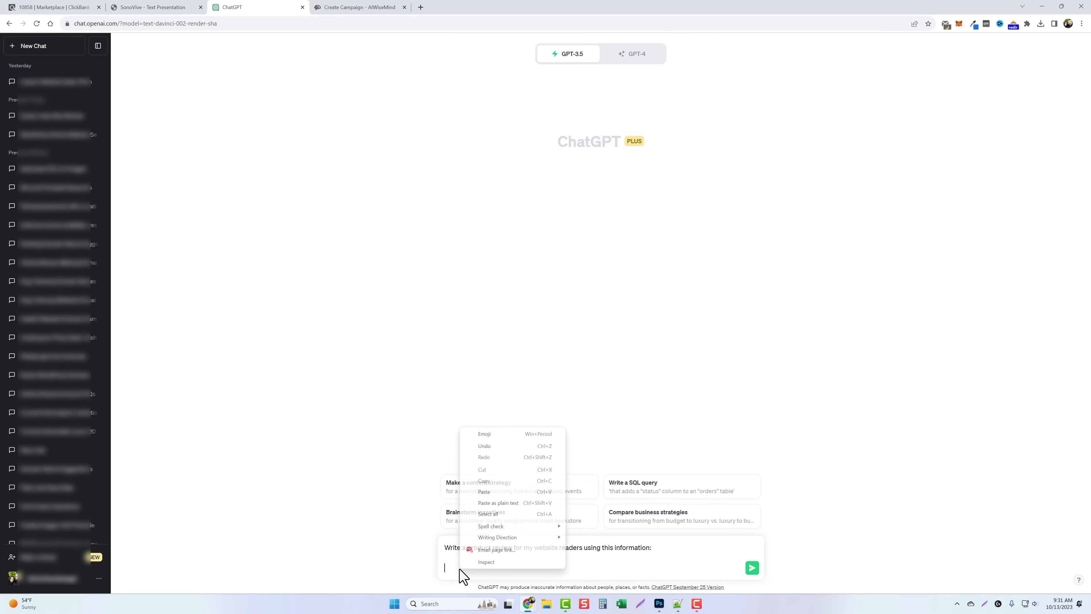
left_click(501, 492)
scroll(506, 541, "up", 4)
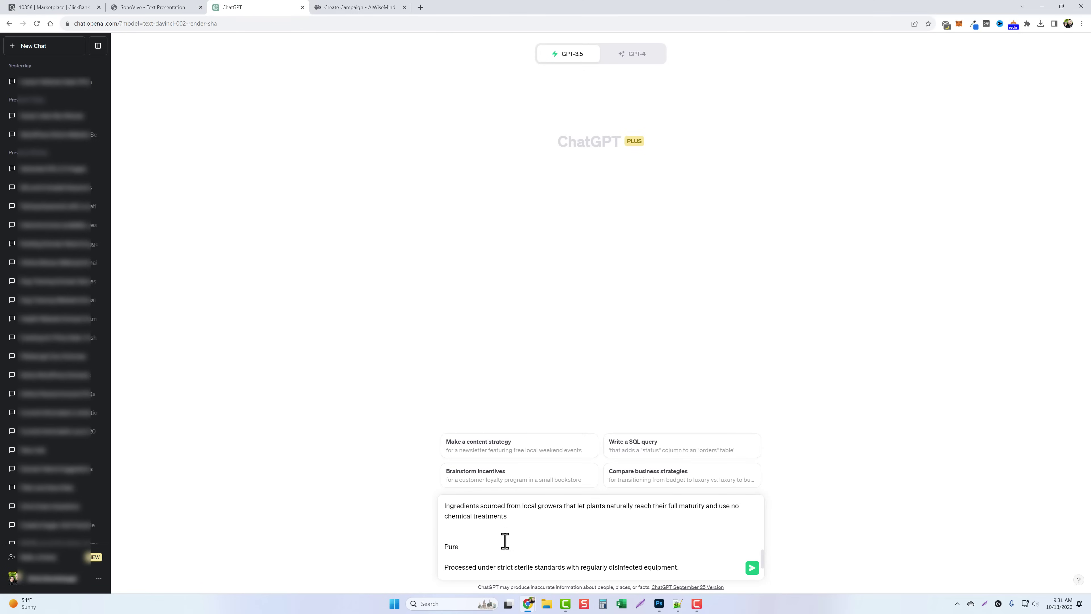
scroll(507, 541, "up", 10)
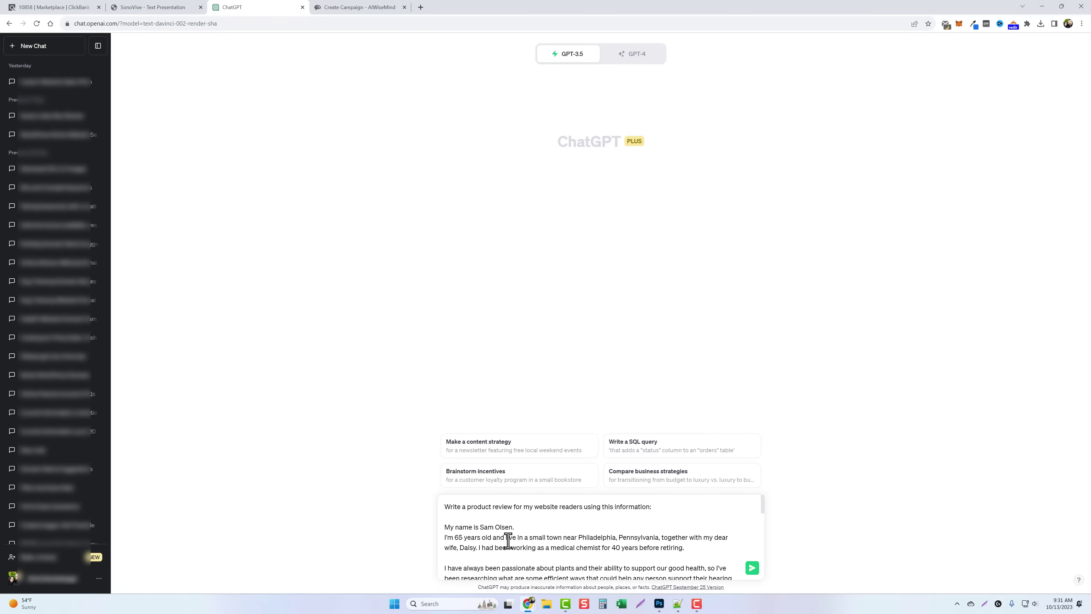
scroll(521, 537, "down", 5)
scroll(521, 537, "up", 5)
left_click(753, 569)
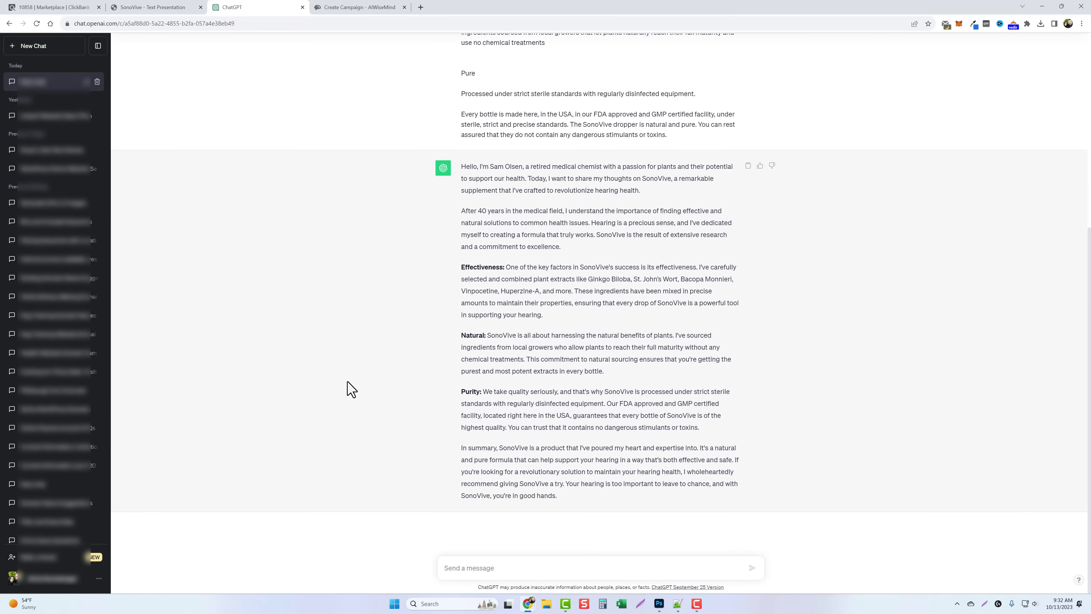
Ask ChatGPT to rewrite the review in second person, stating that you are not the product's creator, and look over the rewritten review.
left_click_drag(462, 168, 511, 168)
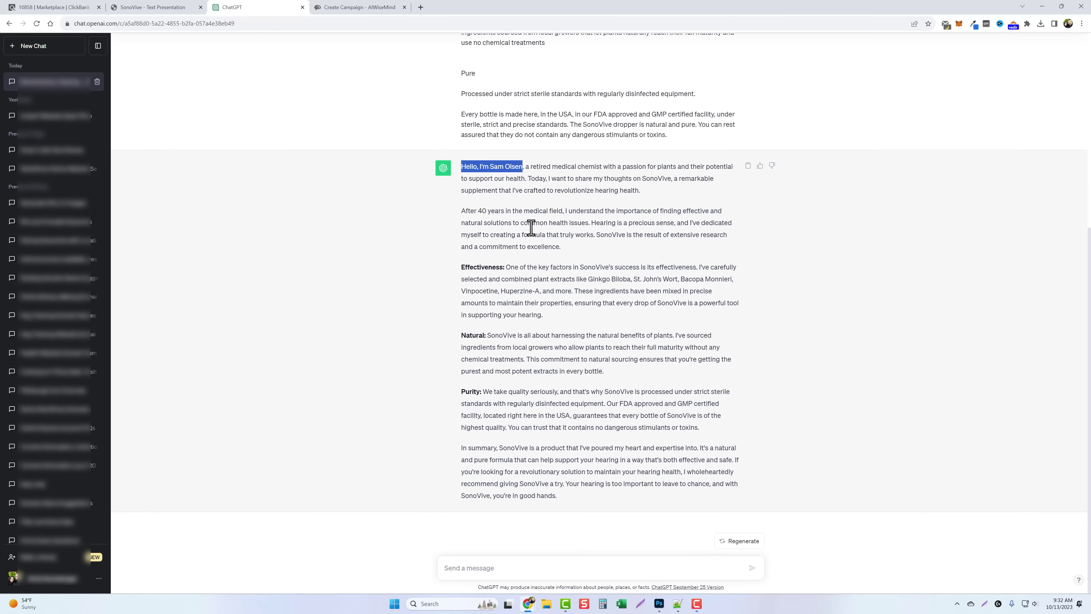
left_click(506, 570)
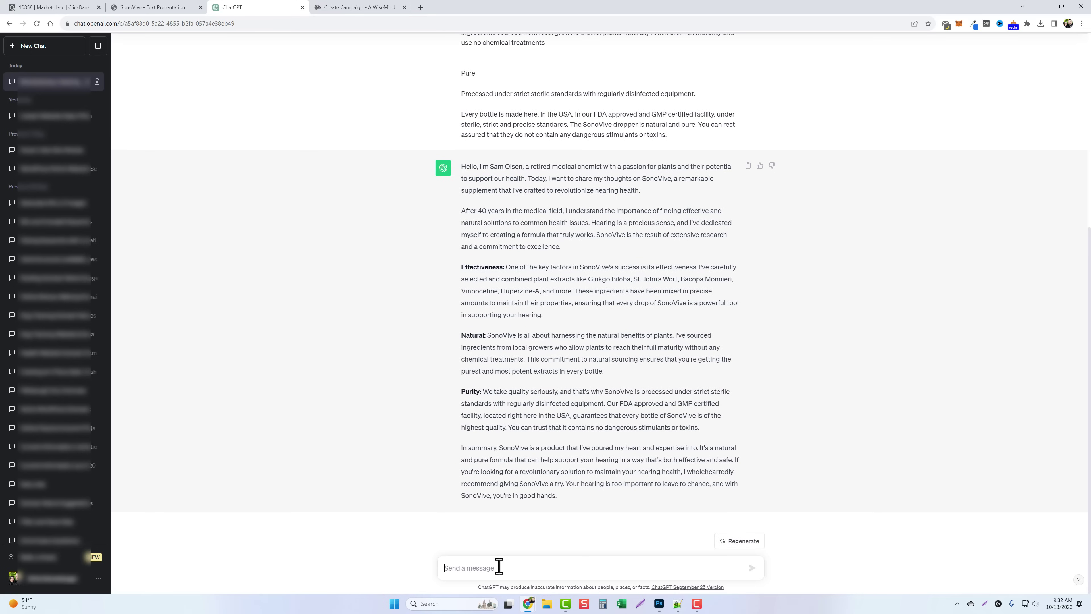
type("can")
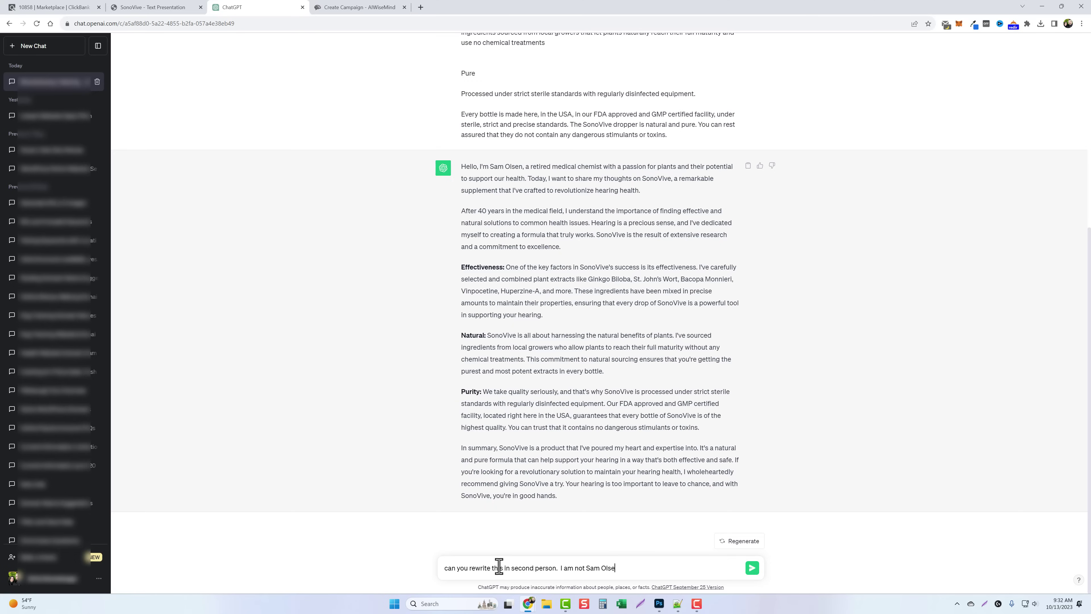
type(".")
key("Return")
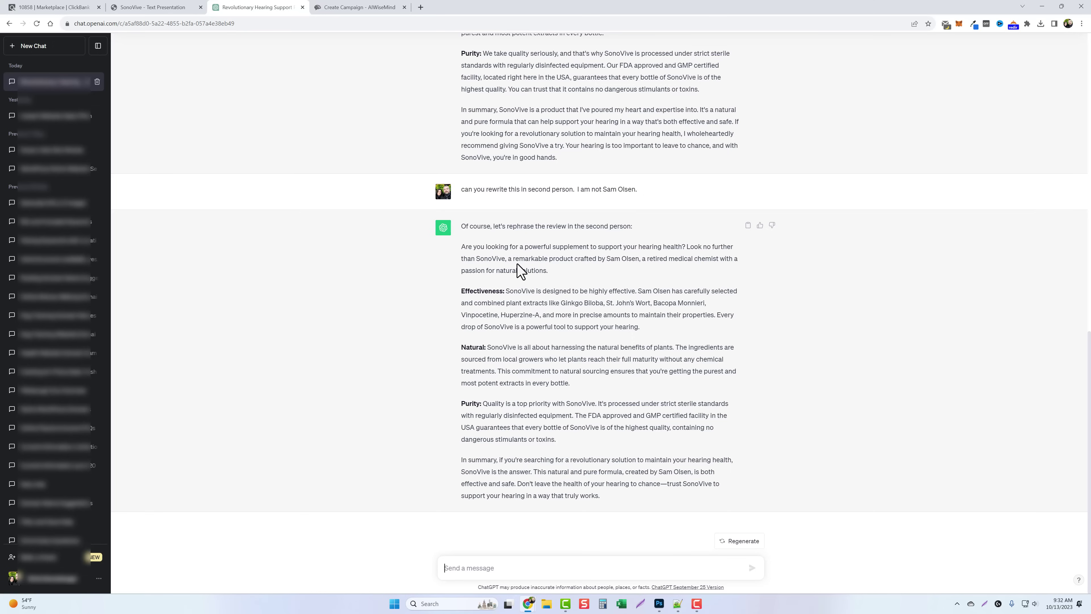
left_click_drag(461, 246, 648, 500)
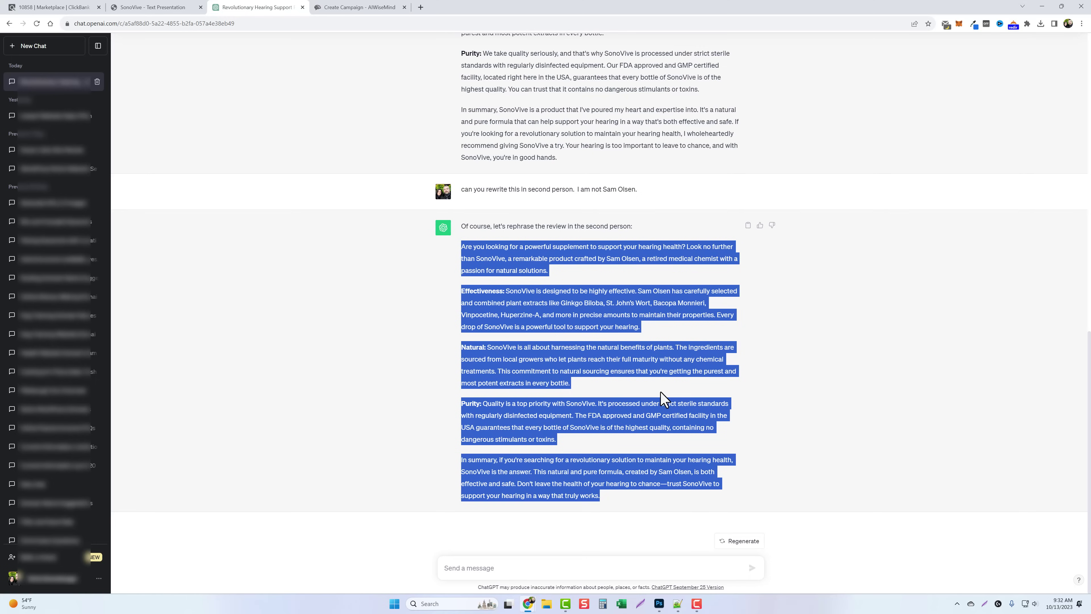
left_click(593, 396)
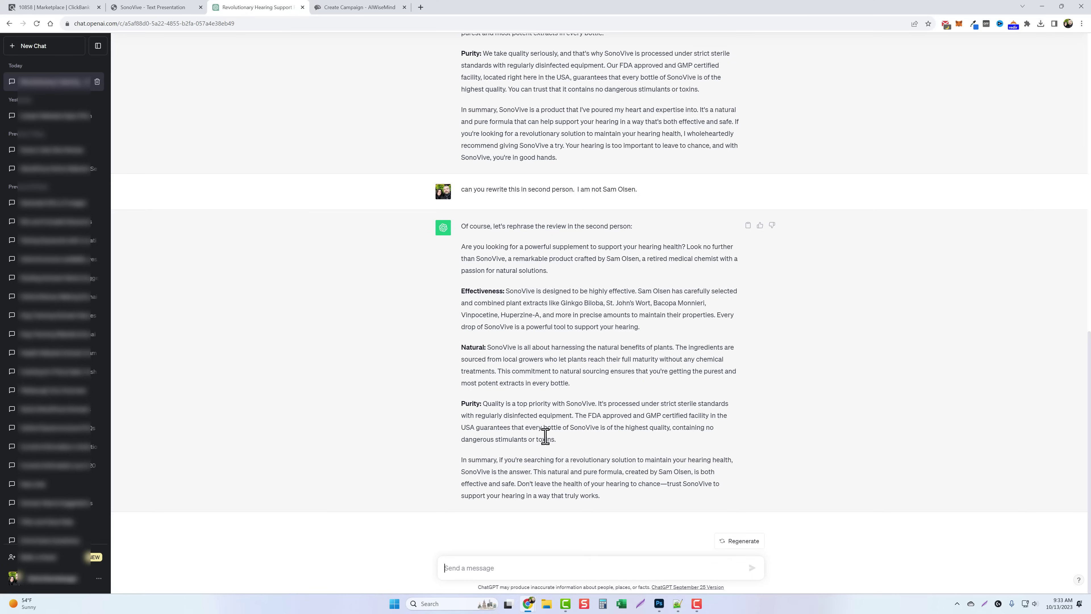
Copy the entire original prompt, including the pasted SonoVive sales text, from the start of the conversation.
scroll(391, 402, "up", 20)
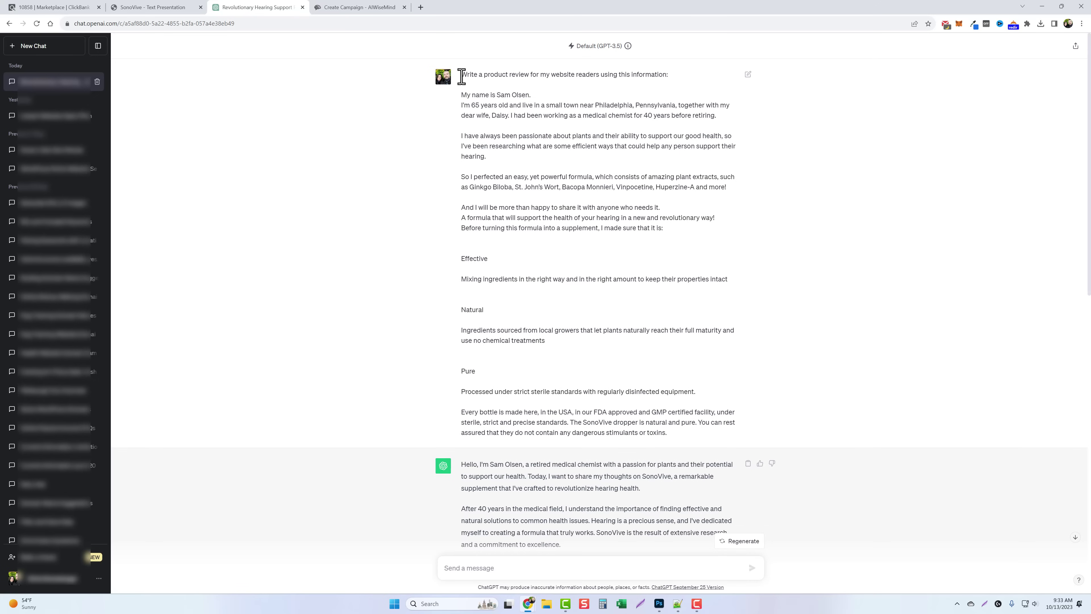
left_click_drag(461, 77, 674, 432)
right_click(643, 413)
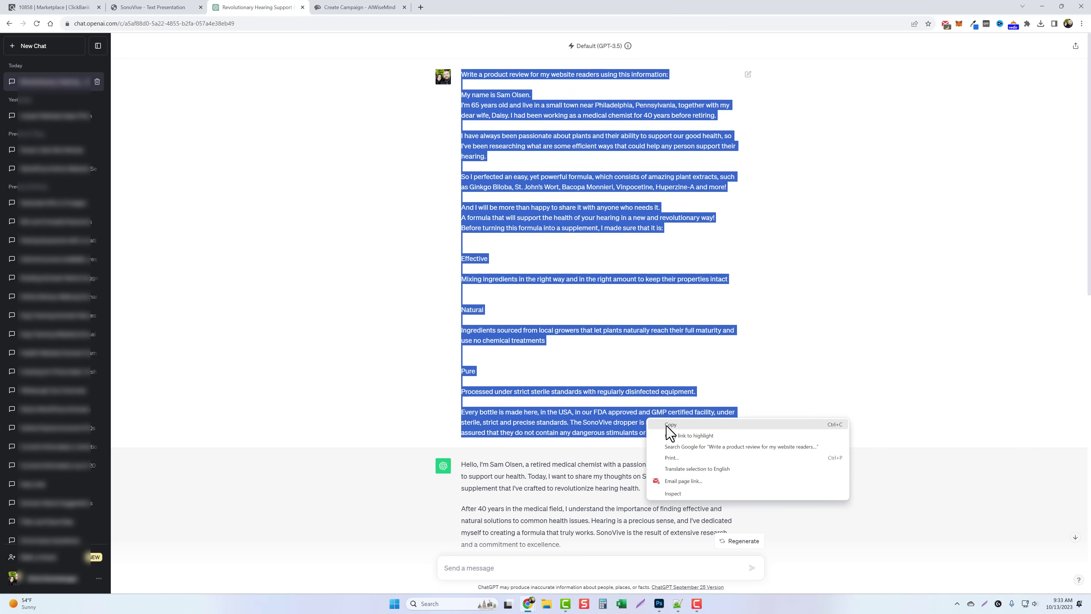
left_click(670, 424)
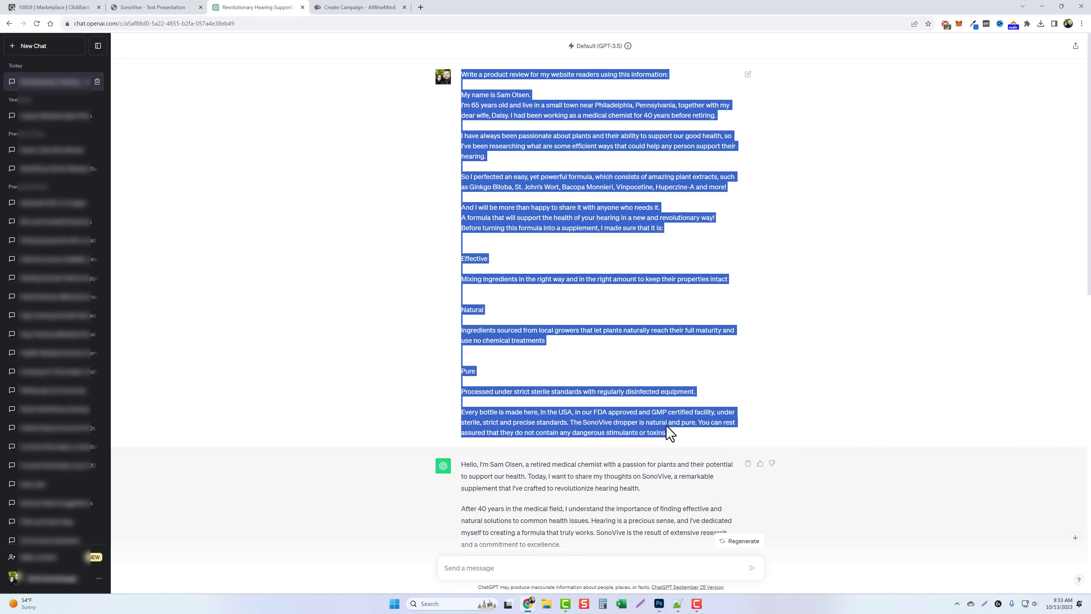
Start a new chat with the default GPT-4 model and submit the copied review prompt.
left_click(45, 48)
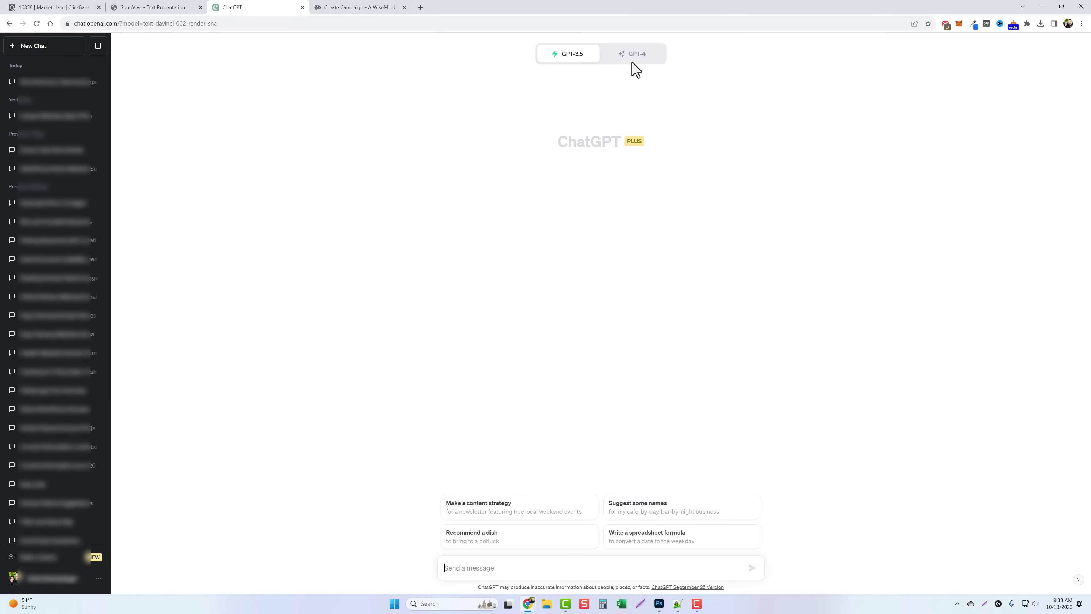
left_click(637, 60)
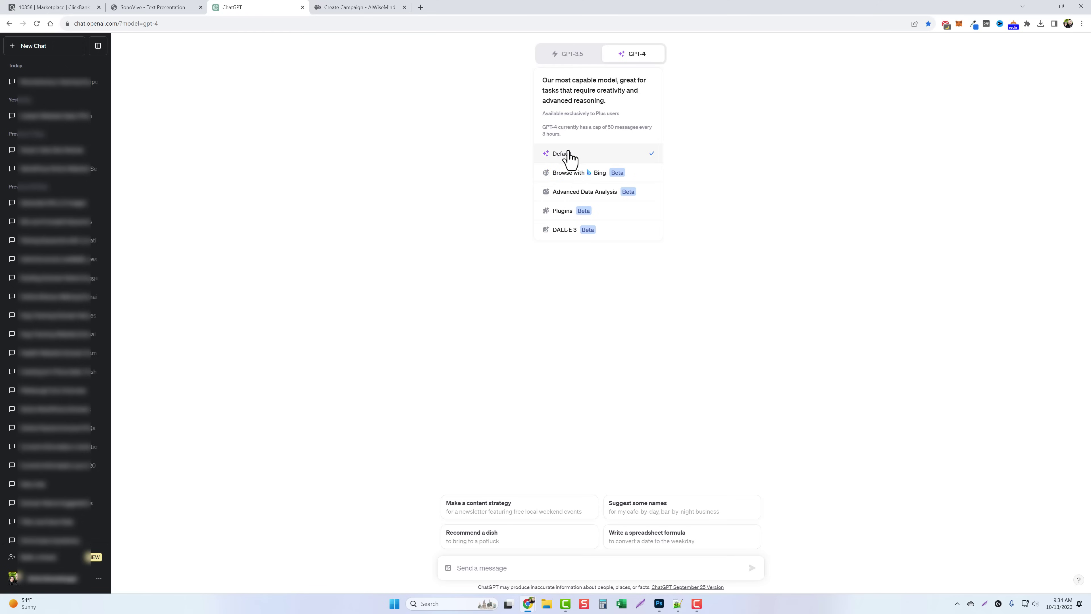
right_click(507, 570)
left_click(533, 508)
key("Return")
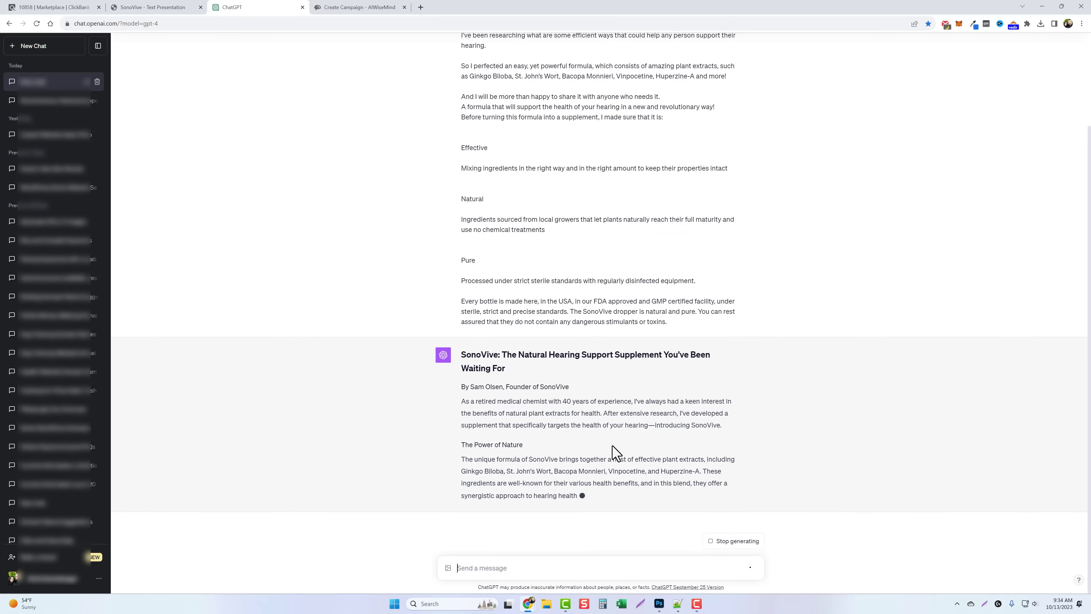
Stop the GPT-4 response, send "can you write in second person", and read through the new review.
left_click(734, 542)
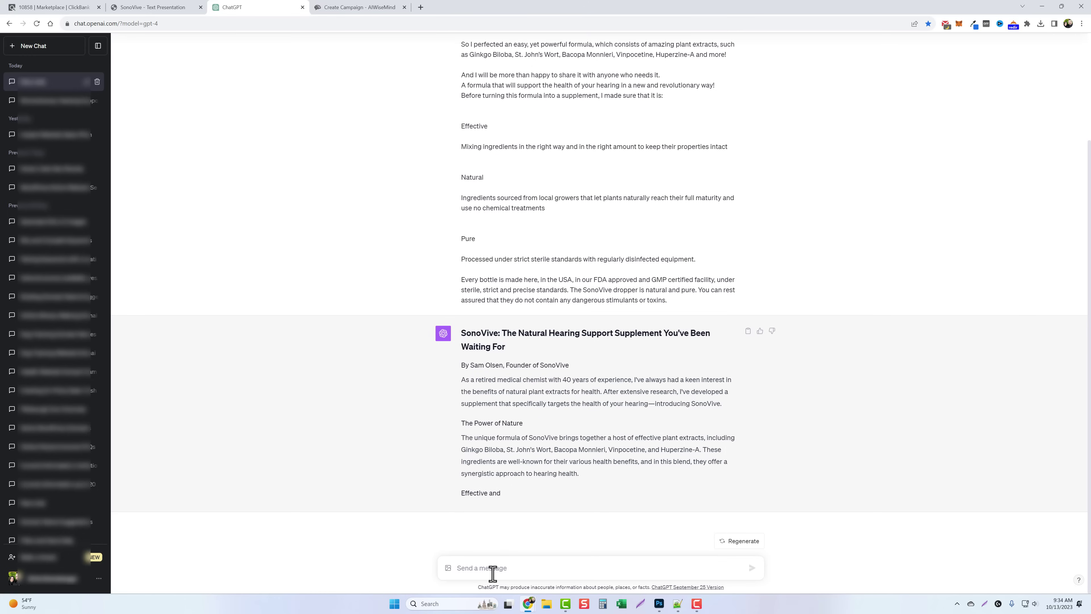
left_click(493, 574)
key("ctrl+v")
key("Return")
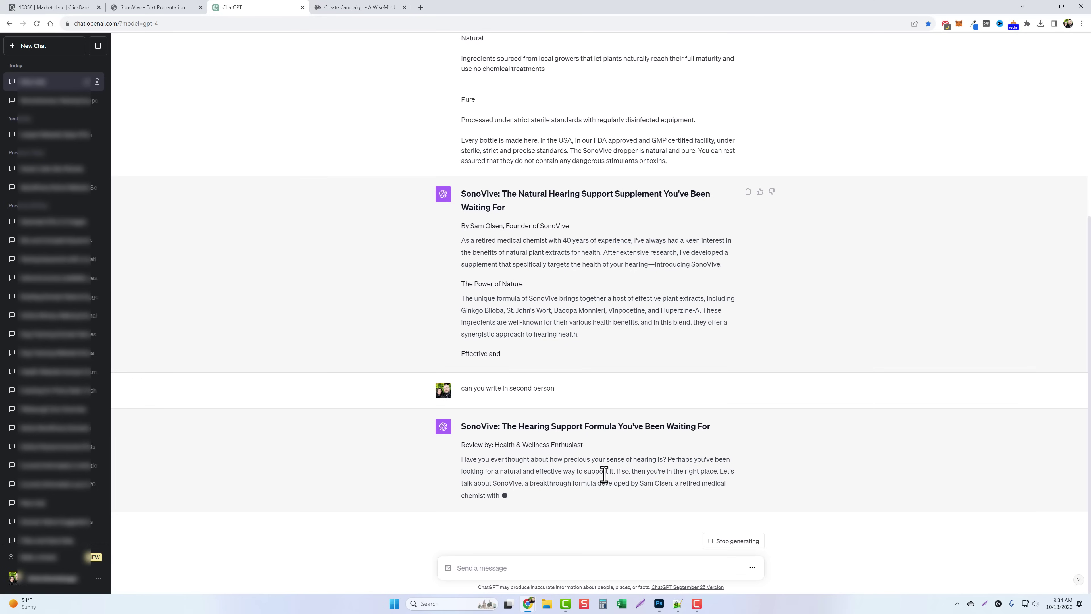
left_click_drag(466, 425, 656, 426)
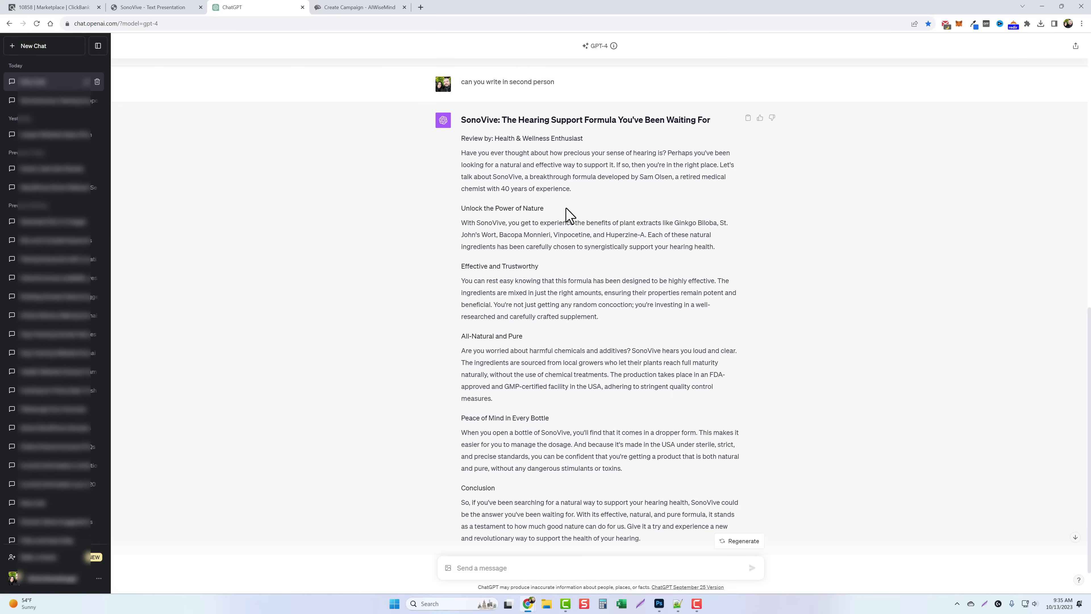
scroll(562, 215, "down", 1)
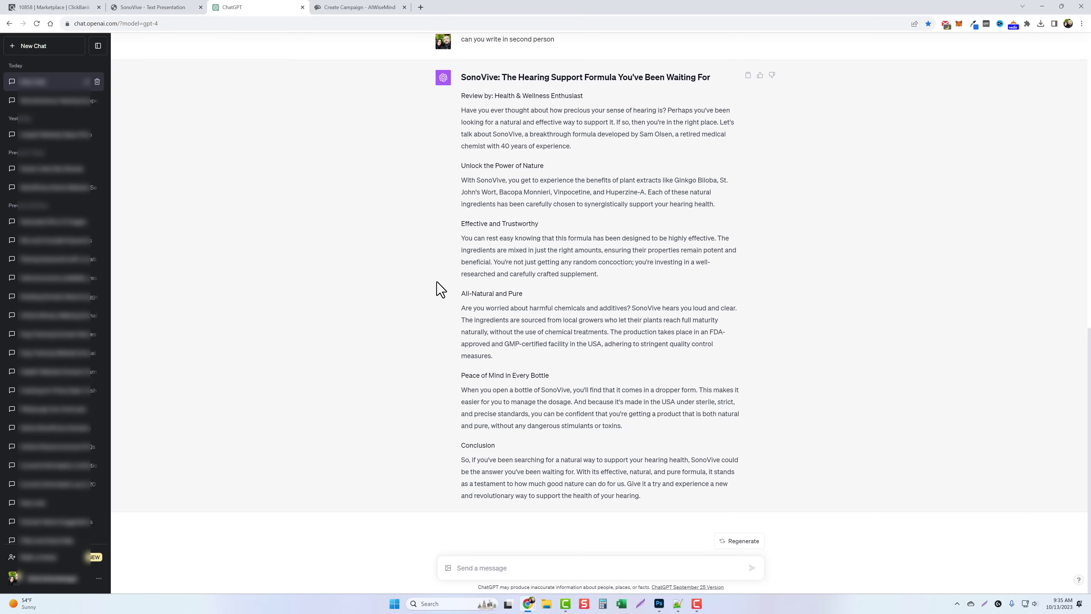
key("ctrl+Tab")
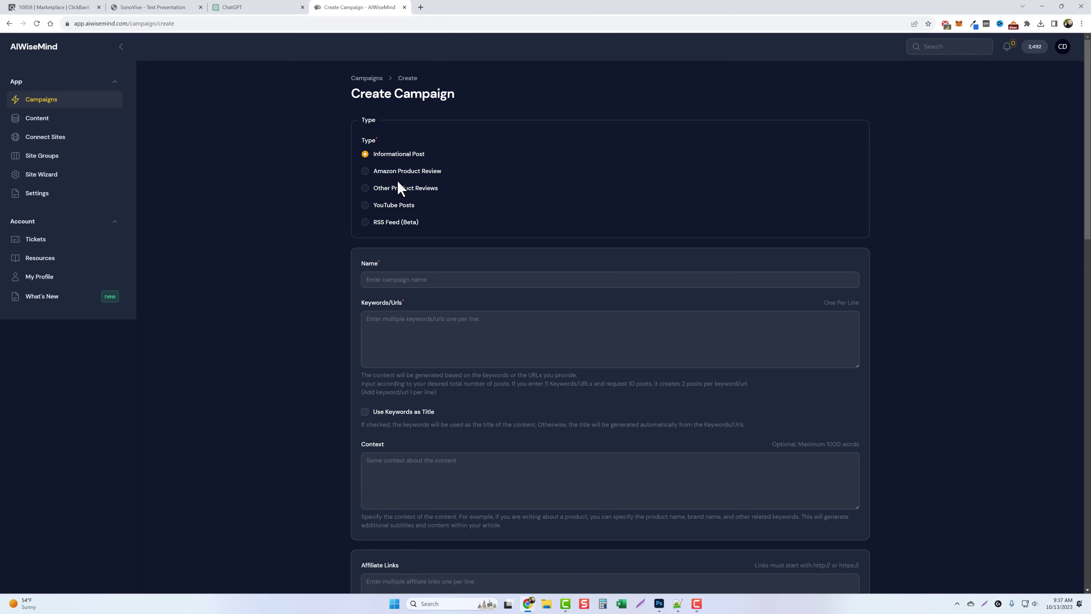
left_click(365, 189)
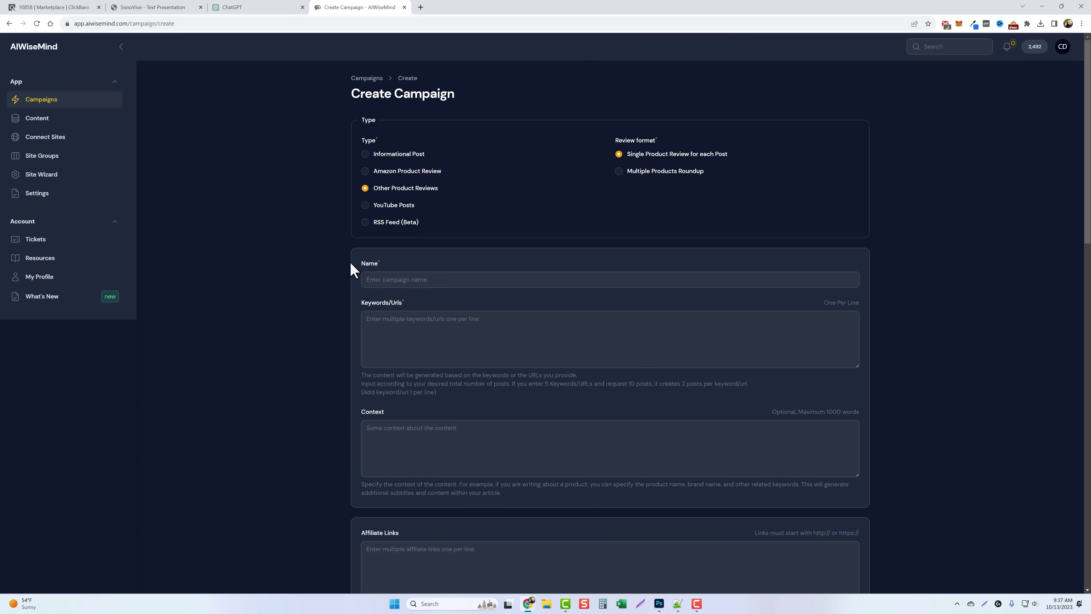
scroll(327, 284, "down", 1)
scroll(326, 284, "down", 2)
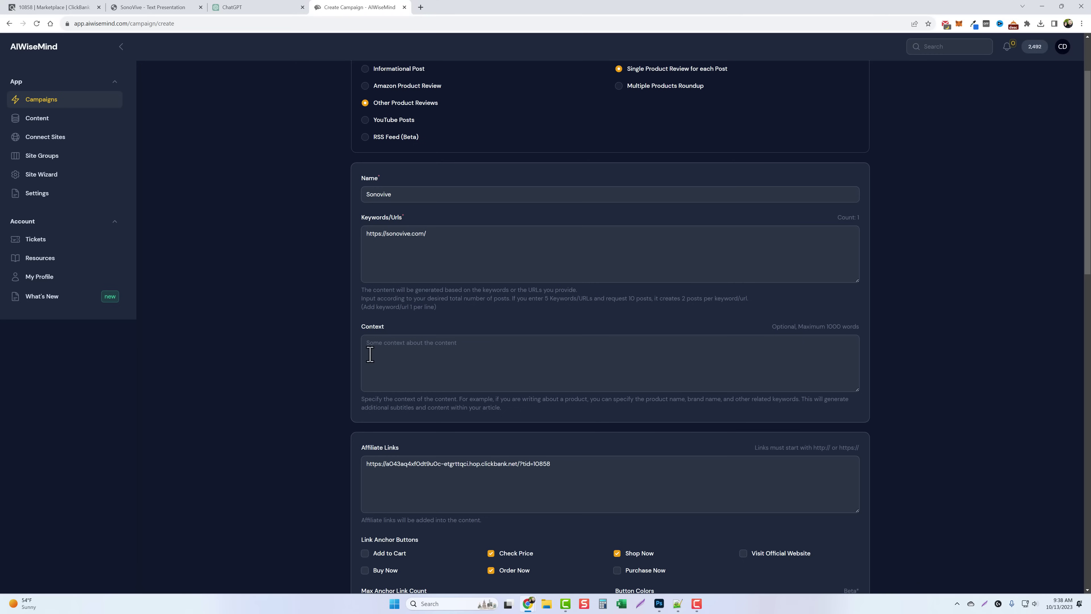
Make Visit Official Website the only link anchor button by deselecting Check Price, Shop Now and Order Now.
scroll(376, 164, "down", 5)
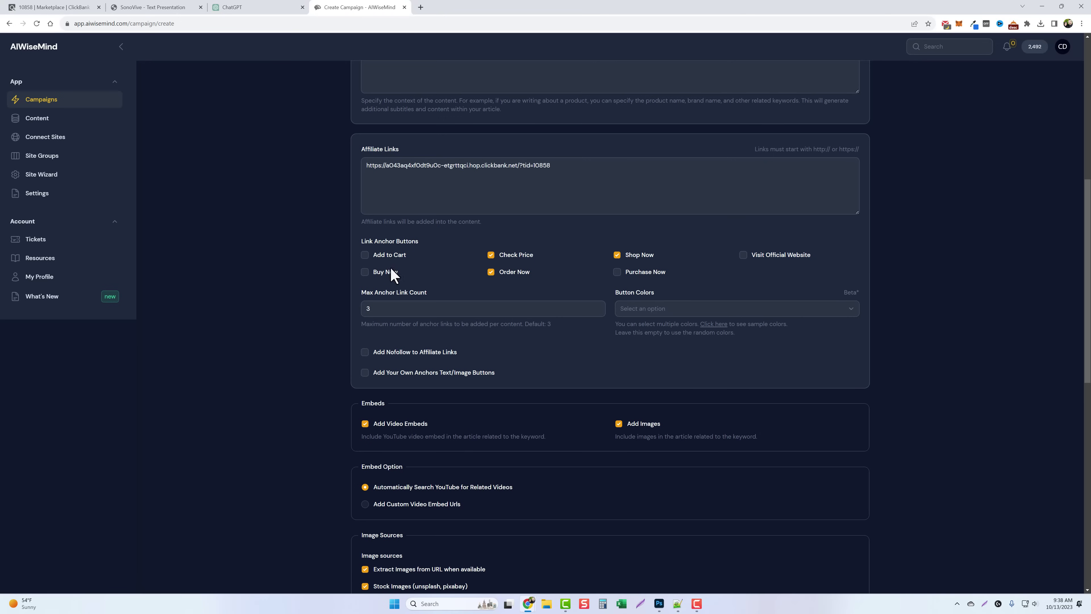
left_click(491, 256)
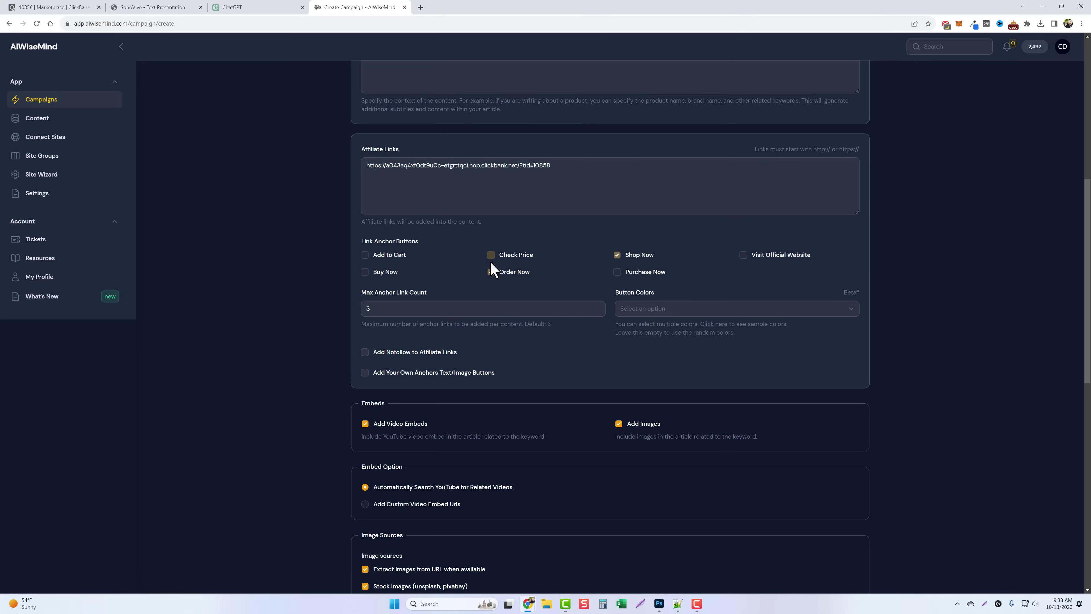
left_click(617, 254)
left_click(744, 256)
Set the maximum anchor link count to 1 and choose Orange as the button color.
left_click(597, 312)
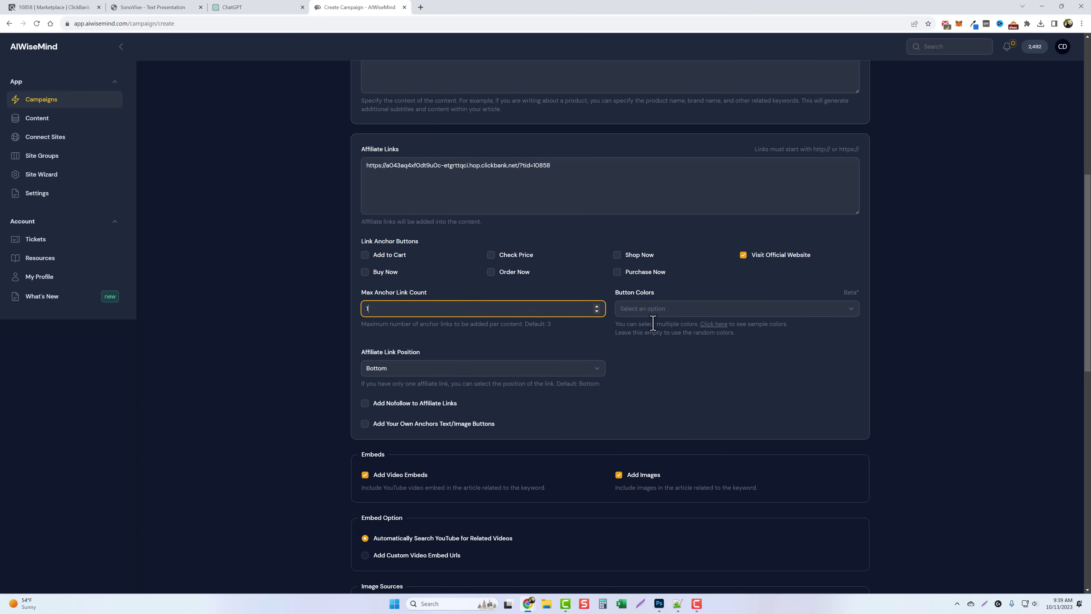
left_click(710, 315)
scroll(683, 378, "down", 2)
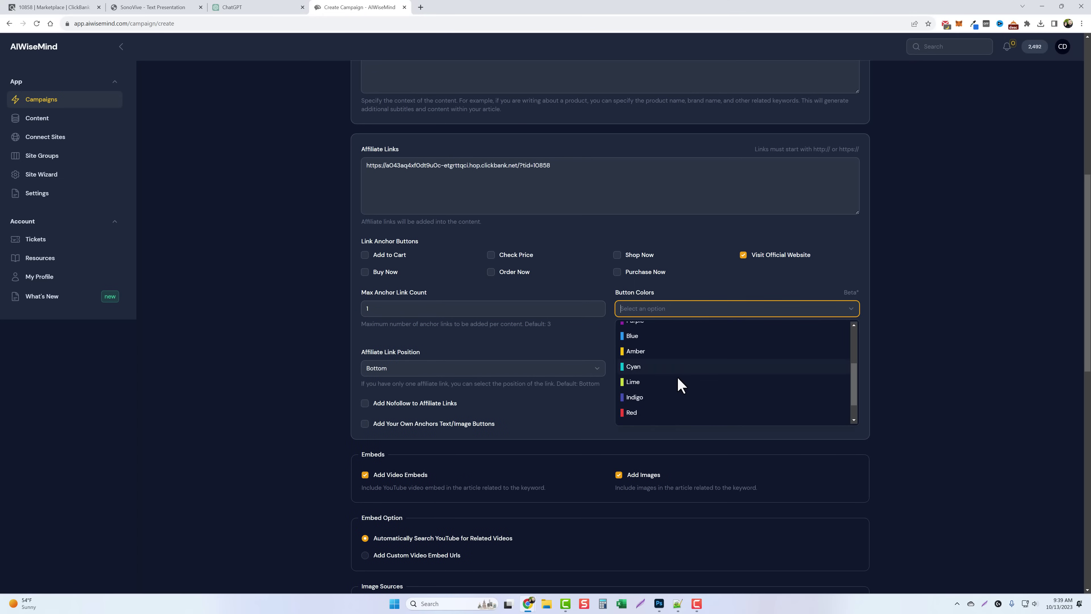
scroll(670, 382, "up", 2)
left_click(645, 395)
left_click(522, 337)
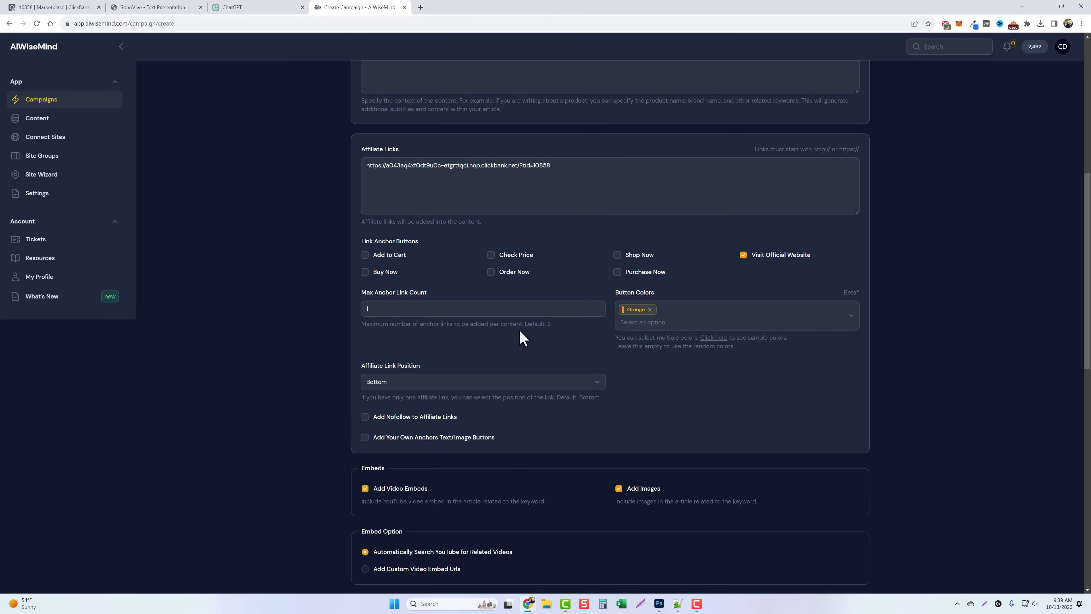
Set the affiliate link position to After Intro and enable nofollow for the affiliate links.
left_click(394, 383)
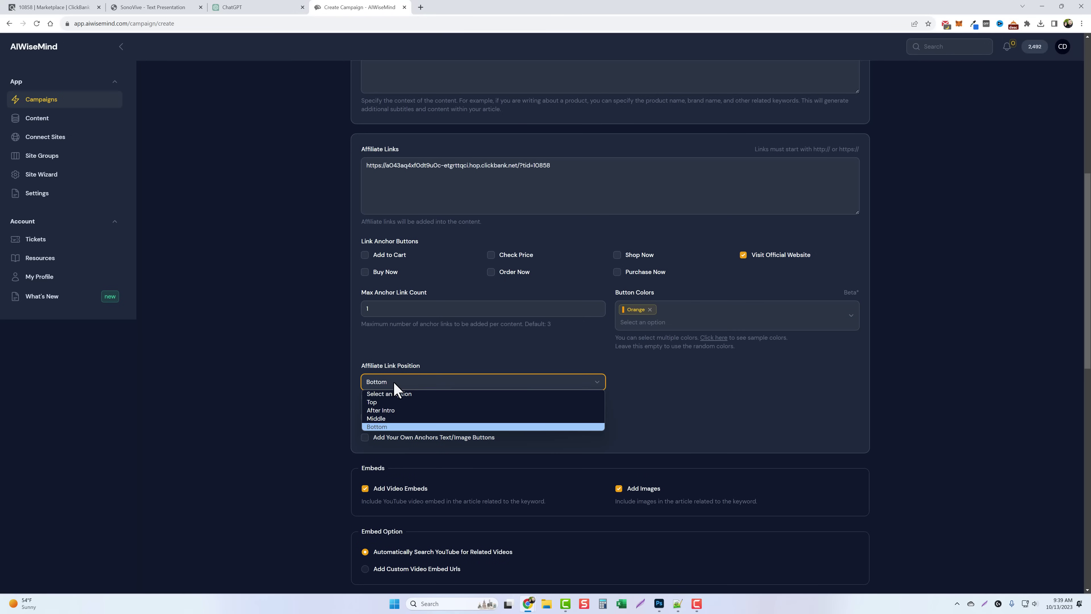
left_click(394, 410)
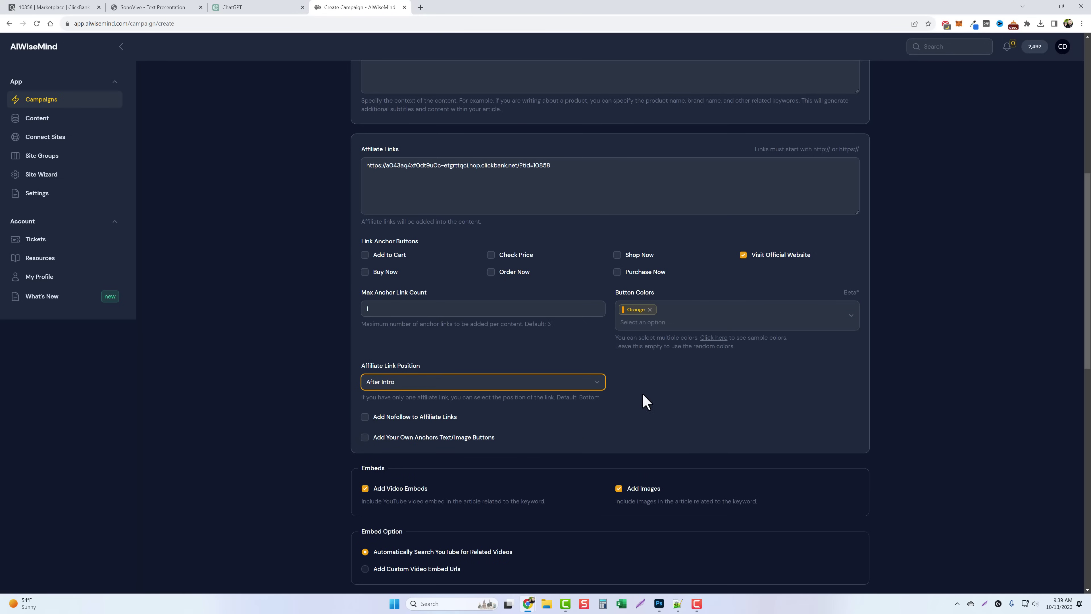
left_click(365, 417)
scroll(610, 406, "down", 1)
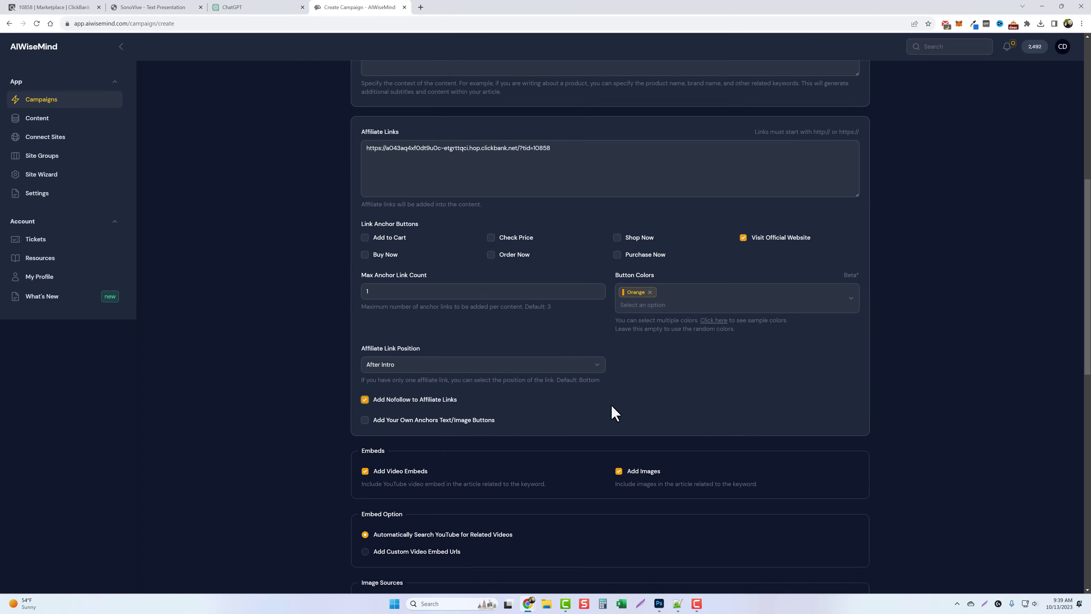
scroll(606, 400, "down", 3)
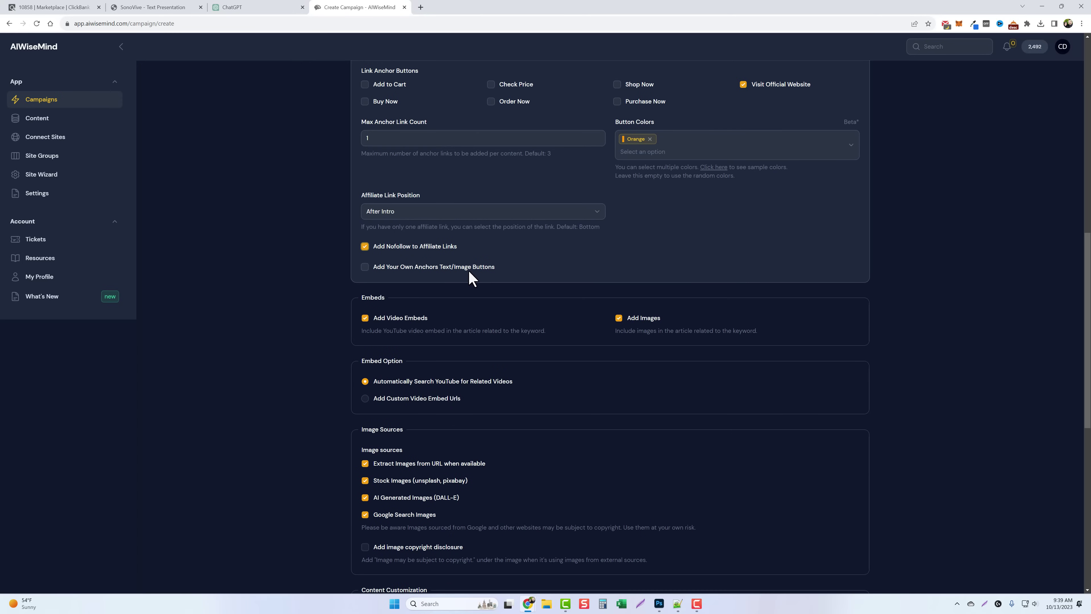
scroll(516, 323, "down", 3)
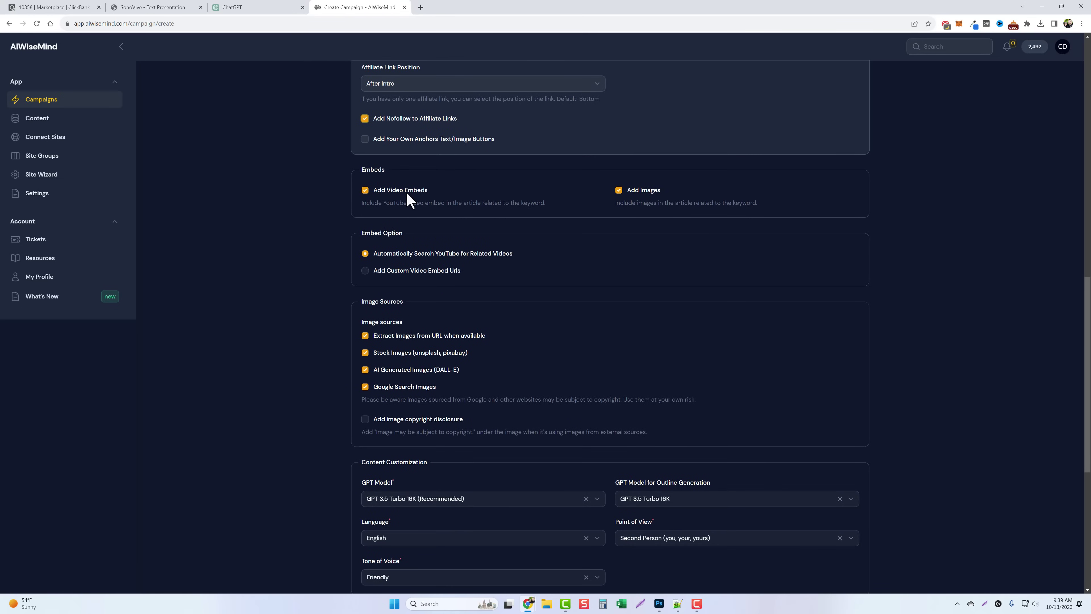
Exclude images from the article and review the available GPT models without changing the selection.
left_click(619, 191)
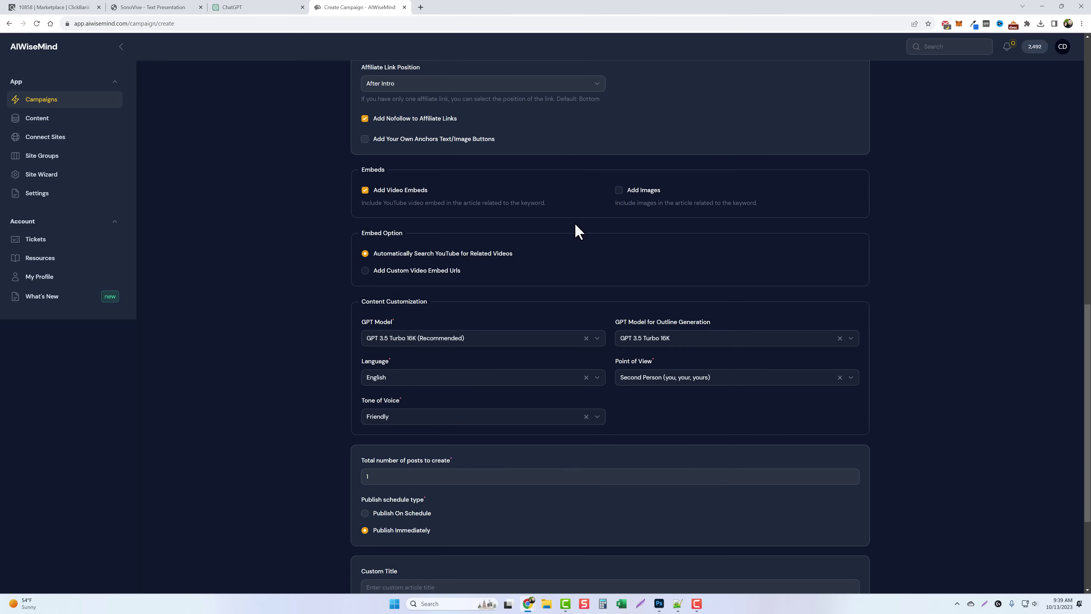
scroll(396, 176, "down", 3)
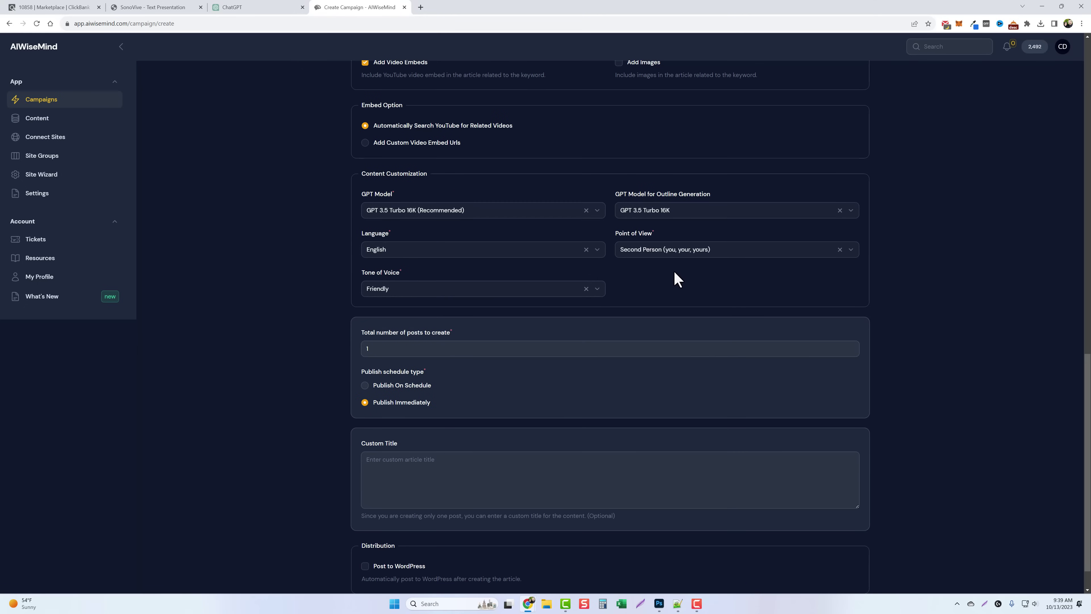
left_click(596, 211)
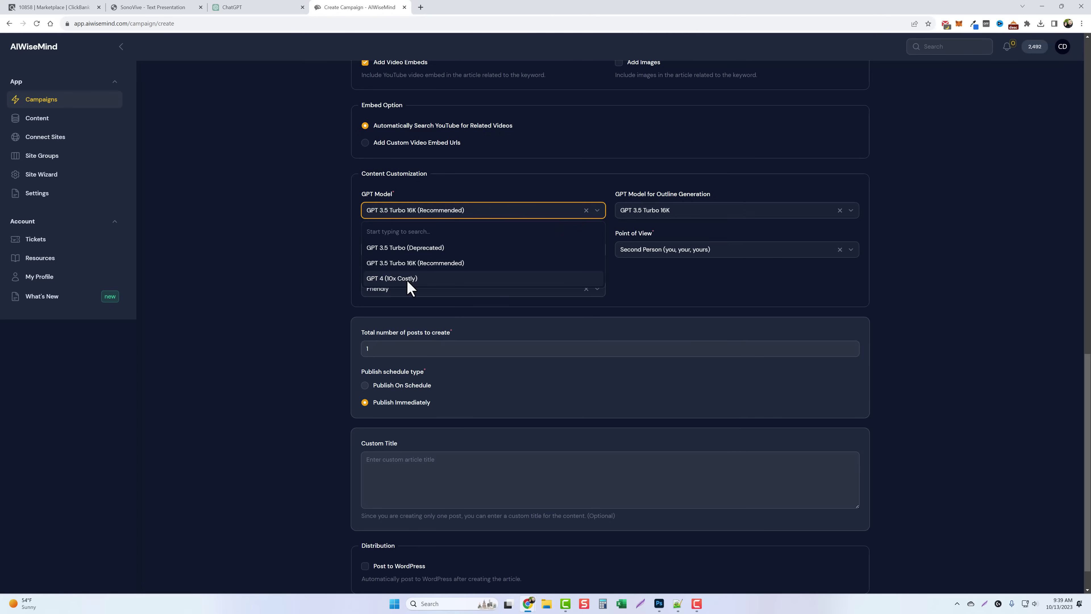
left_click(666, 287)
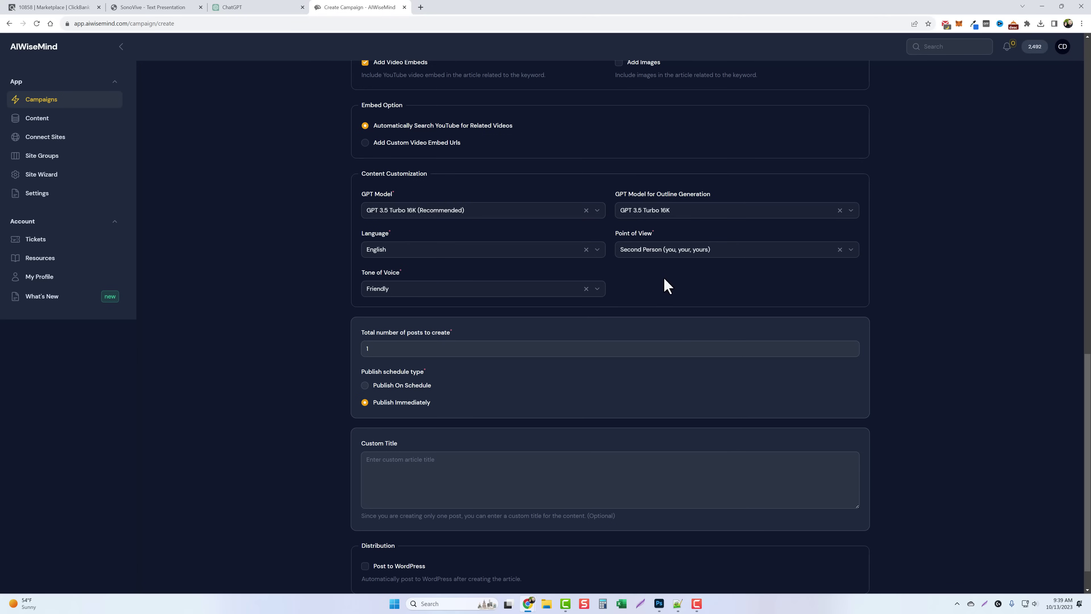
scroll(369, 334, "down", 1)
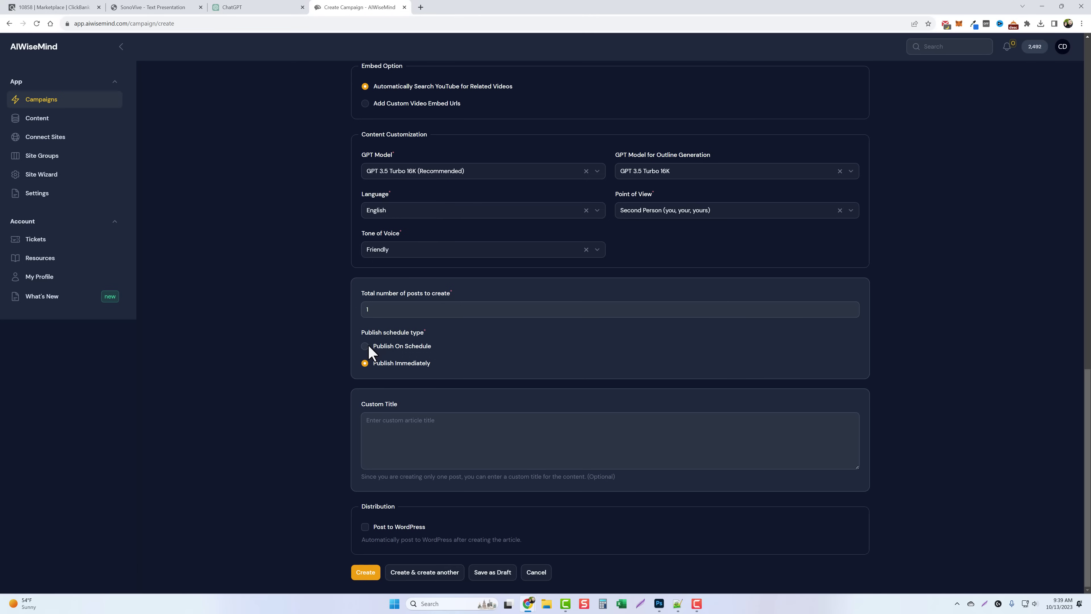
Examine the distribution options offered by Post to WordPress, leaving automatic posting disabled.
left_click(366, 527)
scroll(329, 458, "down", 5)
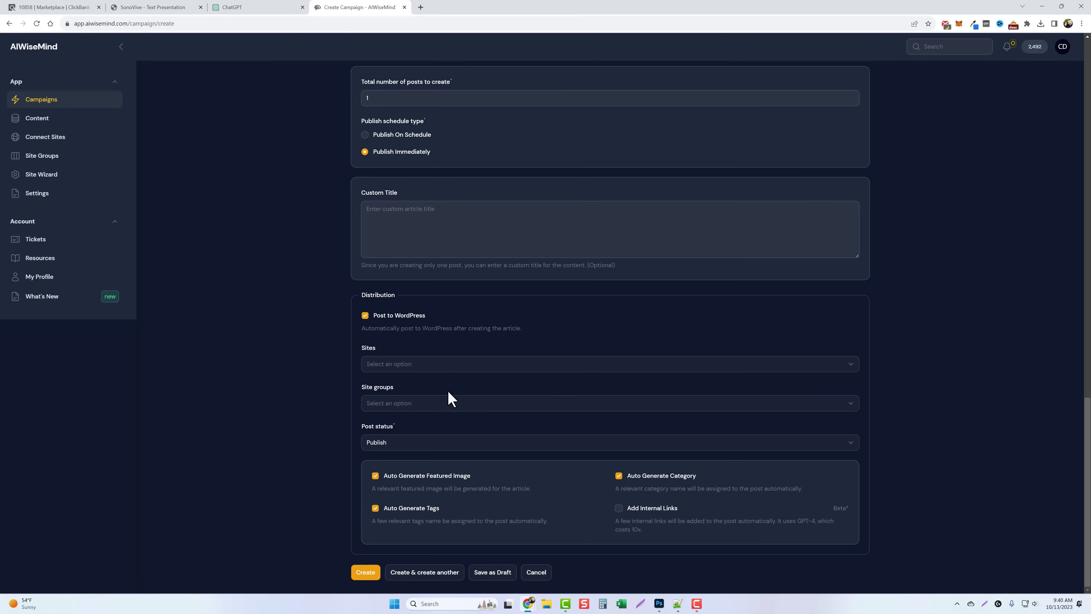
left_click(366, 316)
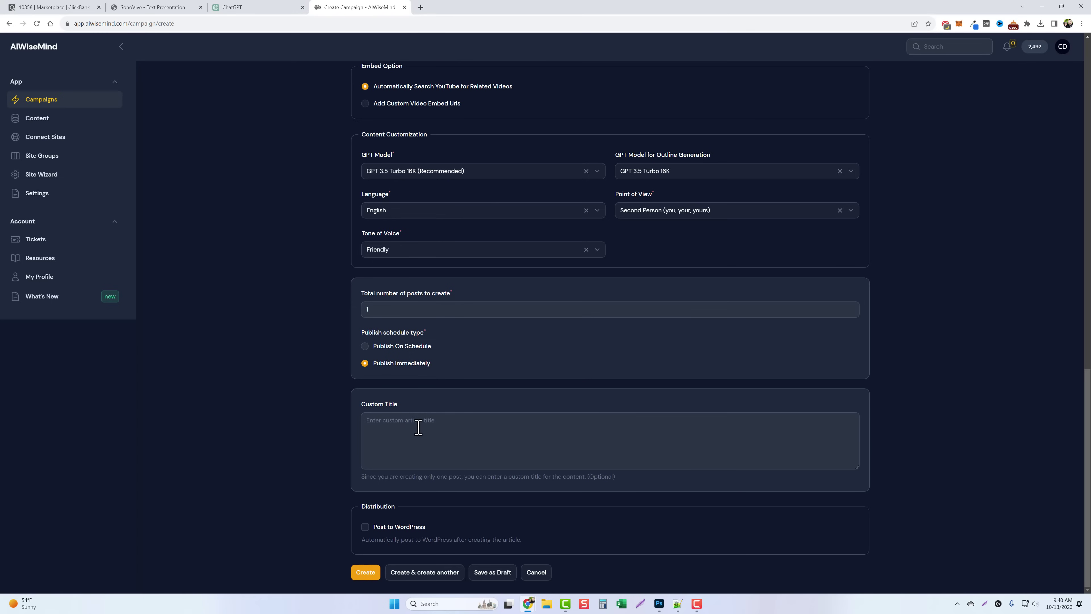
Enter the custom title "Sonovive Review: Can It Really Help With Hearing?" and create the campaign.
left_click(408, 430)
type("Sonovive Review:  Can It Really Help With Hearing?")
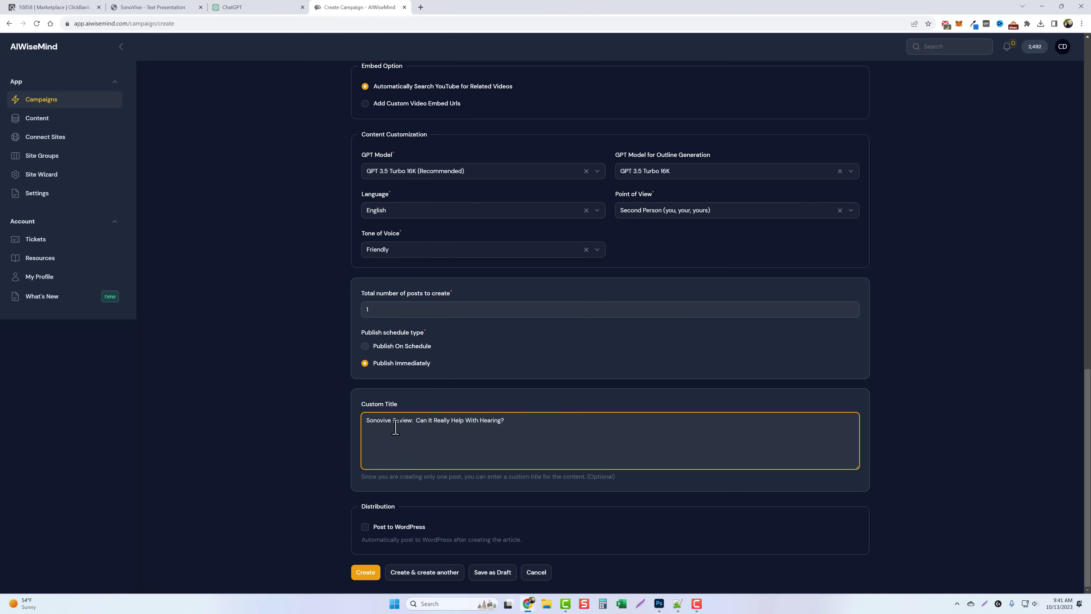
left_click_drag(411, 422, 360, 422)
left_click(378, 441)
left_click(363, 574)
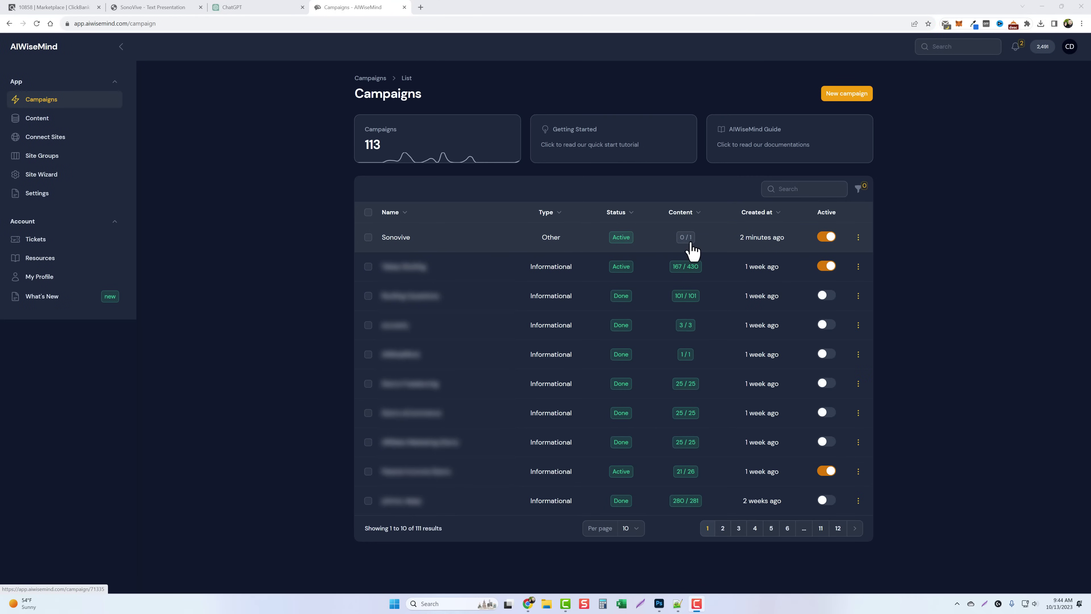
Check the content status of the Sonovive campaign and open its generated review from the list of all content.
left_click(405, 241)
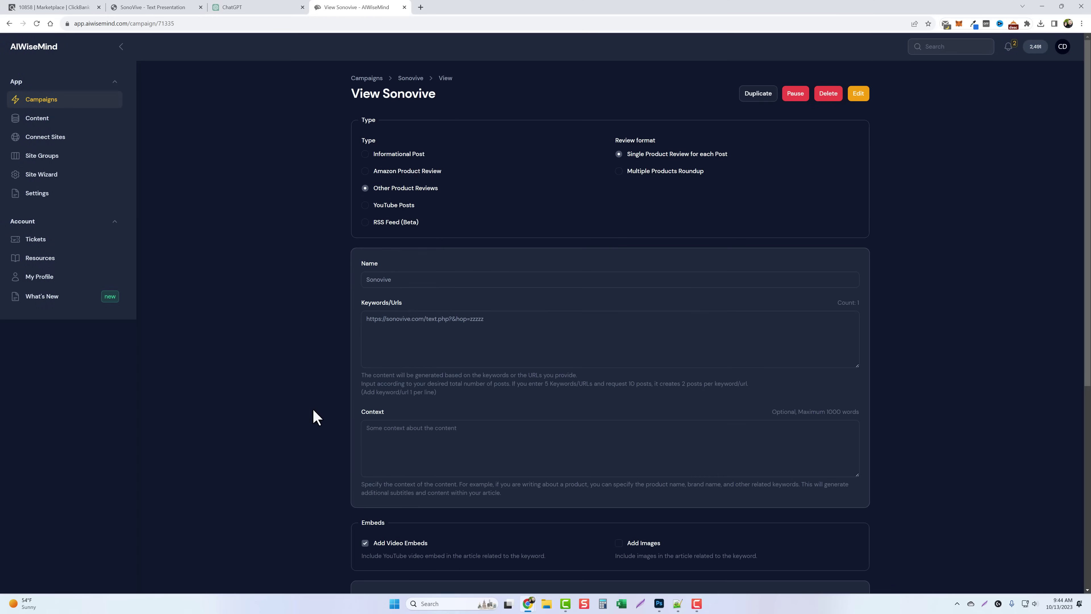
scroll(314, 419, "down", 9)
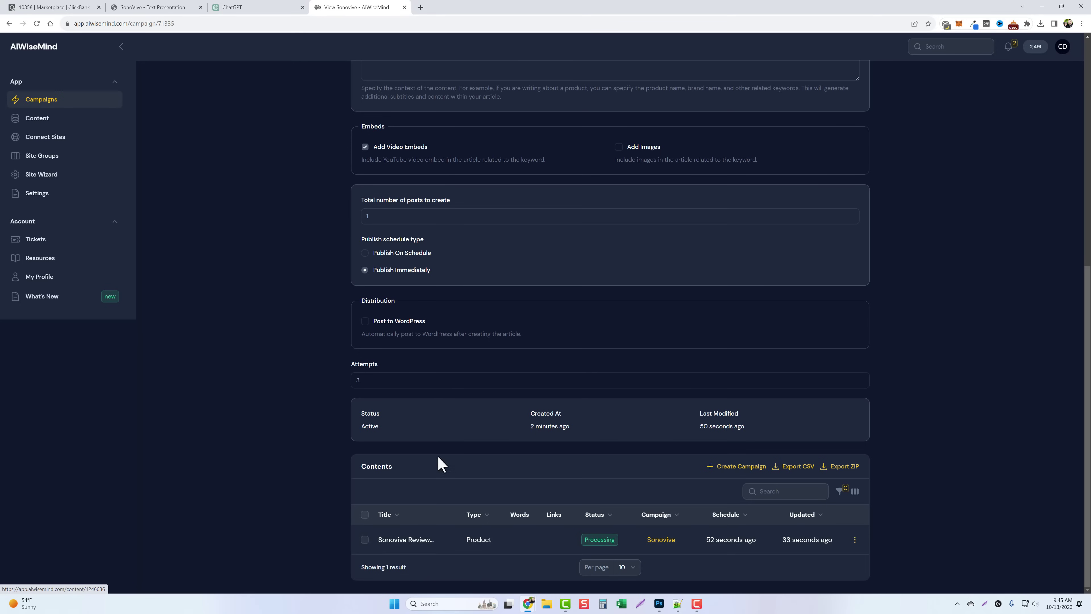
left_click(37, 122)
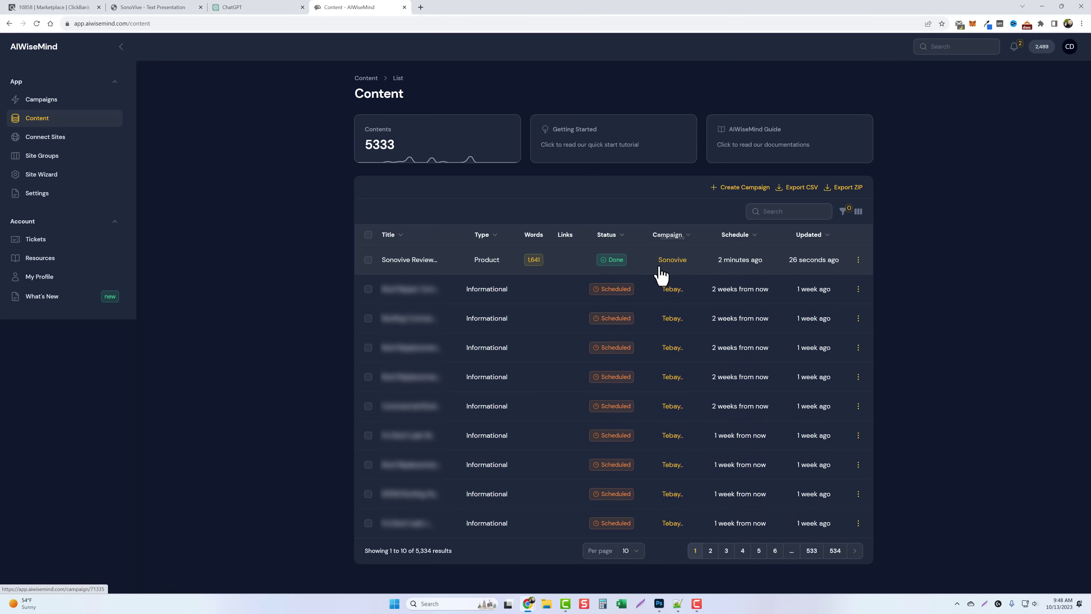
left_click(858, 261)
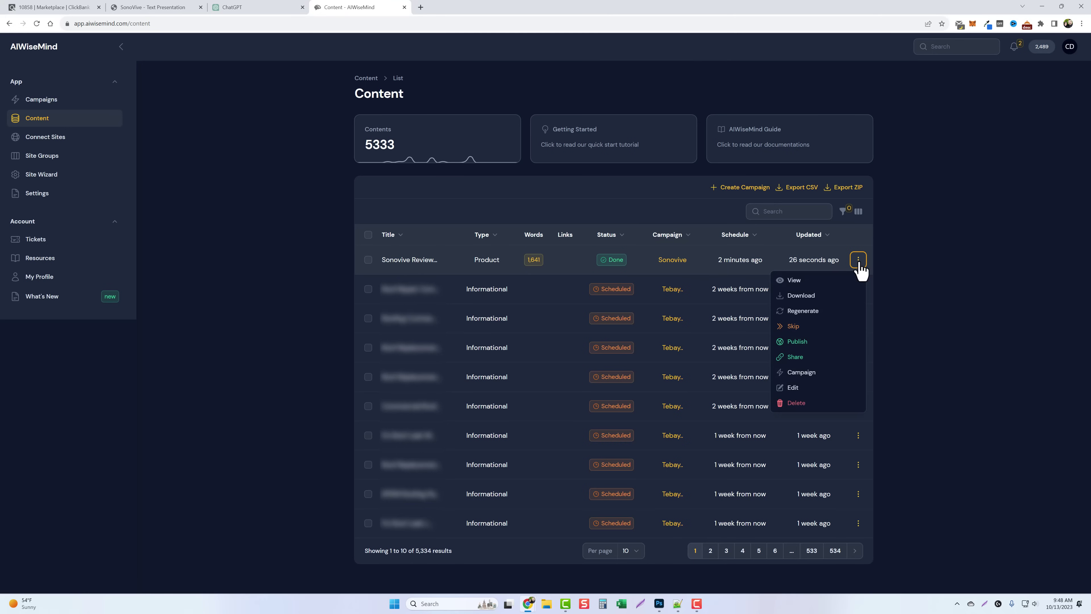
left_click(793, 285)
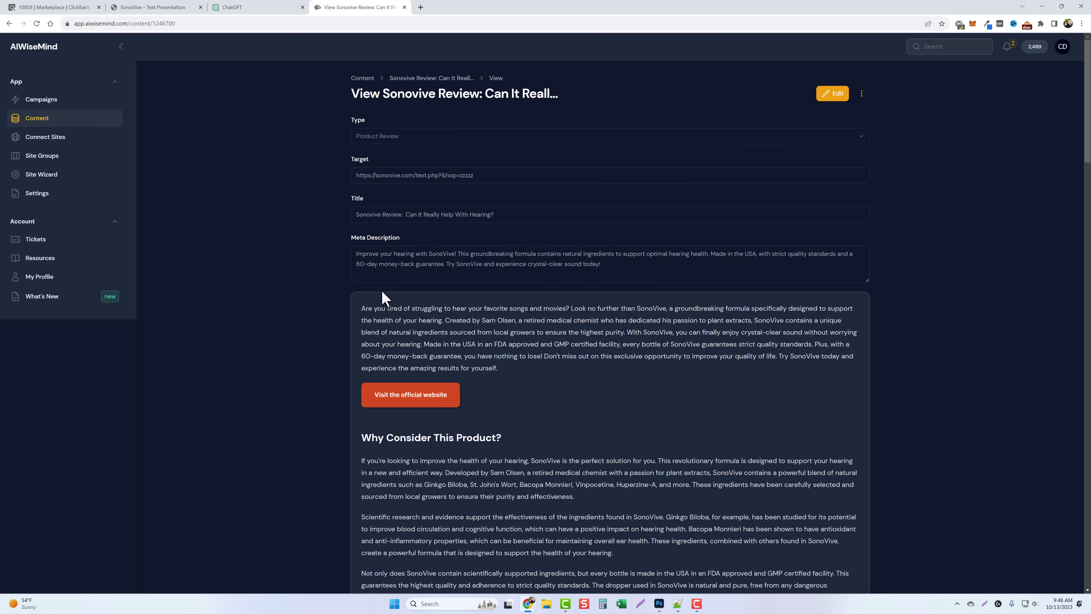
Read the opening of the Sonovive review and test the affiliate link behind its Visit the official website button.
scroll(326, 352, "down", 3)
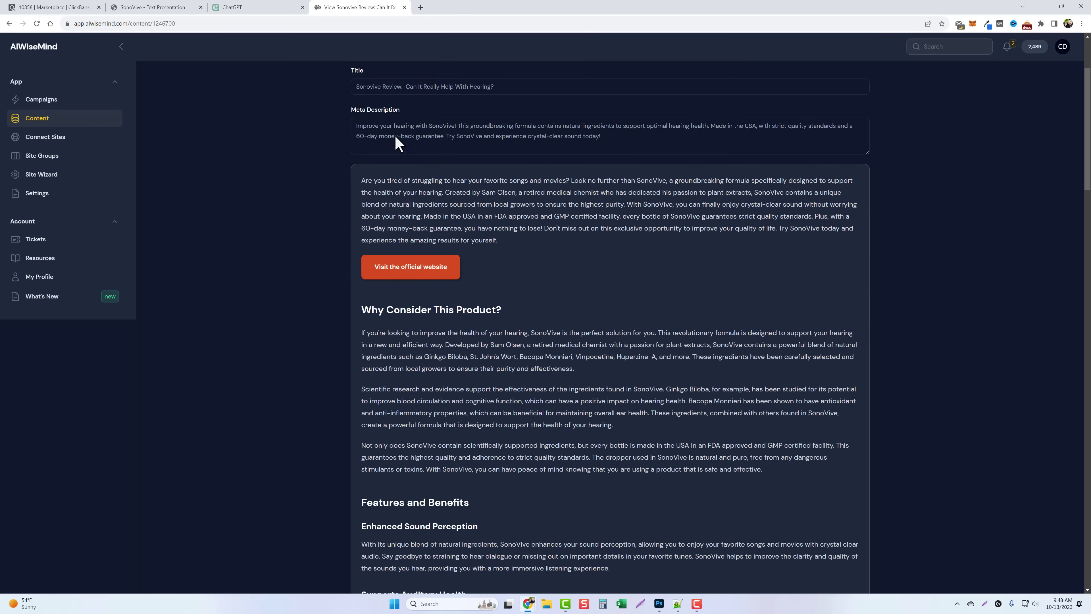
scroll(439, 191, "up", 1)
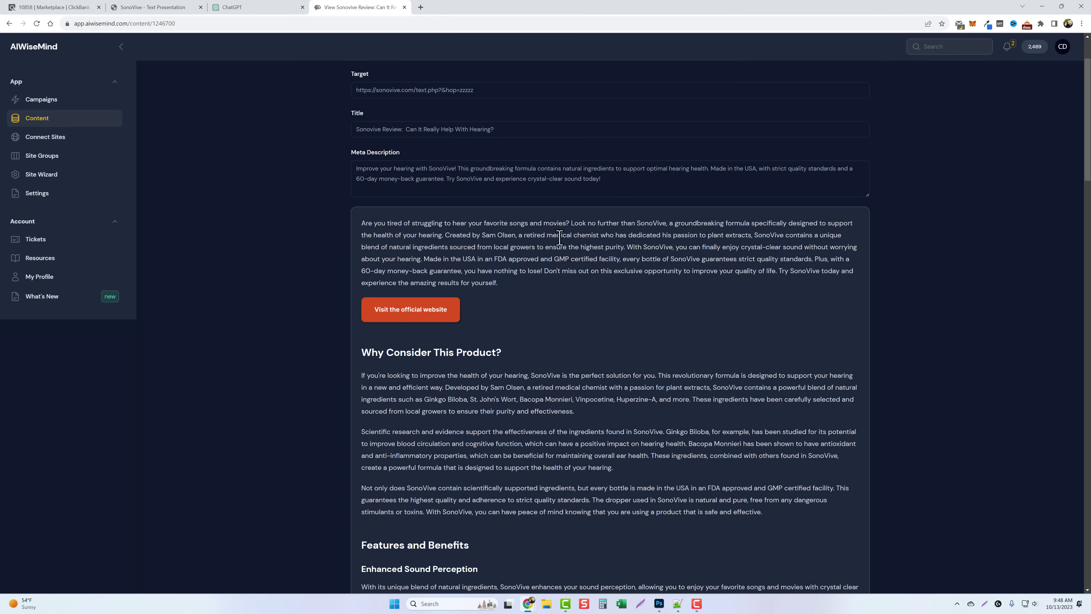
scroll(561, 336, "down", 2)
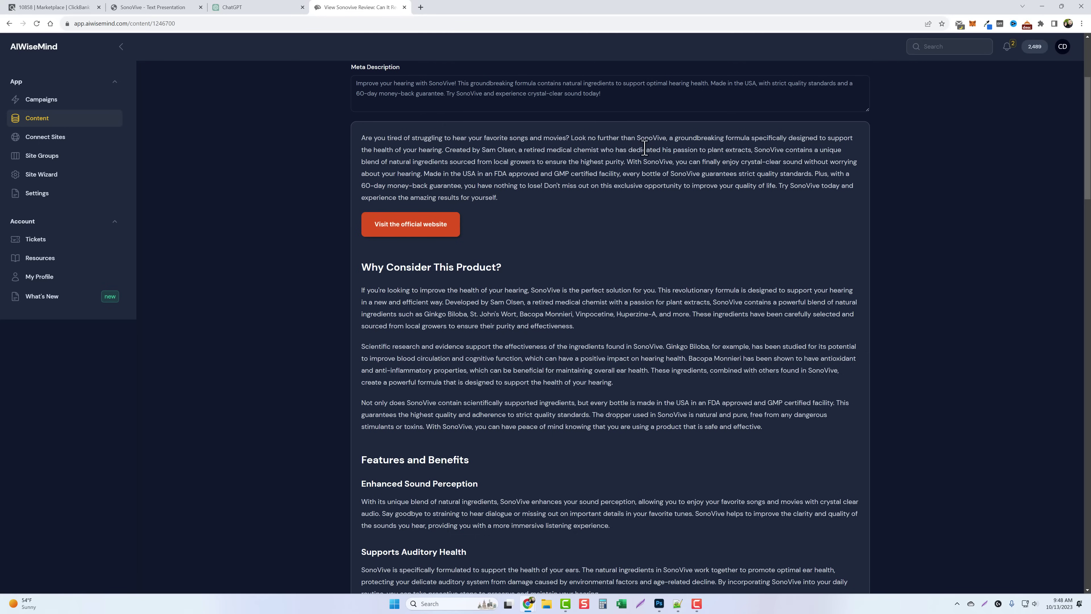
left_click_drag(701, 139, 441, 151)
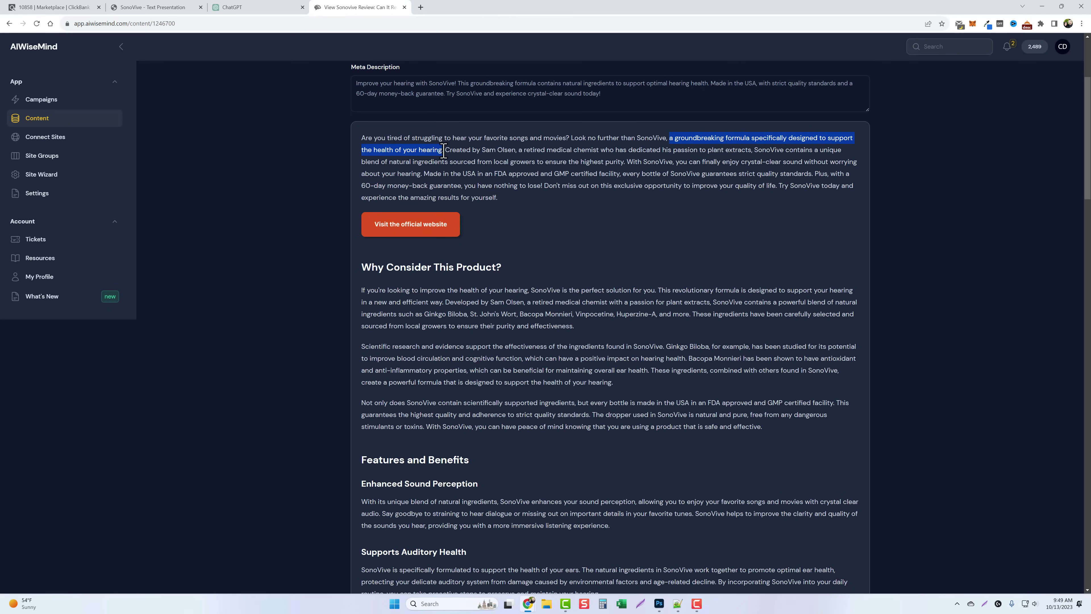
left_click(583, 162)
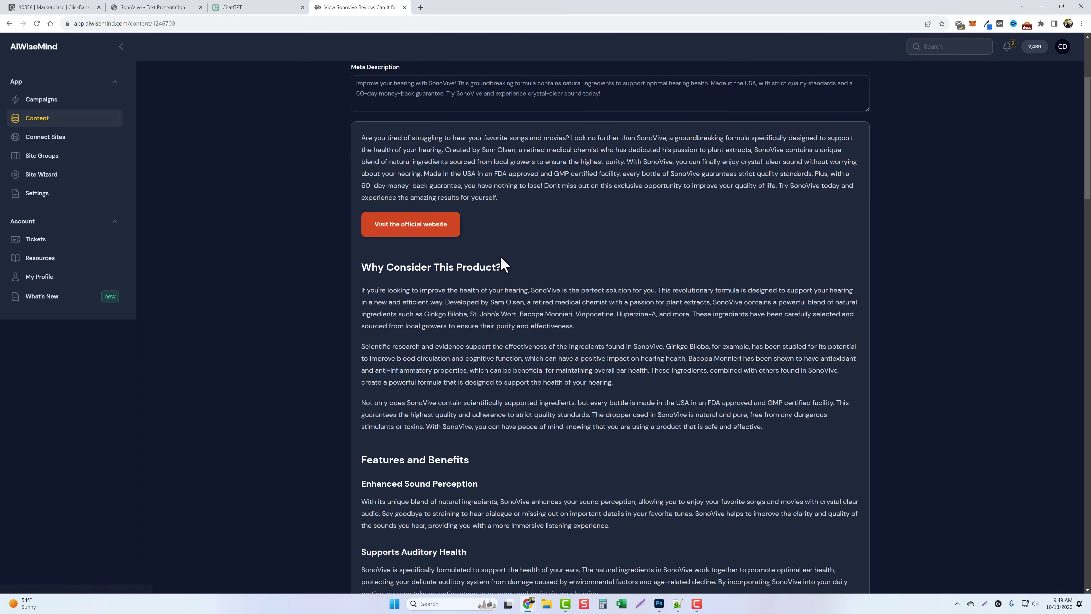
scroll(502, 264, "down", 2)
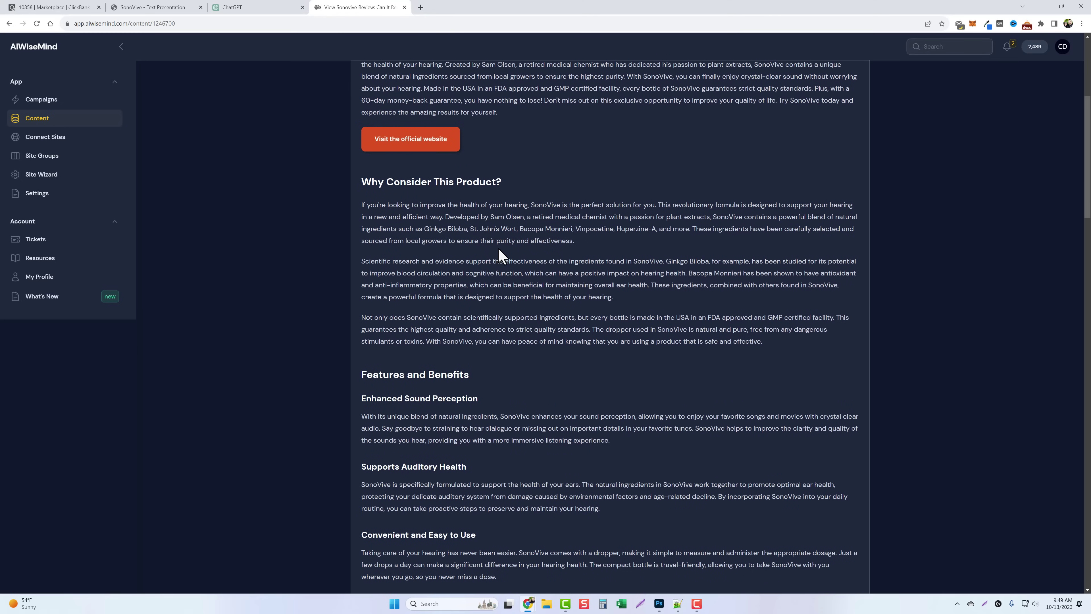
left_click(413, 148)
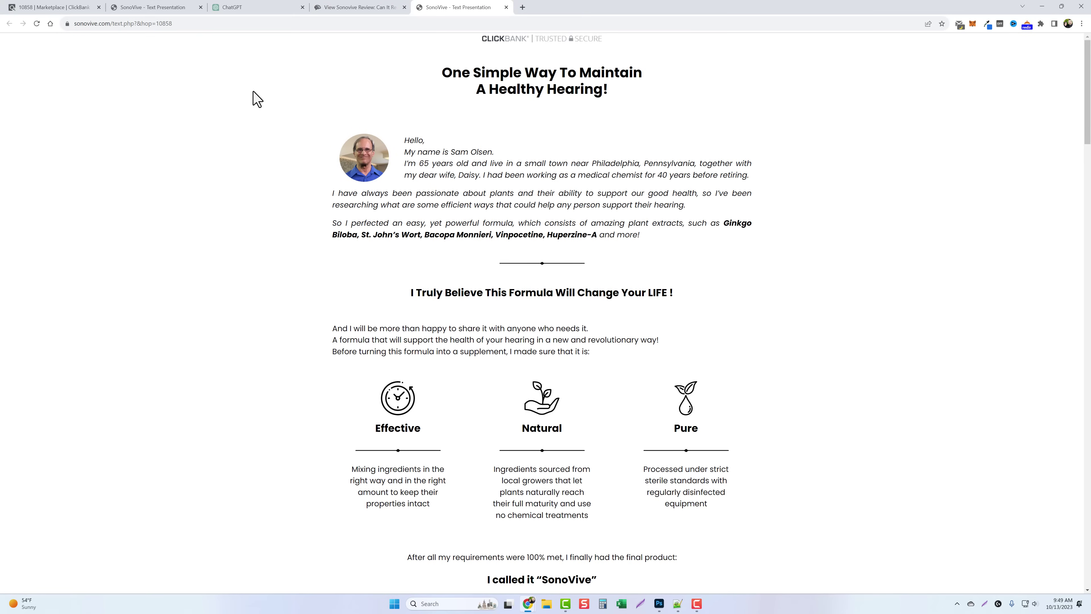
left_click(506, 8)
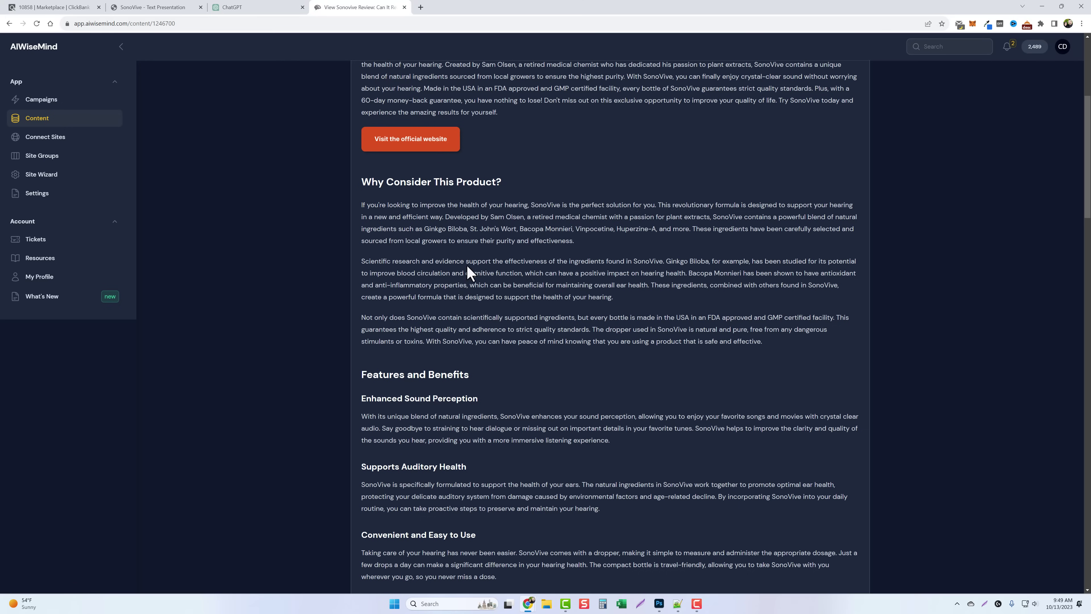
Read through the rest of the Sonovive review, from Features and Benefits to the Final Recommendation, and return to its beginning.
scroll(468, 271, "down", 1)
scroll(540, 347, "down", 3)
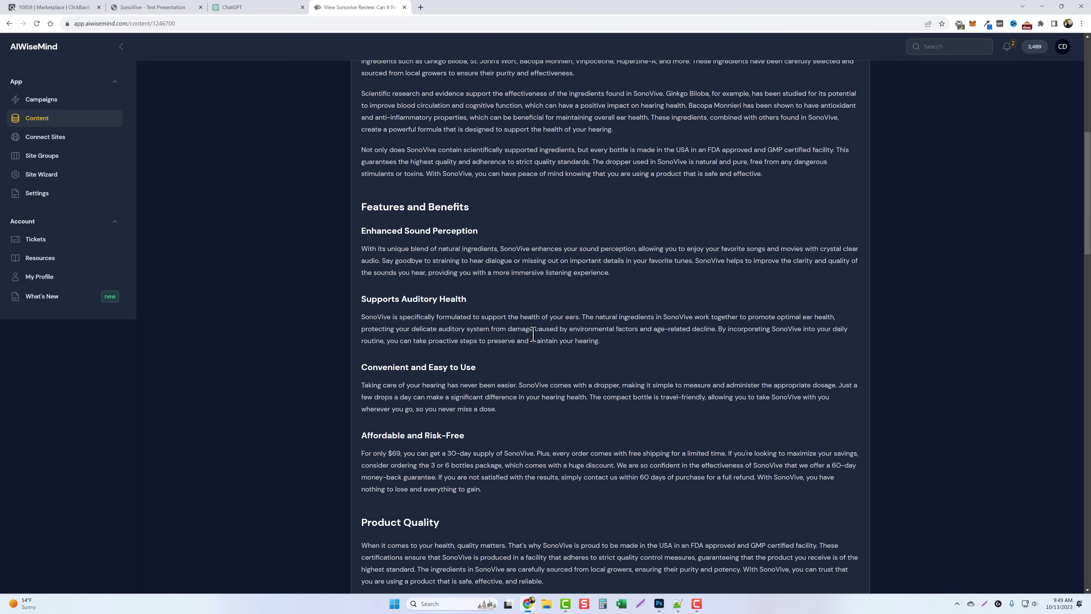
scroll(511, 368, "down", 8)
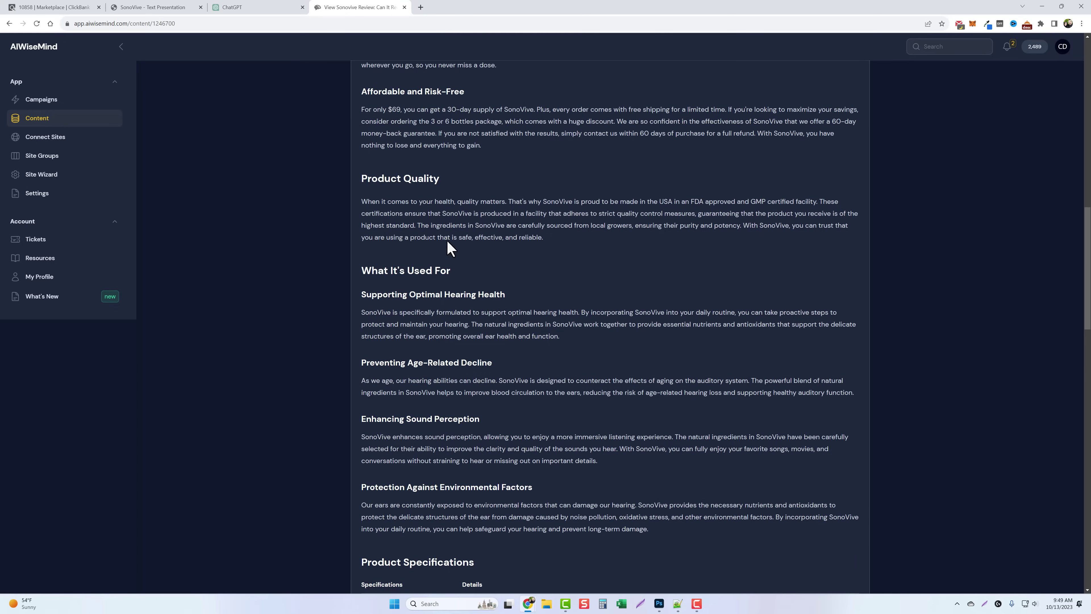
scroll(443, 292, "down", 4)
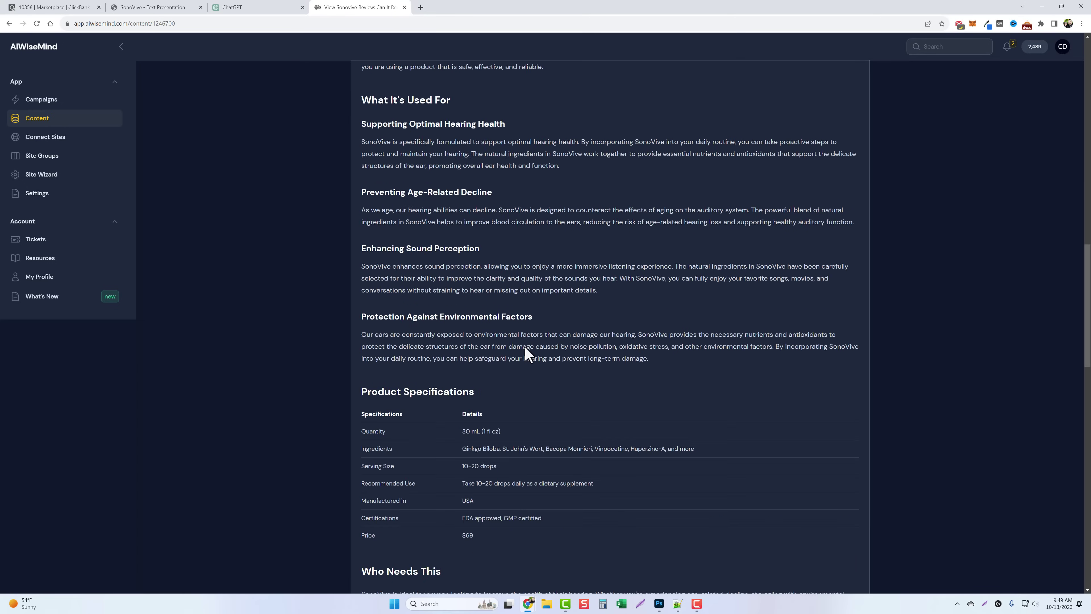
scroll(445, 289, "down", 5)
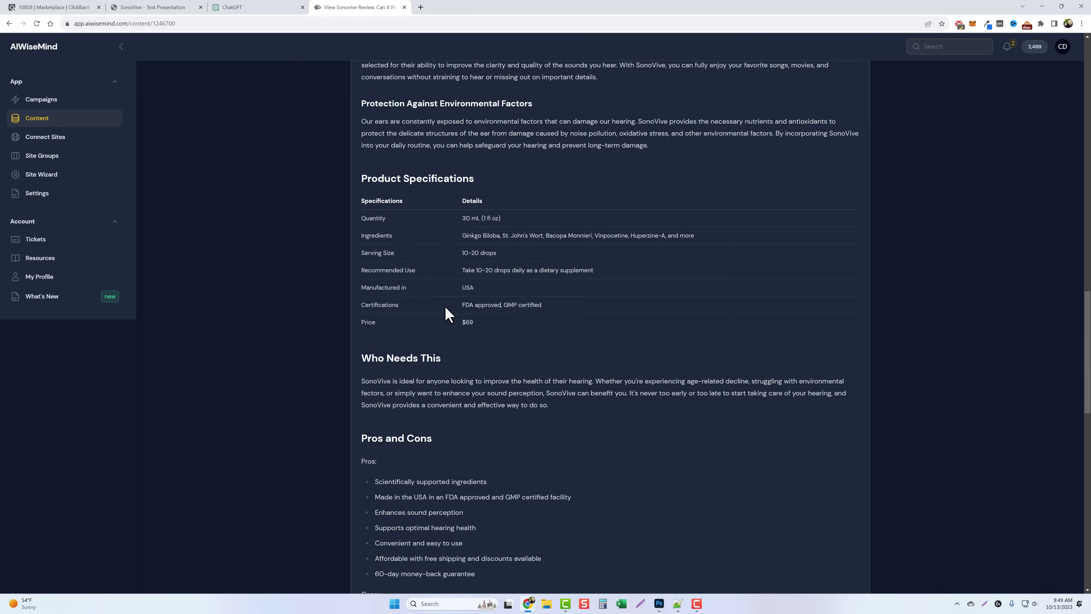
scroll(485, 374, "down", 5)
scroll(478, 348, "down", 4)
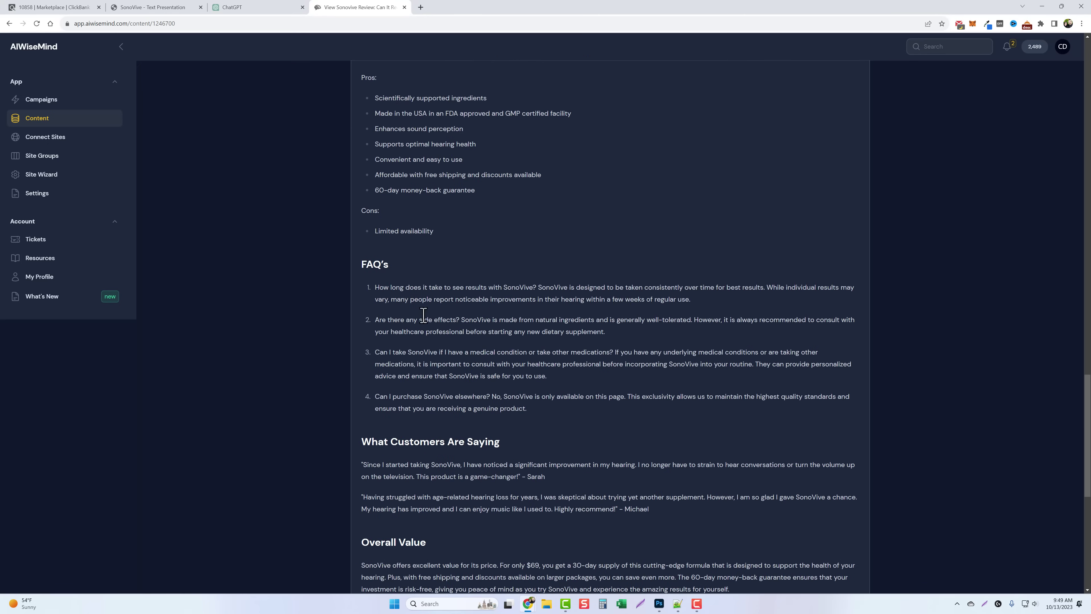
scroll(490, 343, "down", 5)
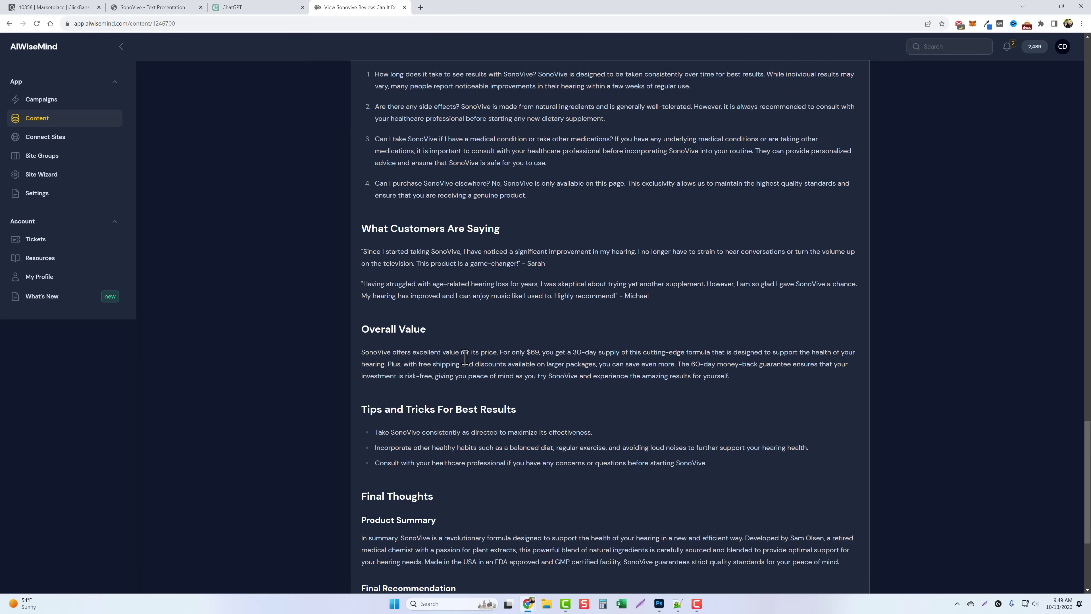
scroll(466, 282, "down", 5)
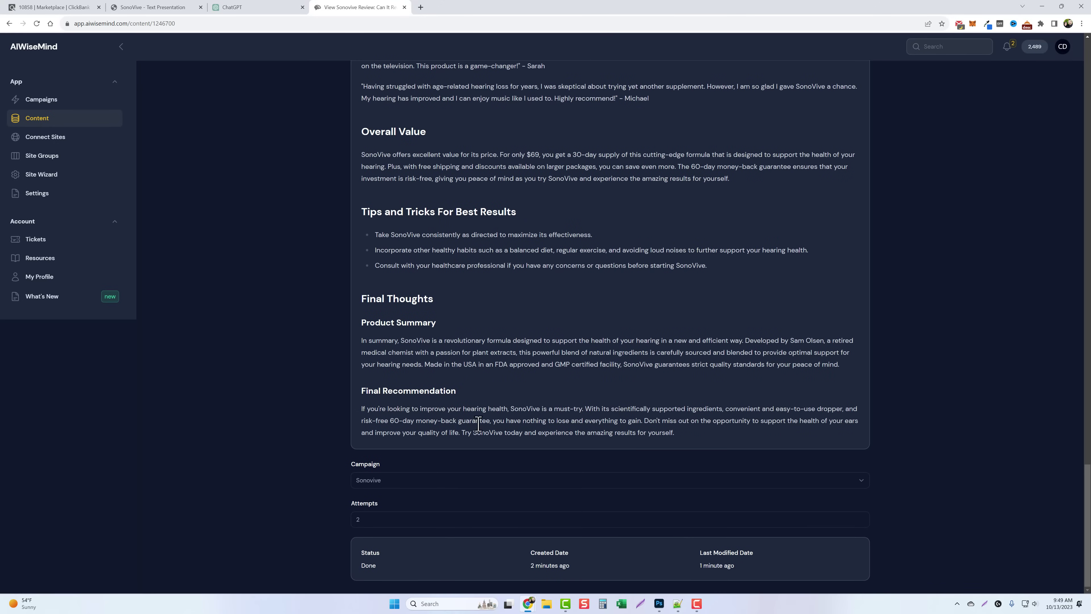
scroll(562, 368, "up", 20)
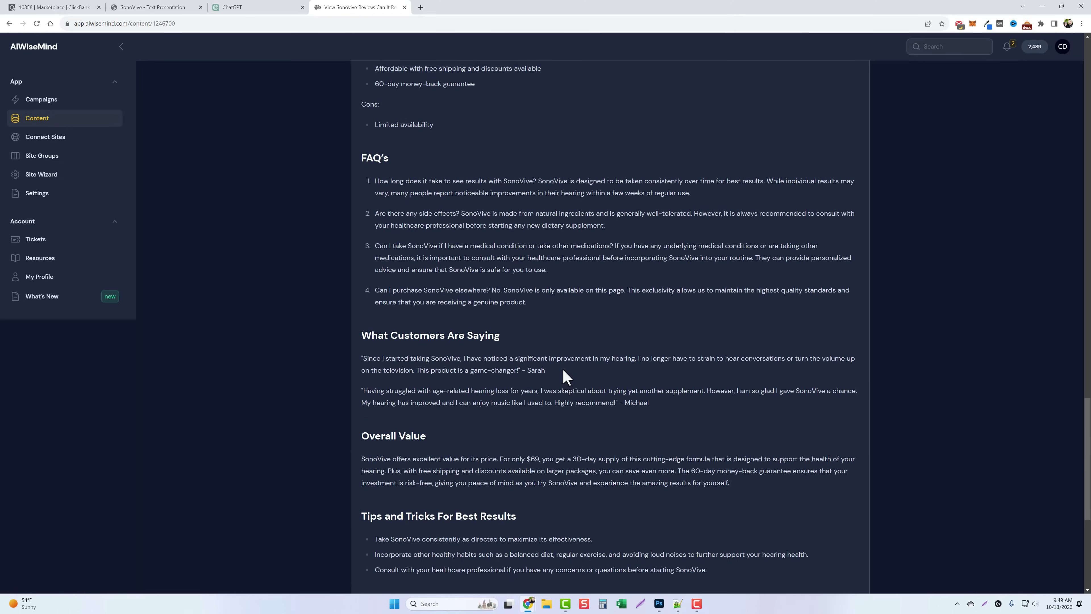
scroll(563, 368, "up", 18)
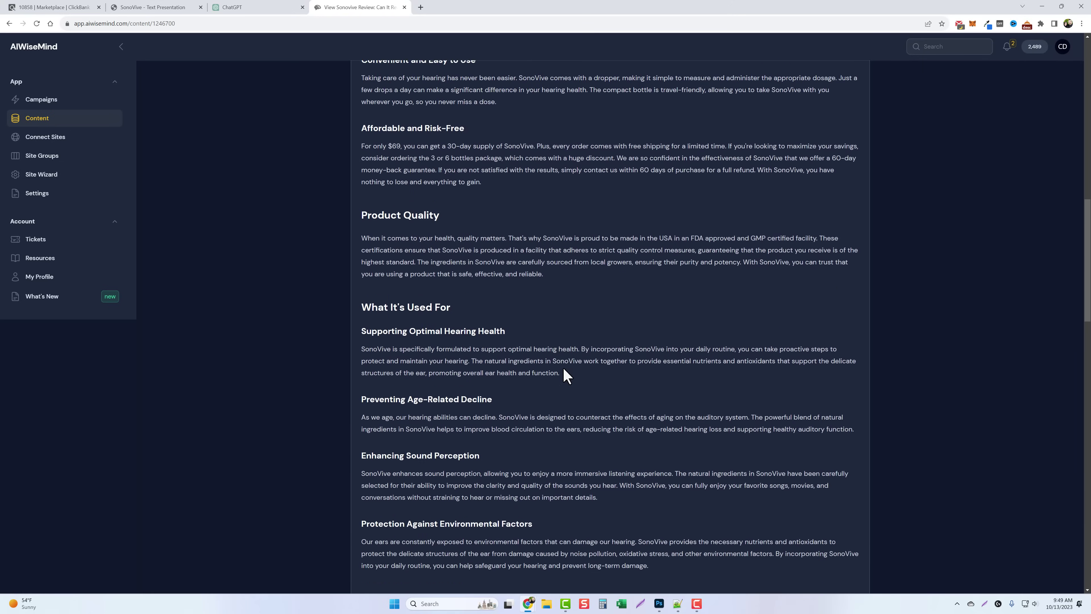
scroll(563, 368, "up", 7)
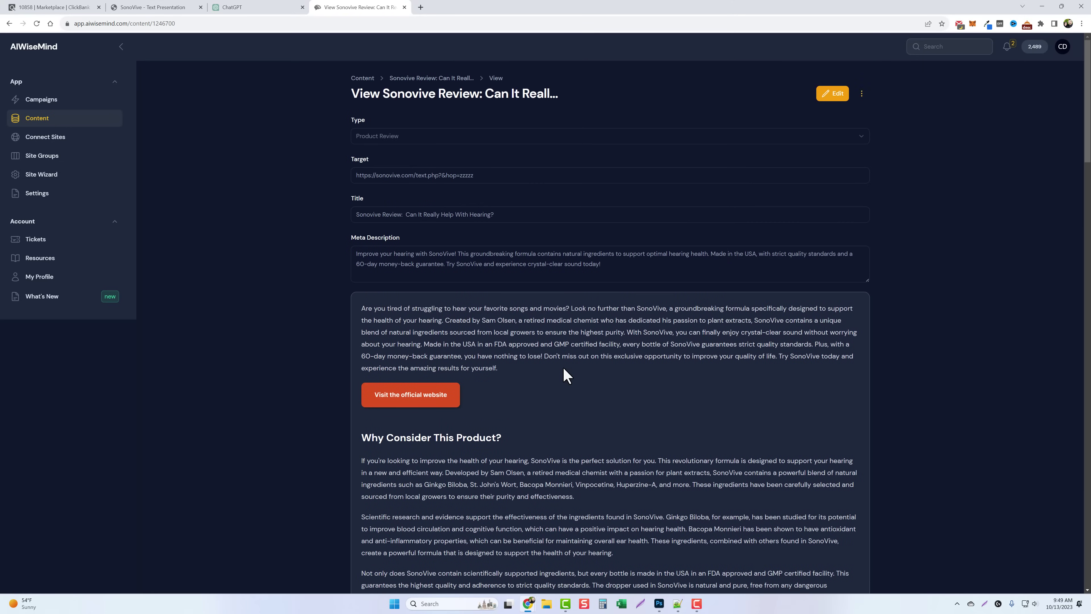
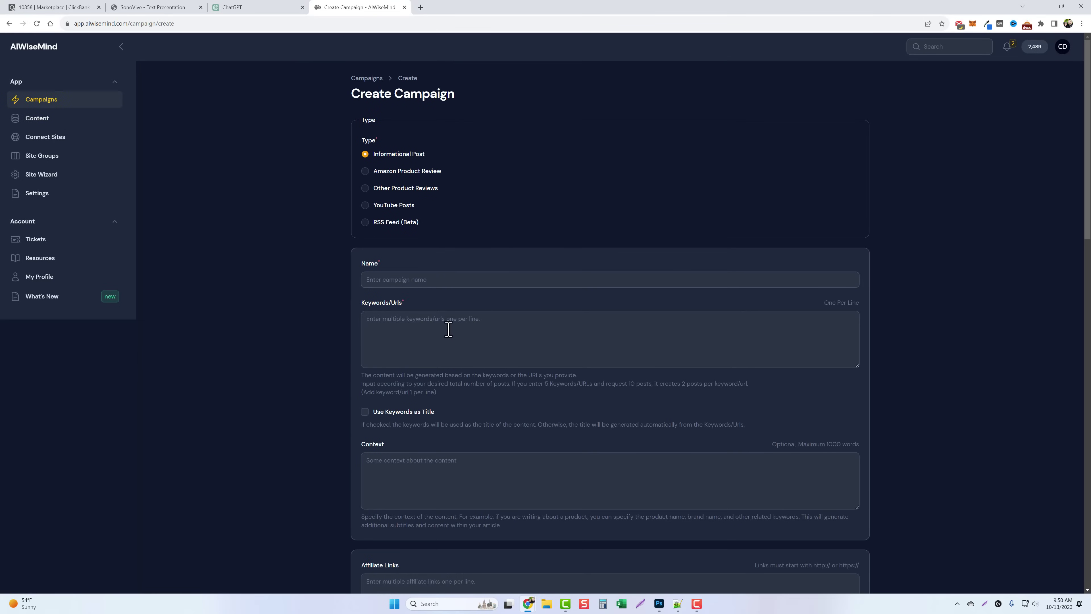
Set the type of a new campaign to Other Product Reviews and look over its form.
left_click(365, 188)
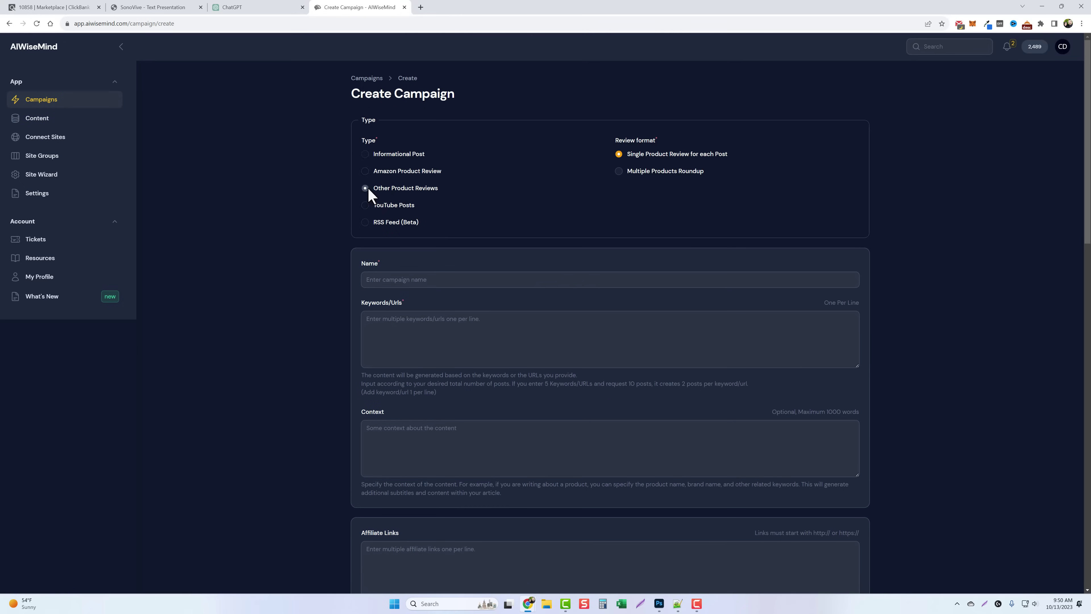
scroll(305, 340, "down", 3)
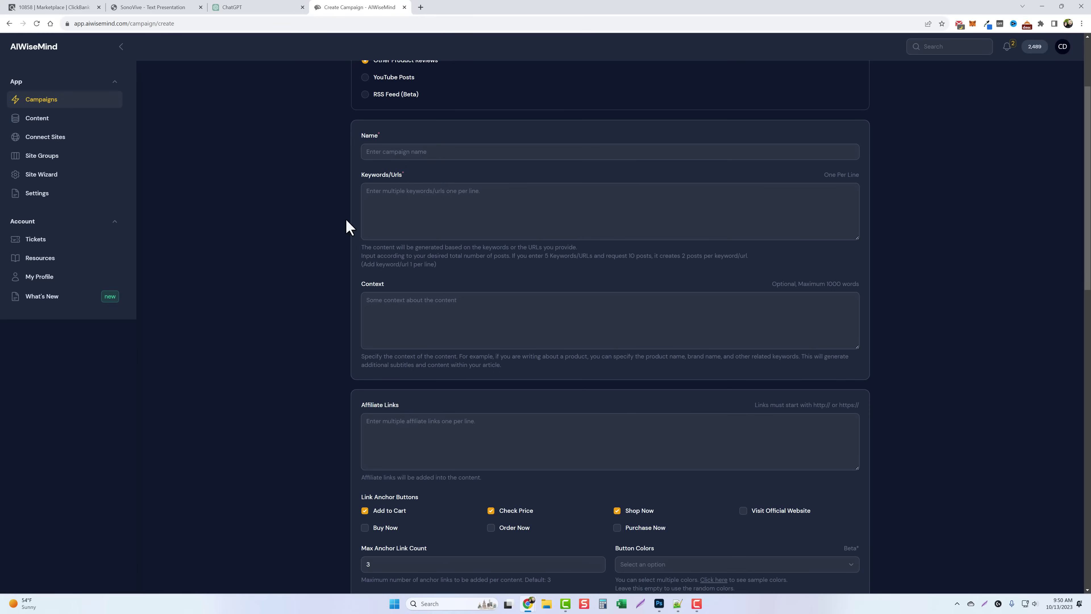
Deselect the Add to Cart, Check Price and Shop Now link anchor buttons for the new campaign.
scroll(341, 409, "down", 3)
scroll(342, 406, "down", 1)
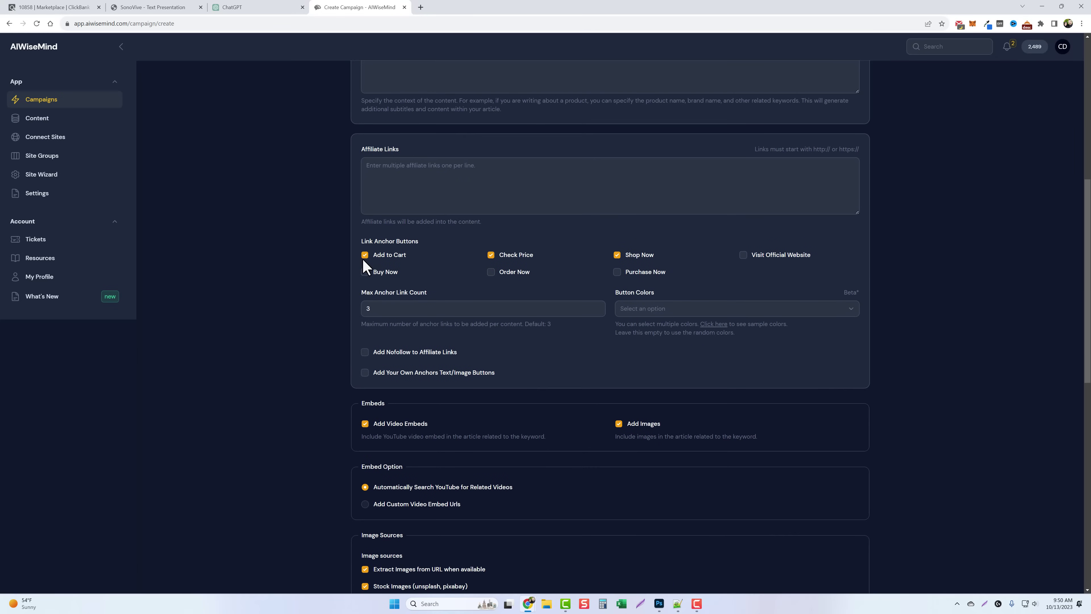
left_click(364, 256)
left_click(491, 256)
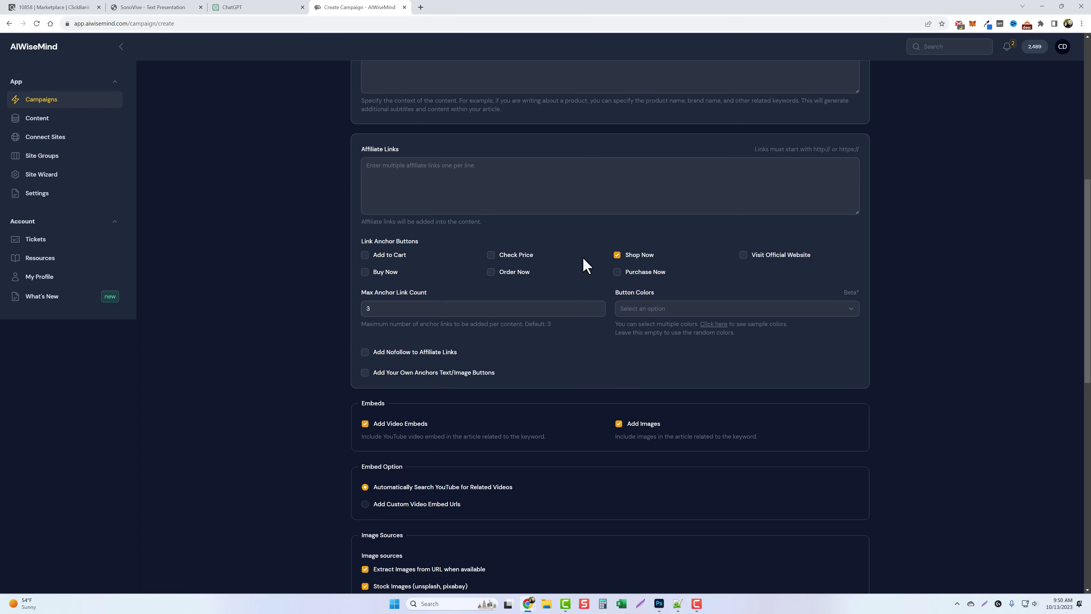
left_click(617, 257)
Set the total number of posts to create to 50 and have them published on schedule.
scroll(541, 340, "down", 7)
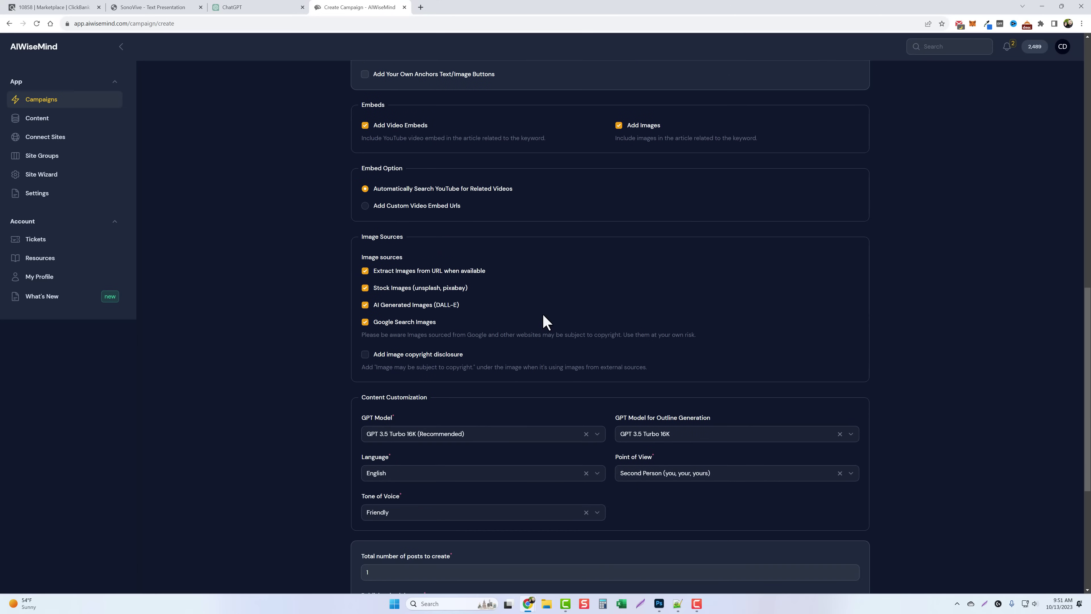
scroll(543, 318, "down", 6)
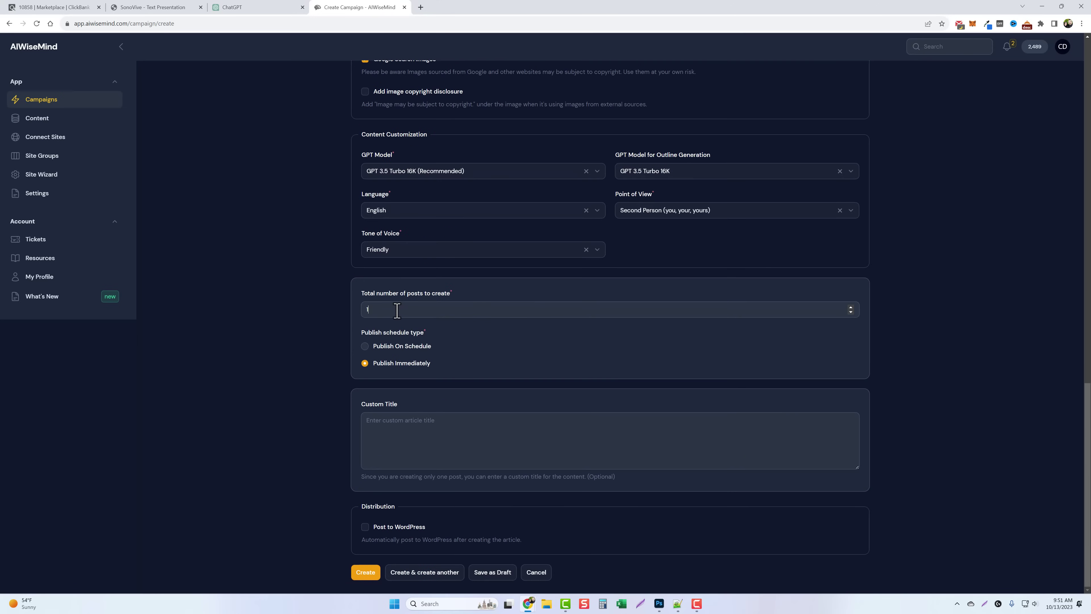
left_click_drag(397, 310, 343, 312)
type("50")
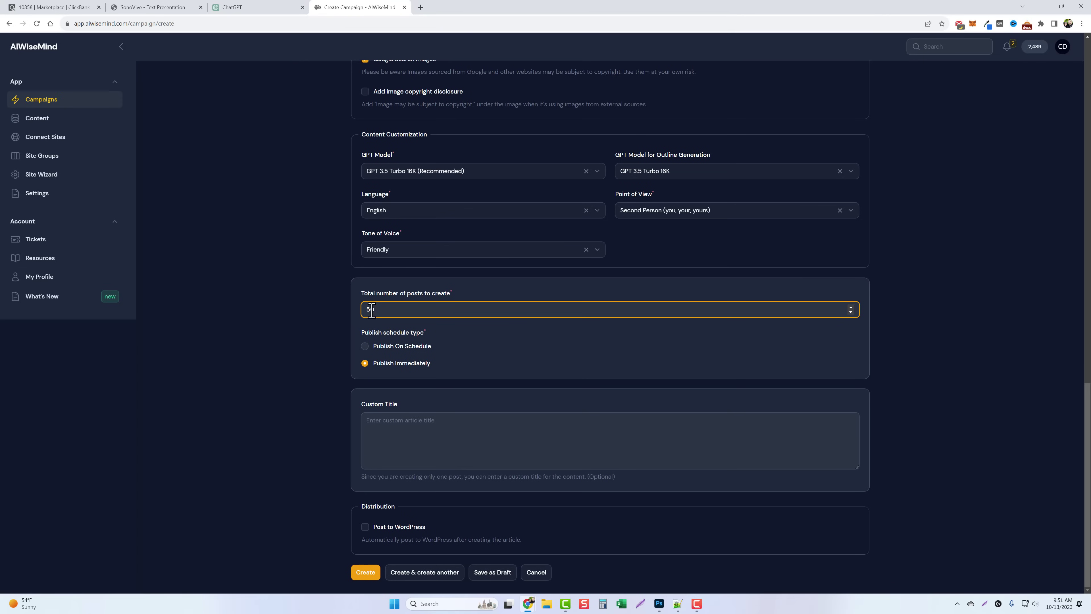
left_click(366, 349)
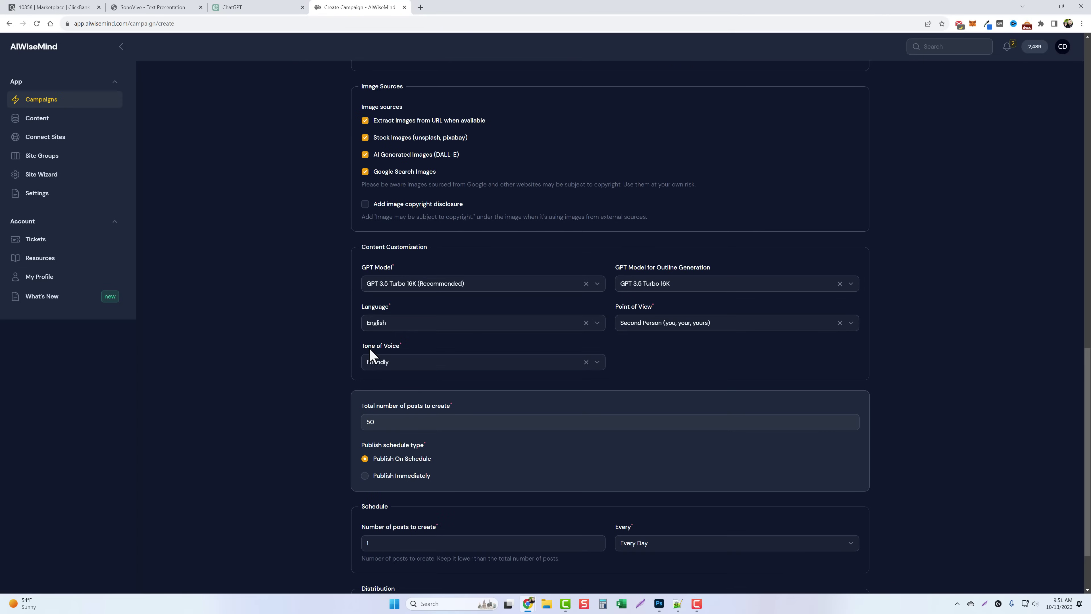
scroll(438, 370, "down", 2)
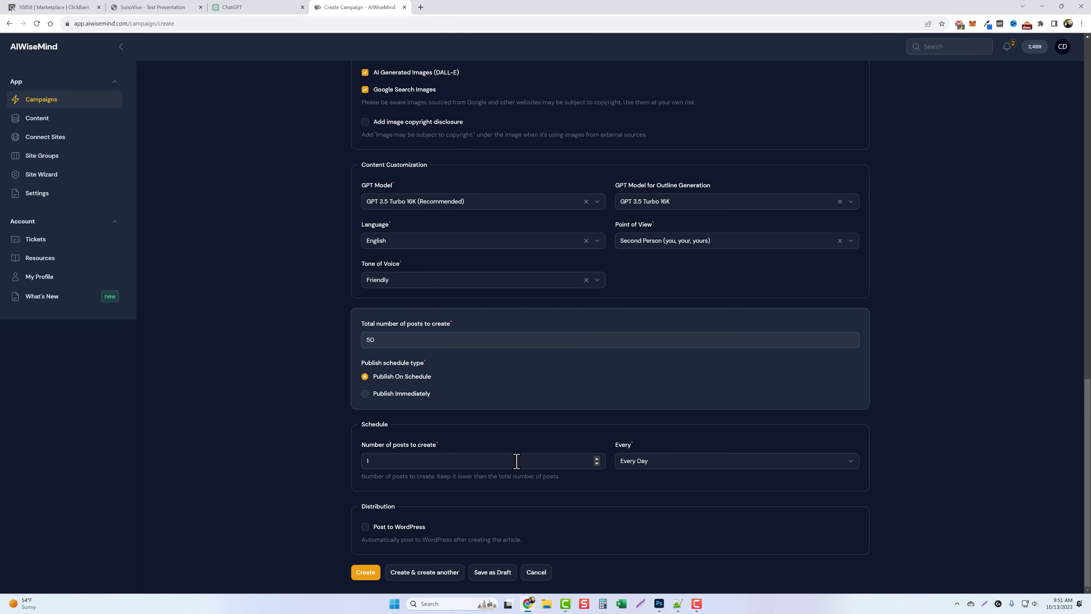
Schedule the campaign to create 3 posts every week.
left_click(634, 463)
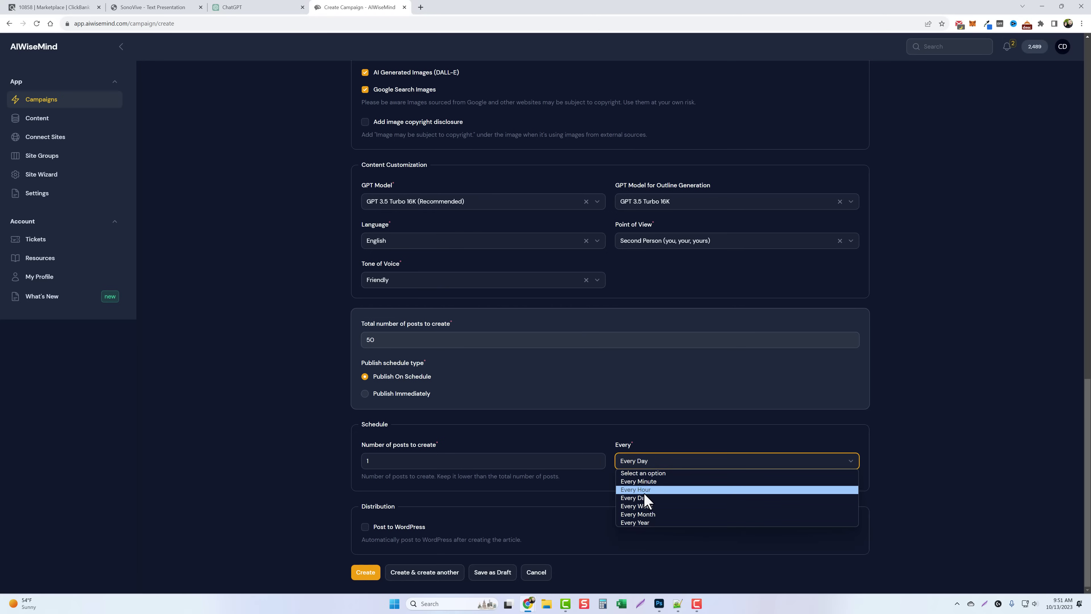
left_click(598, 462)
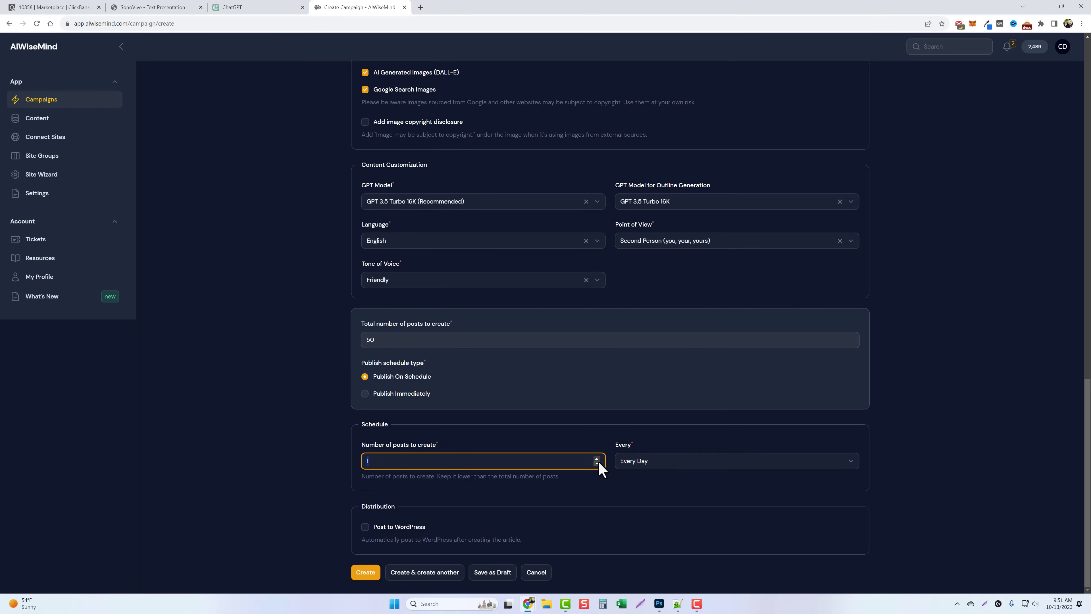
type("3")
left_click(627, 458)
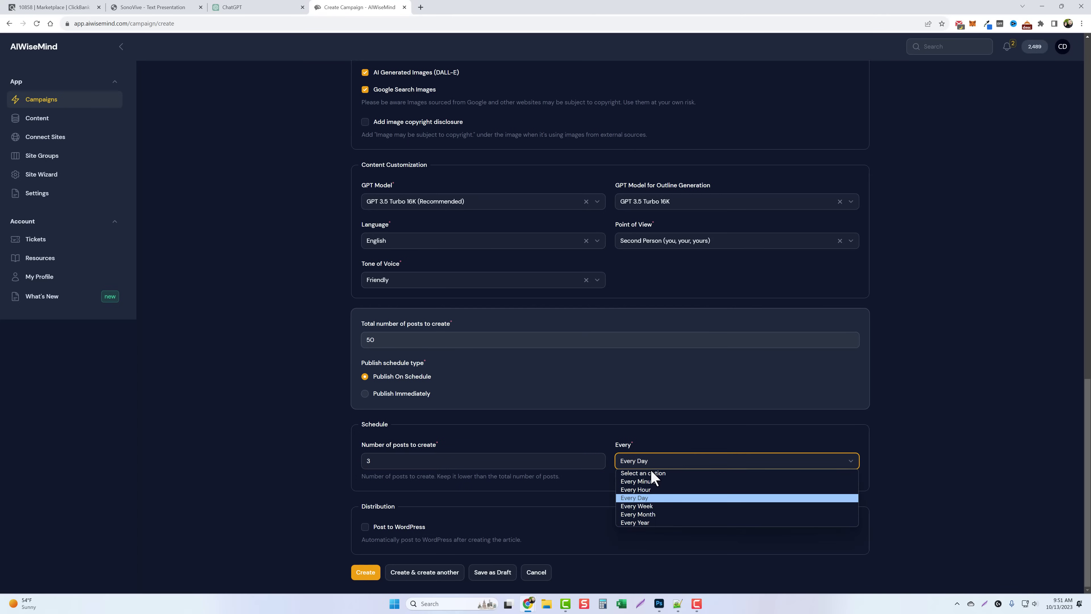
left_click(651, 504)
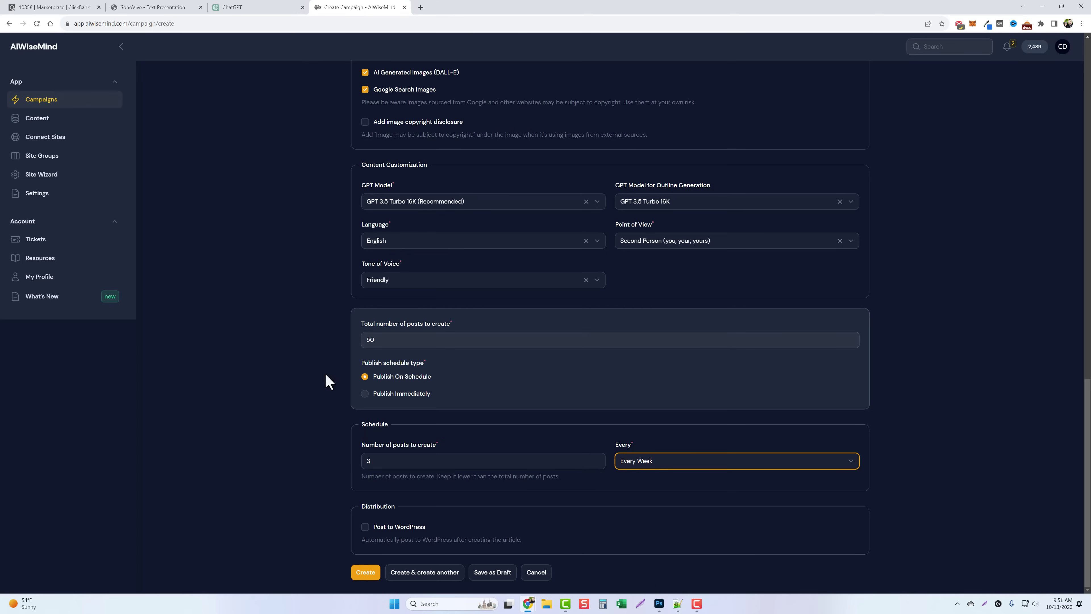
Change the campaign type to Informational Post, and ask ChatGPT for 50 questions people want to know about affiliate marketing or making money online.
scroll(302, 221, "up", 20)
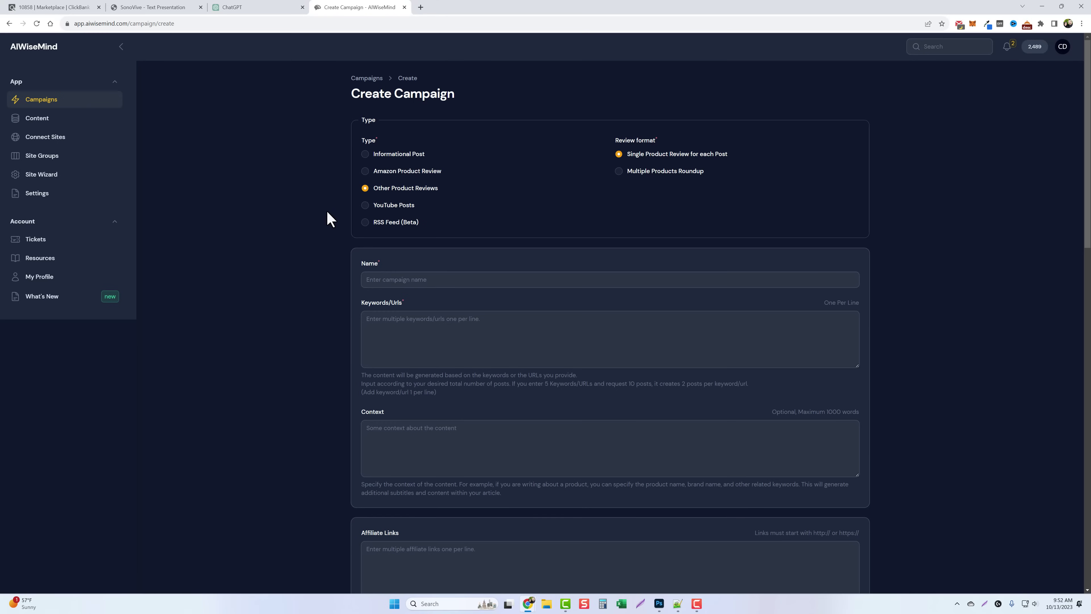
left_click(365, 155)
key("ctrl+shift+Tab")
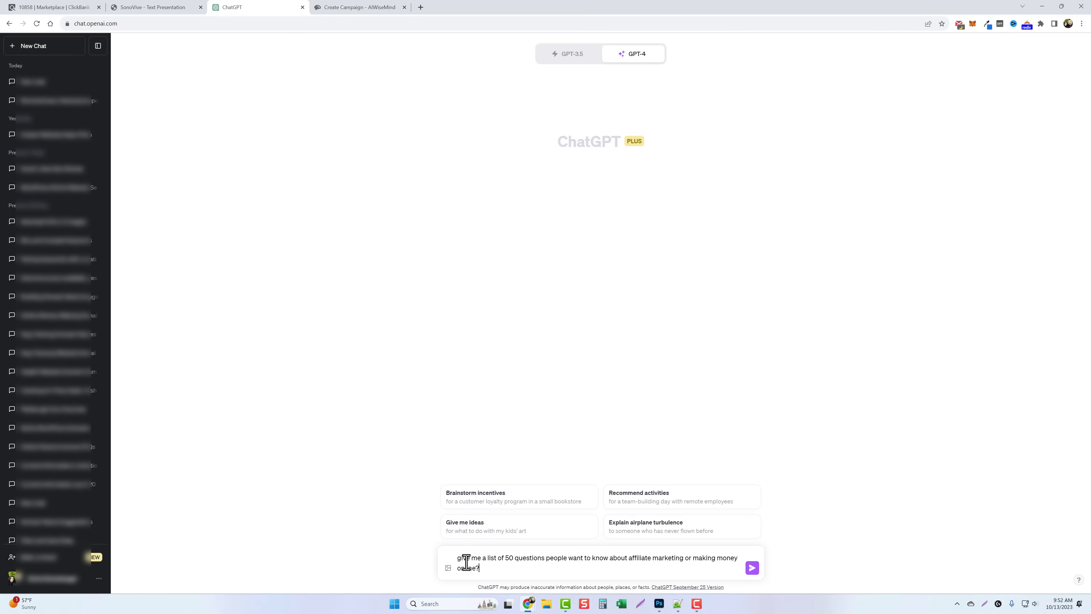
left_click_drag(576, 559, 648, 575)
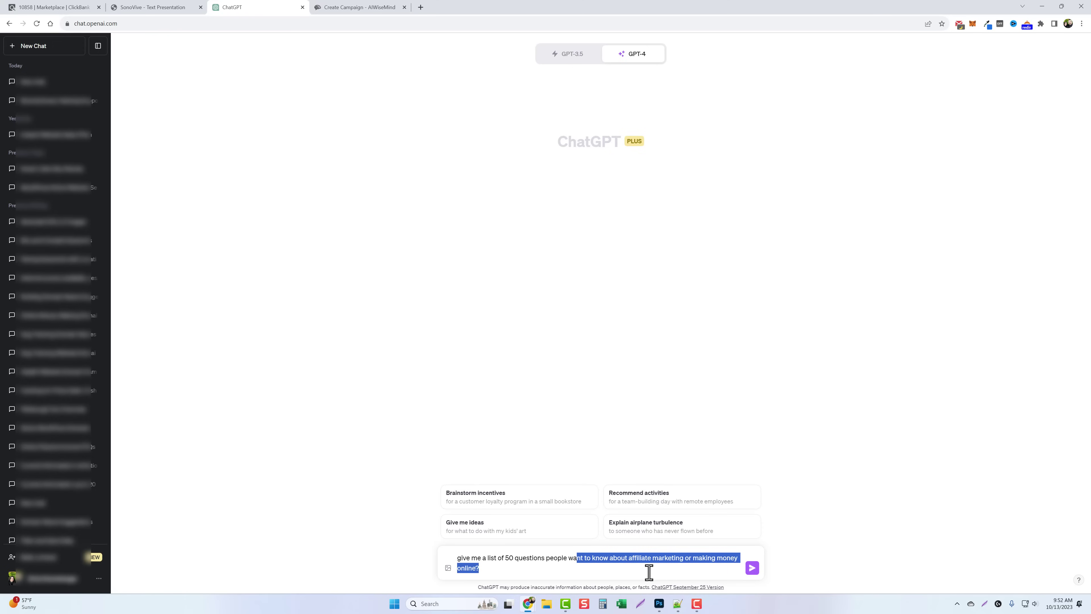
left_click(753, 573)
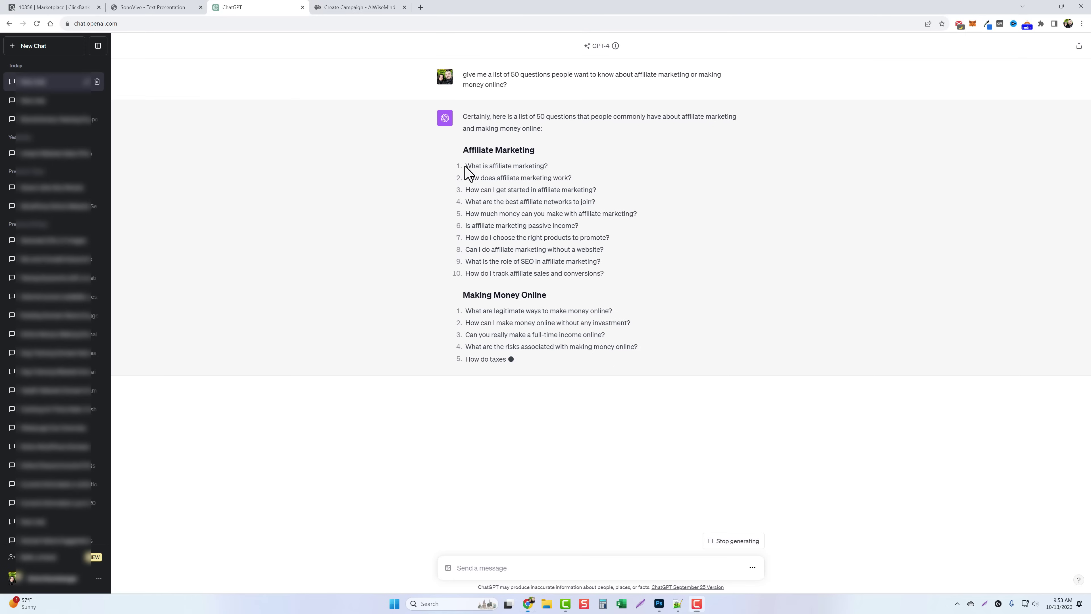
Copy ChatGPT's ten Affiliate Marketing questions into the AIWiseMind campaign's keywords and enable Use Keywords as Title.
left_click_drag(465, 167, 617, 271)
key("ctrl+c")
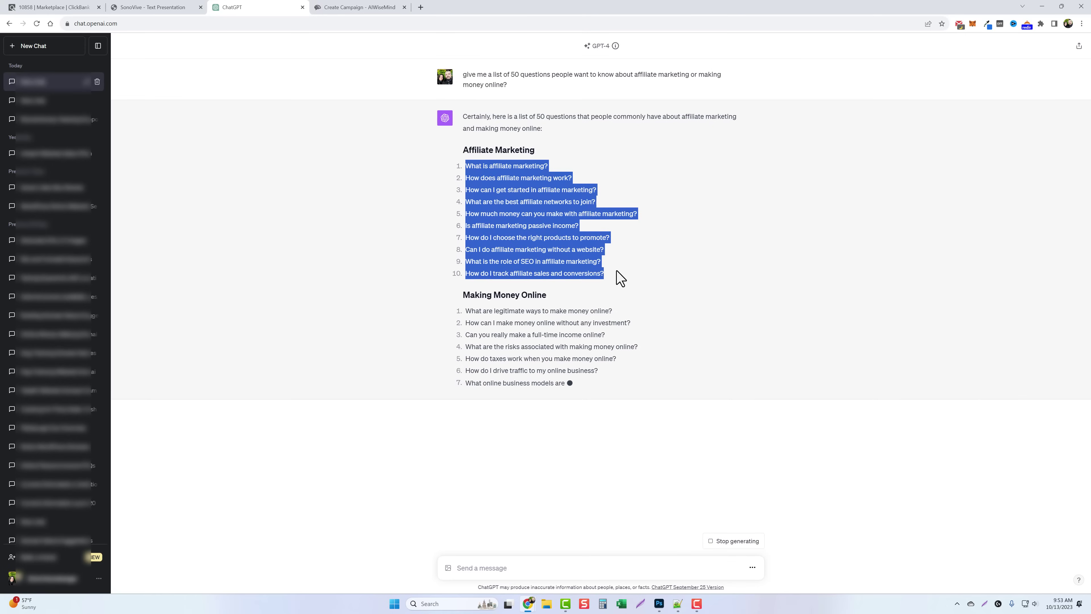
left_click(375, 8)
left_click(421, 329)
key("ctrl+v")
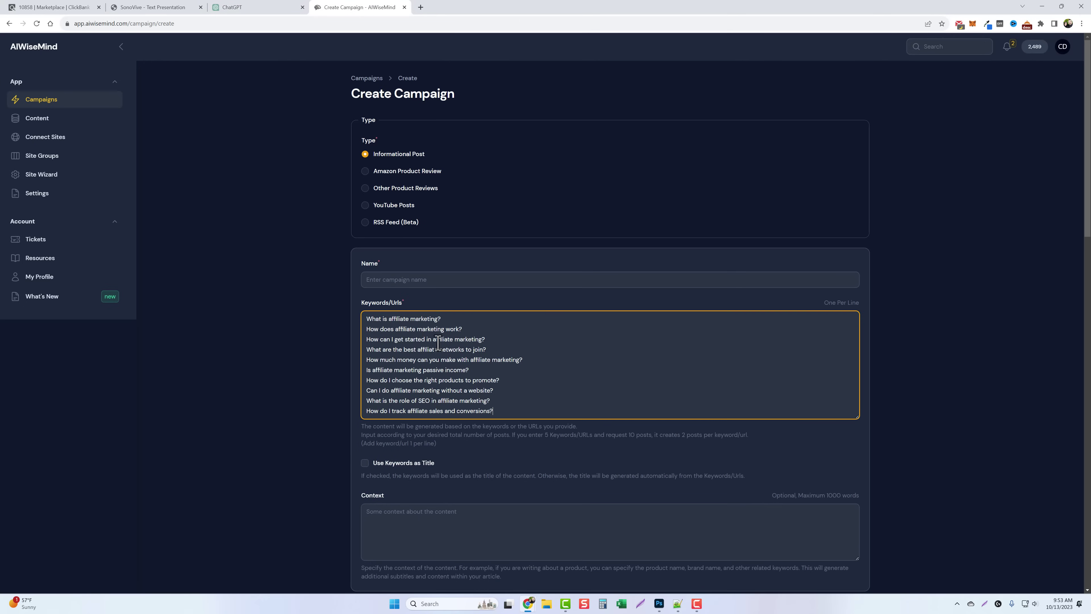
left_click(365, 464)
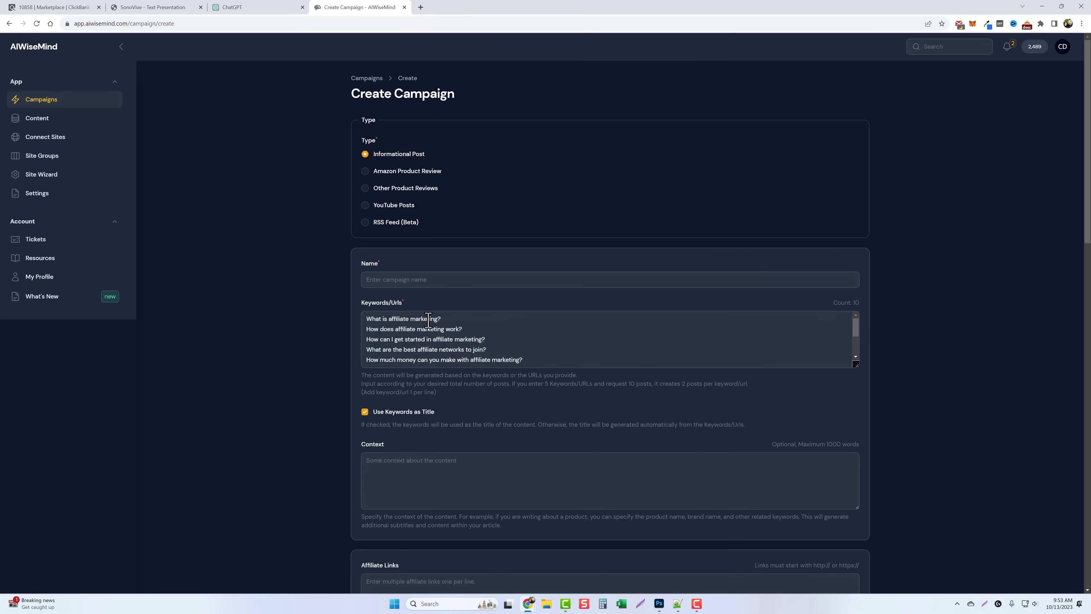
Look through the pasted keyword questions, including the one about choosing the right products to promote.
scroll(428, 320, "down", 3)
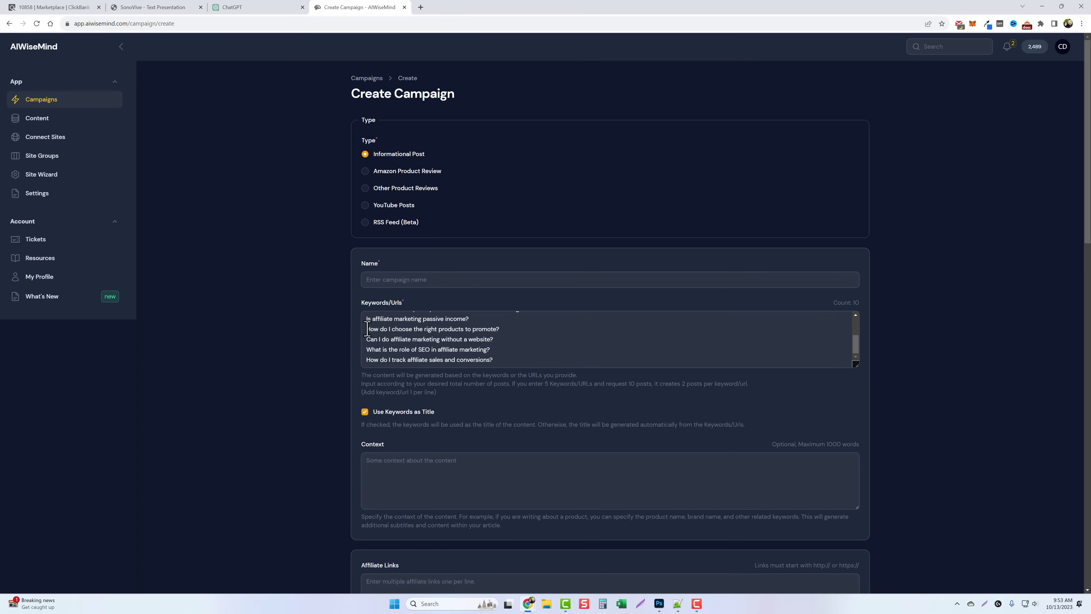
left_click_drag(367, 329, 499, 330)
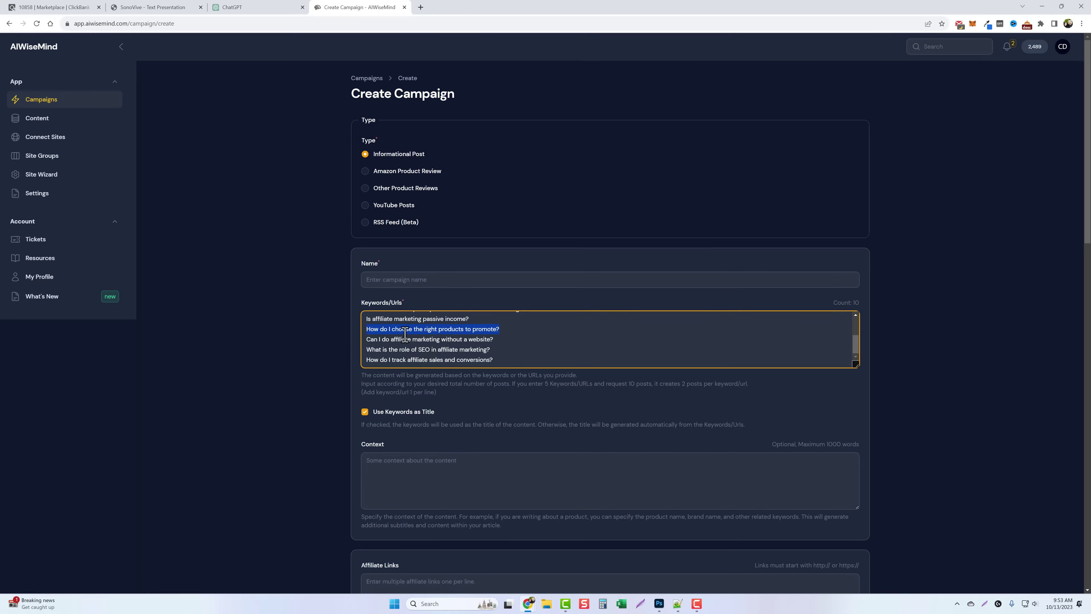
left_click(361, 336)
scroll(379, 345, "up", 1)
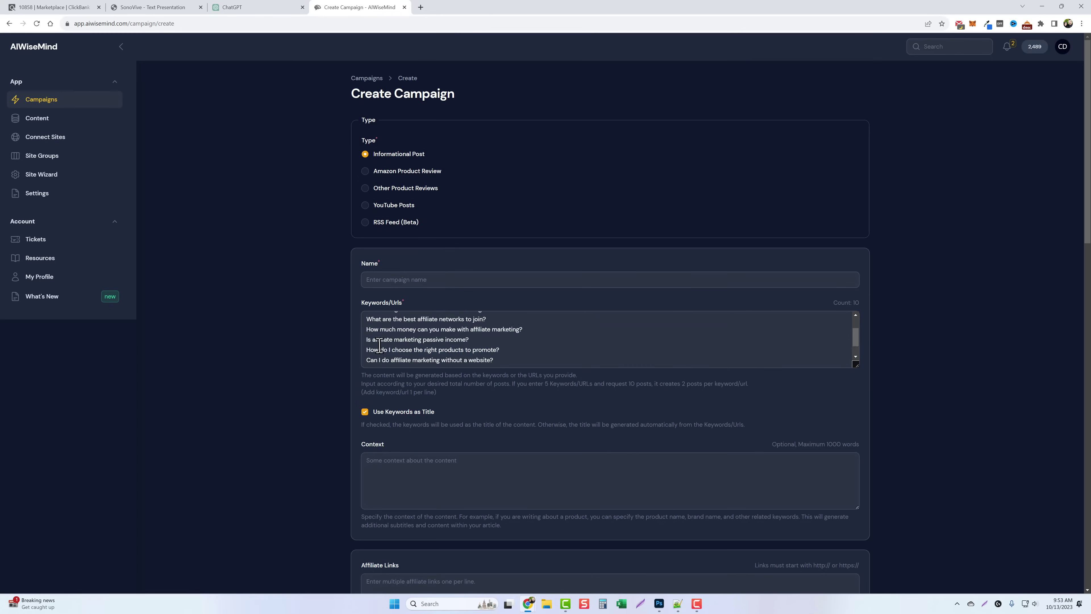
scroll(379, 345, "up", 2)
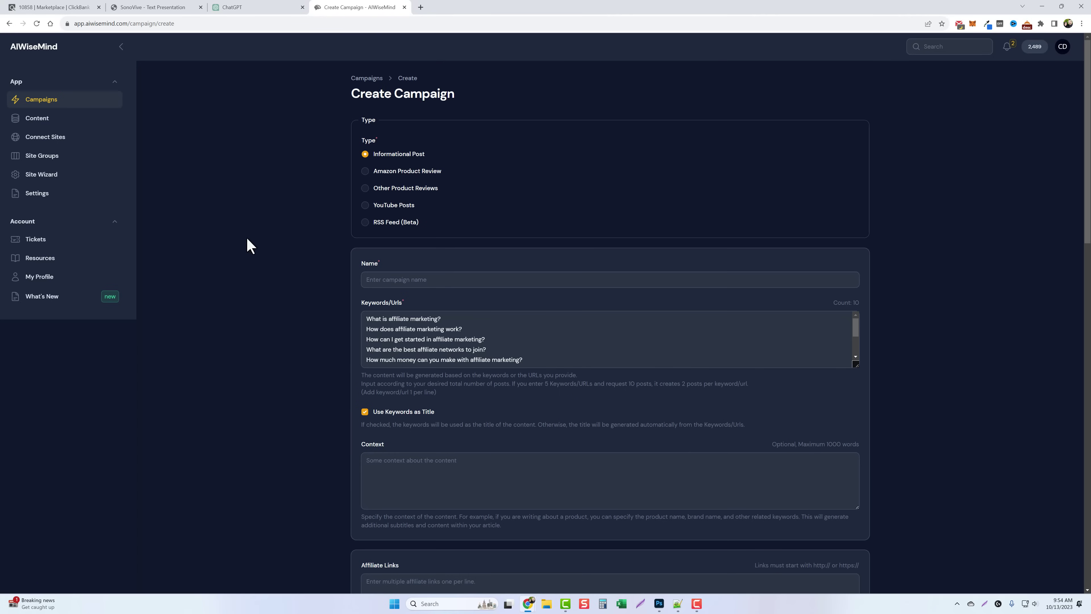
Open a new site setup in the Site Wizard and look over its cleanup, page, plugin, author and category options.
left_click(52, 176)
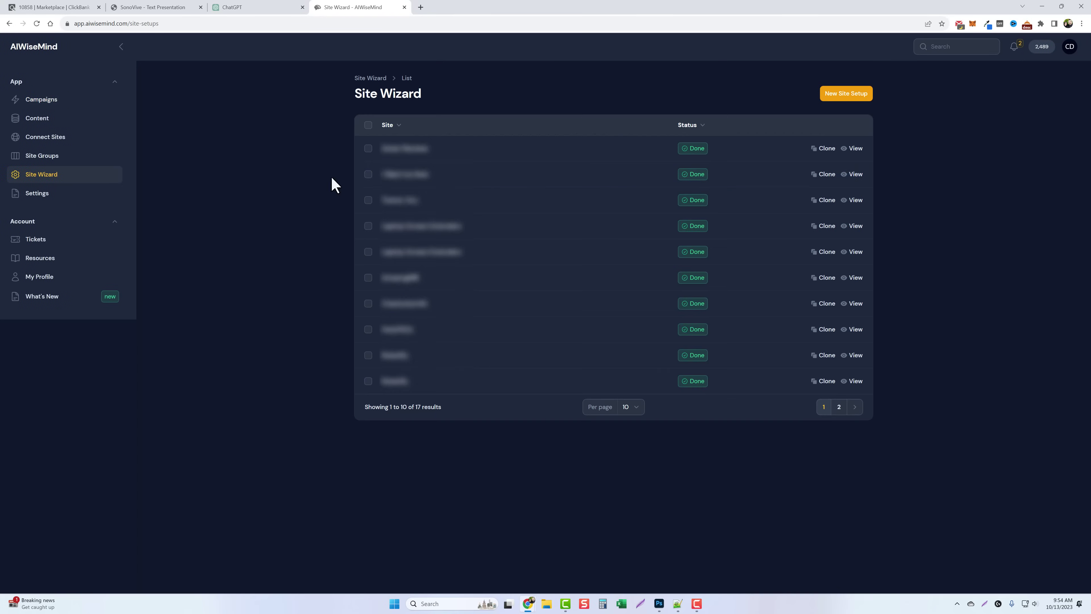
left_click(841, 95)
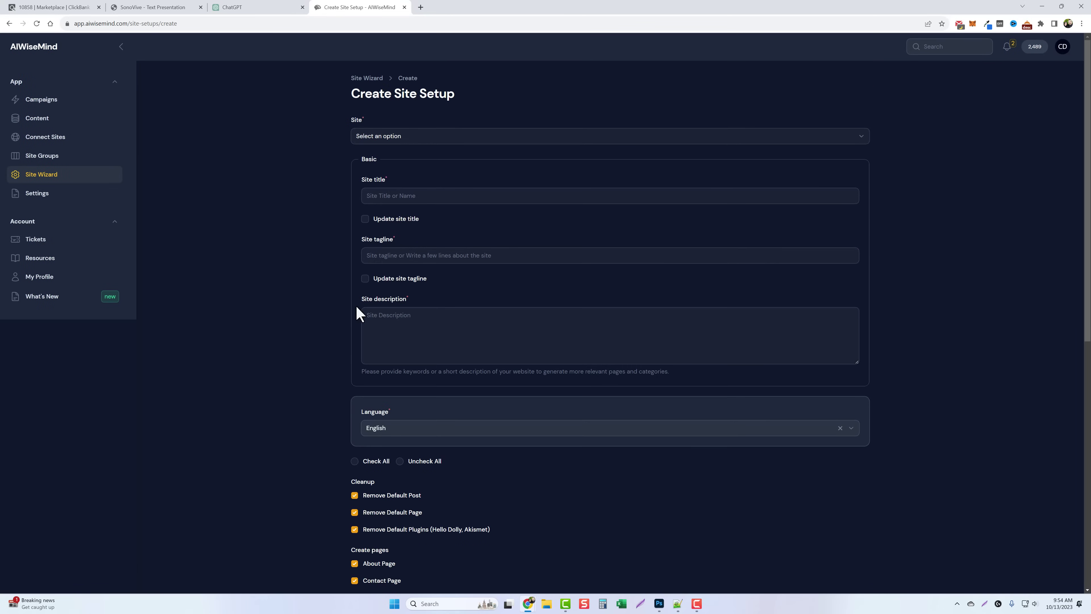
scroll(326, 335, "down", 7)
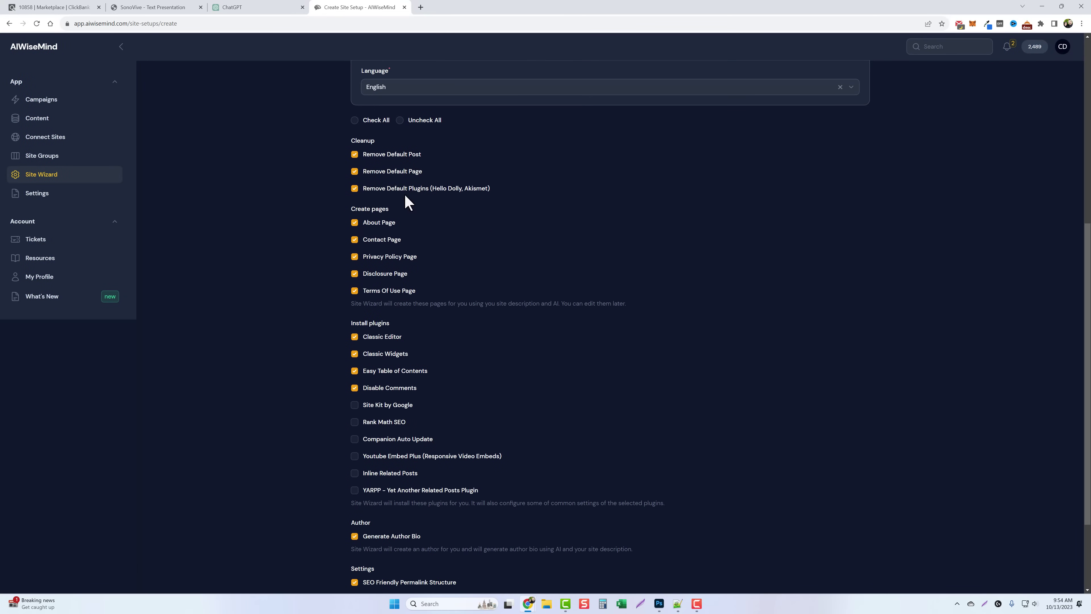
scroll(315, 259, "down", 2)
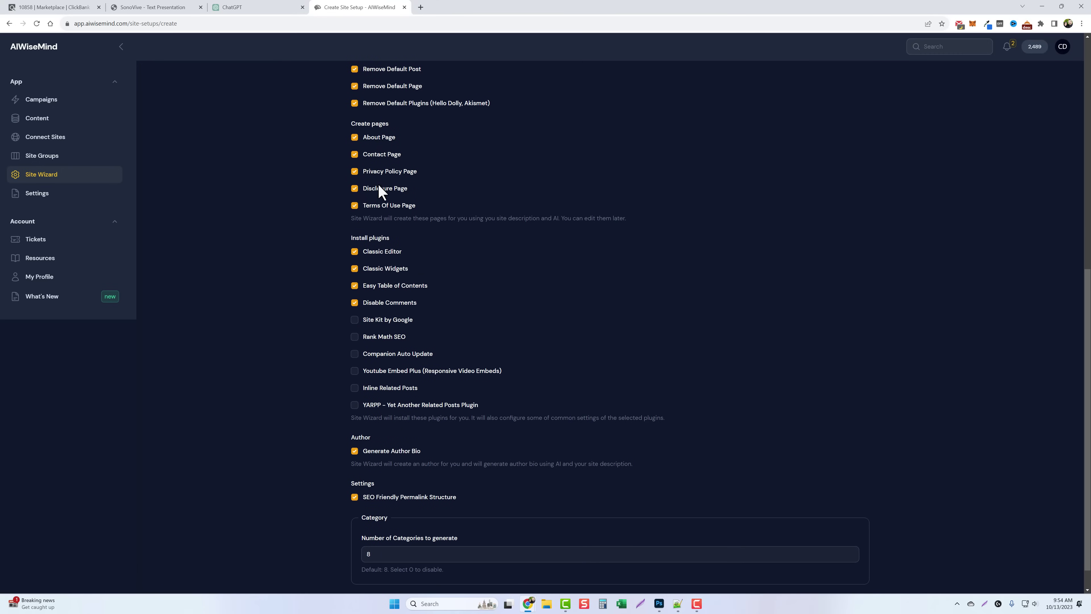
scroll(374, 229, "down", 1)
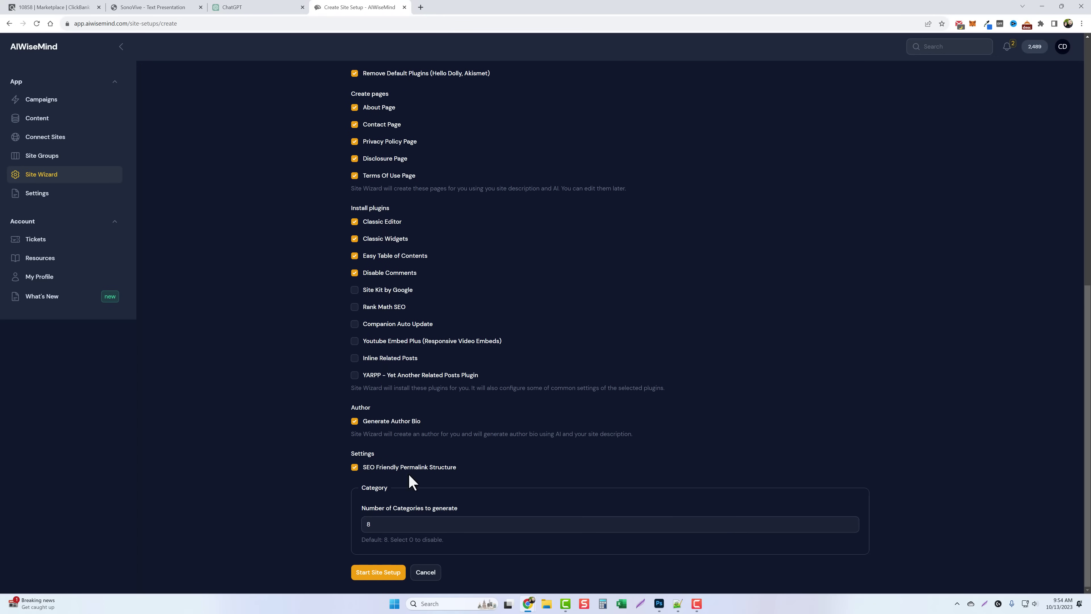
scroll(405, 515, "up", 10)
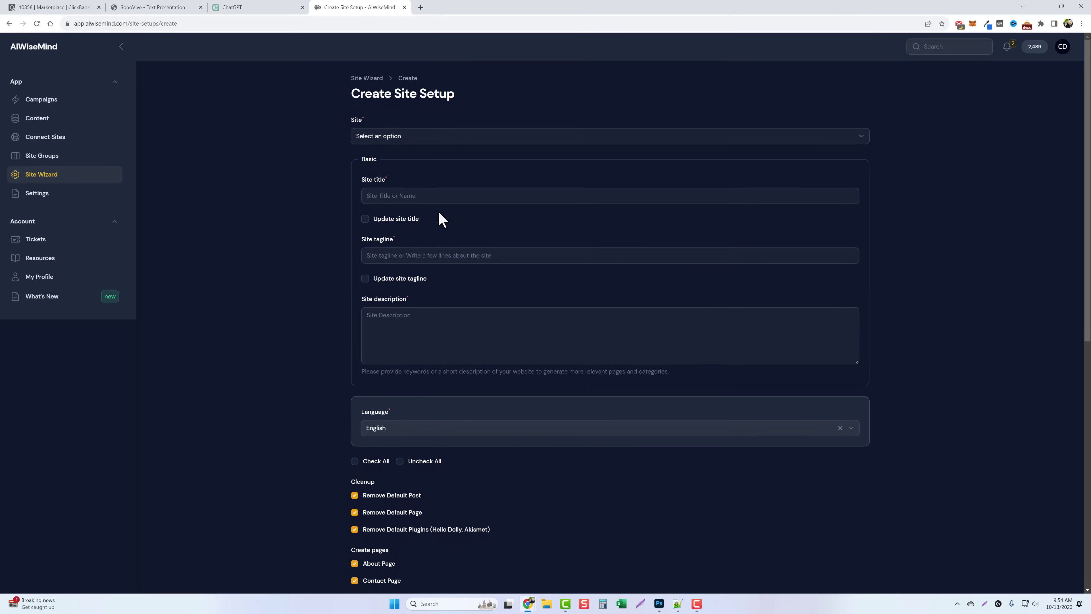
Return to the campaigns list, open the Getting Started tutorial and read its prerequisites on the OpenAI API plan.
key("alt+Left")
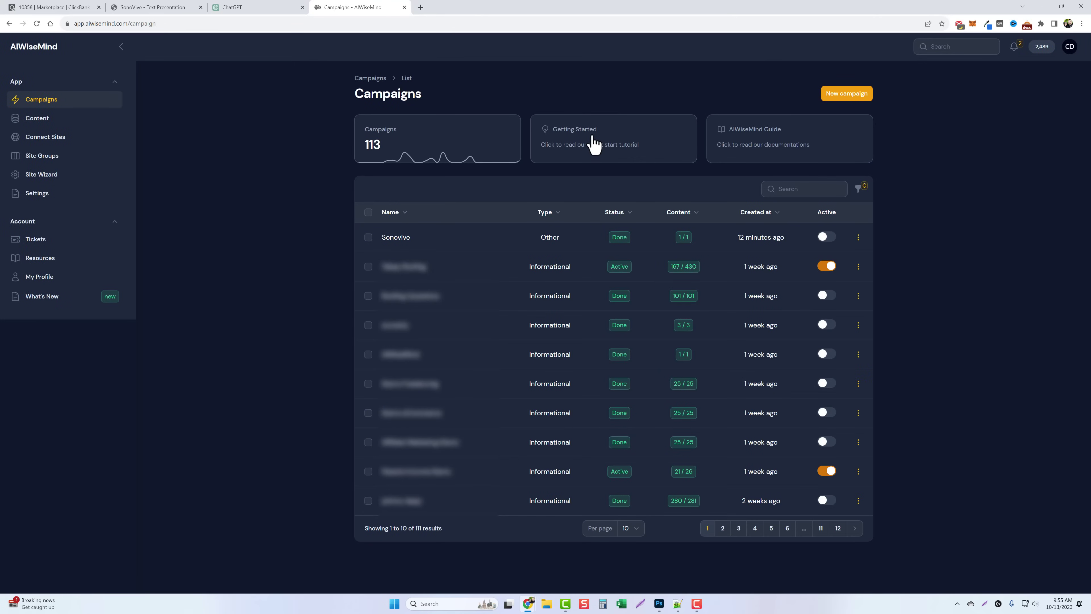
left_click(585, 149)
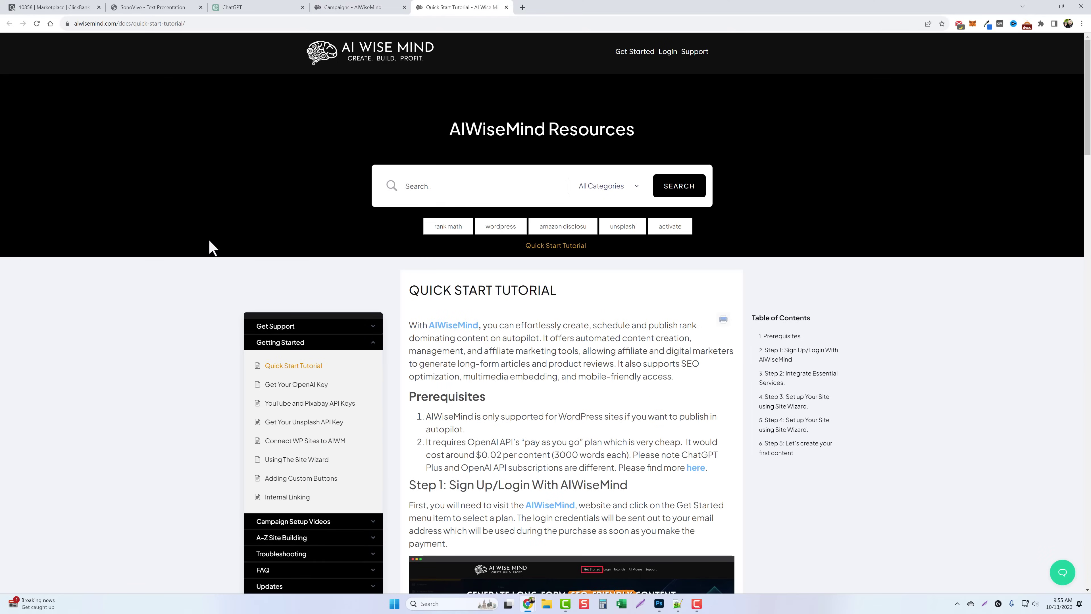
scroll(188, 326, "down", 3)
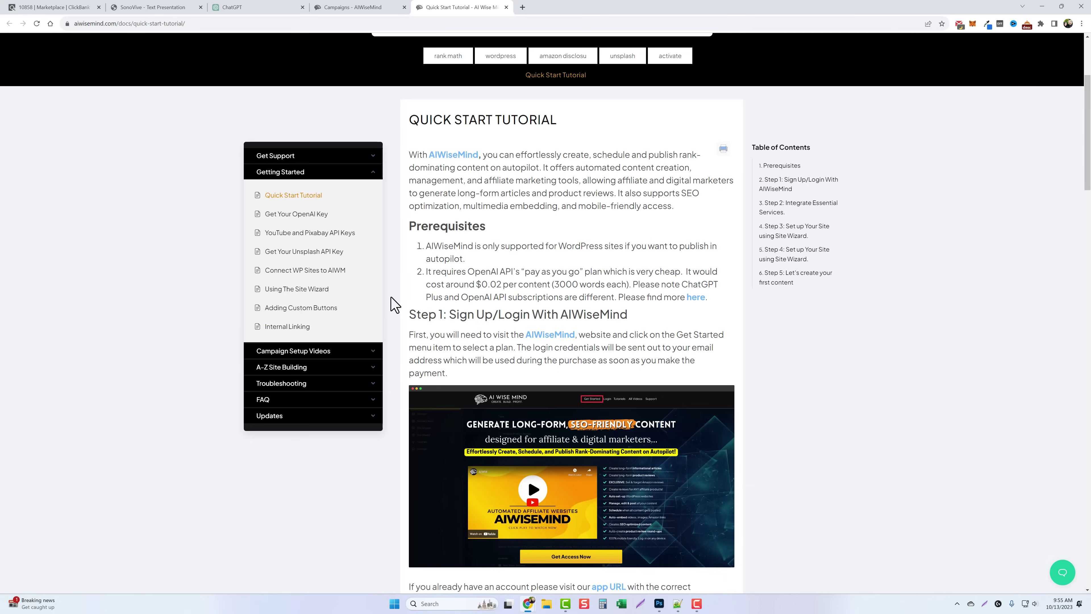
left_click_drag(467, 271, 518, 271)
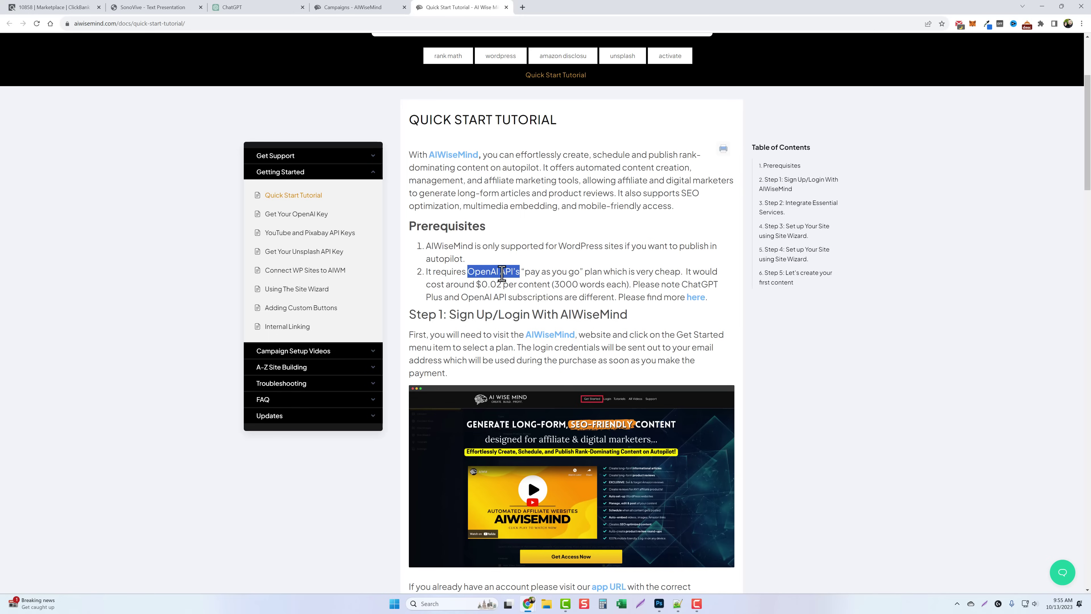
left_click(532, 284)
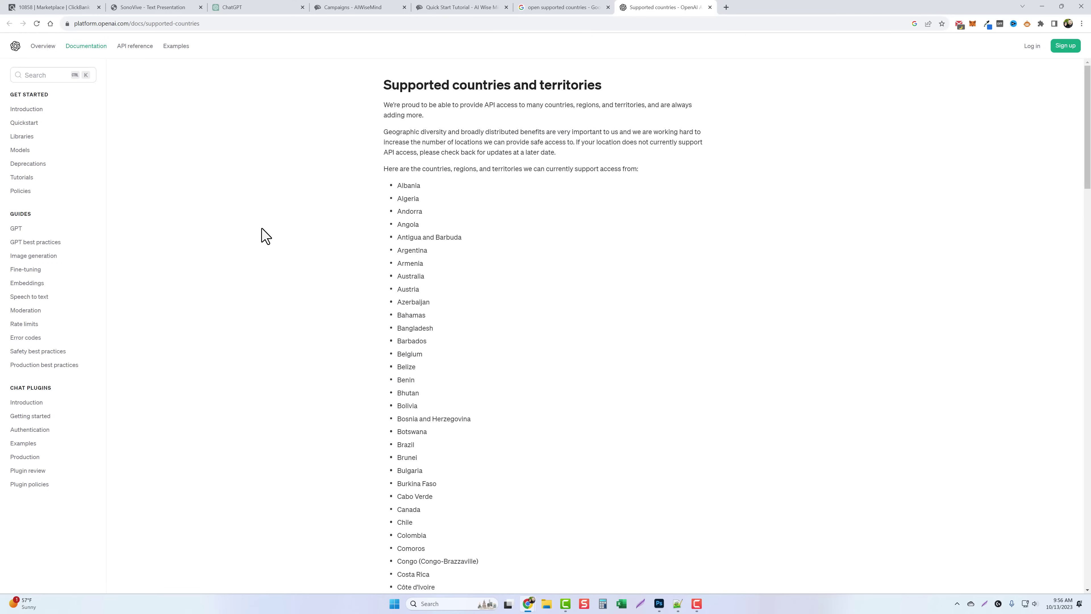
Look through OpenAI's list of supported countries and territories and return to its beginning.
left_click(196, 25)
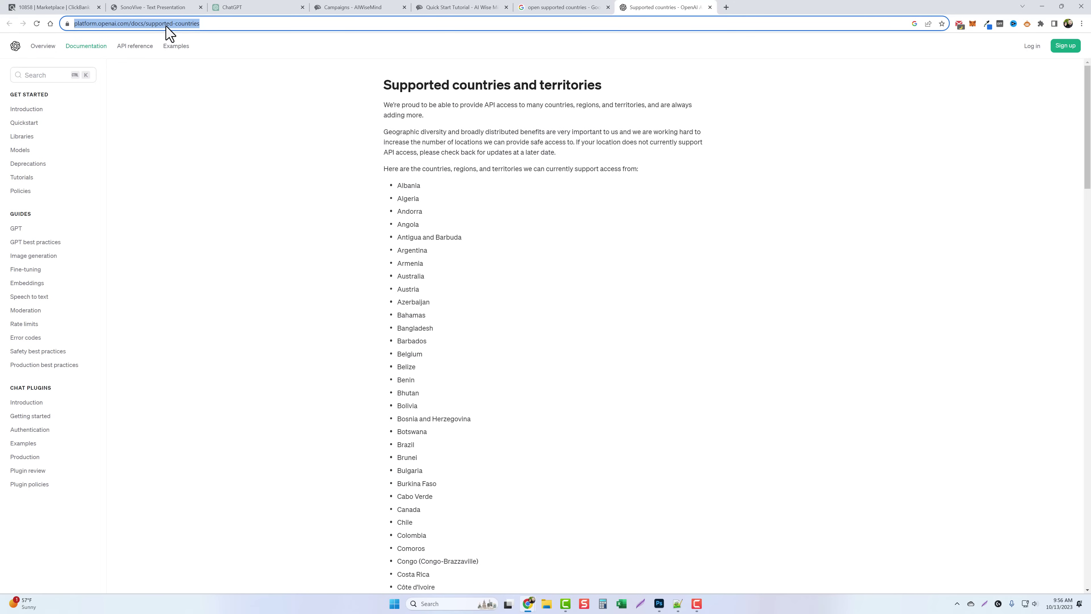
scroll(363, 256, "down", 8)
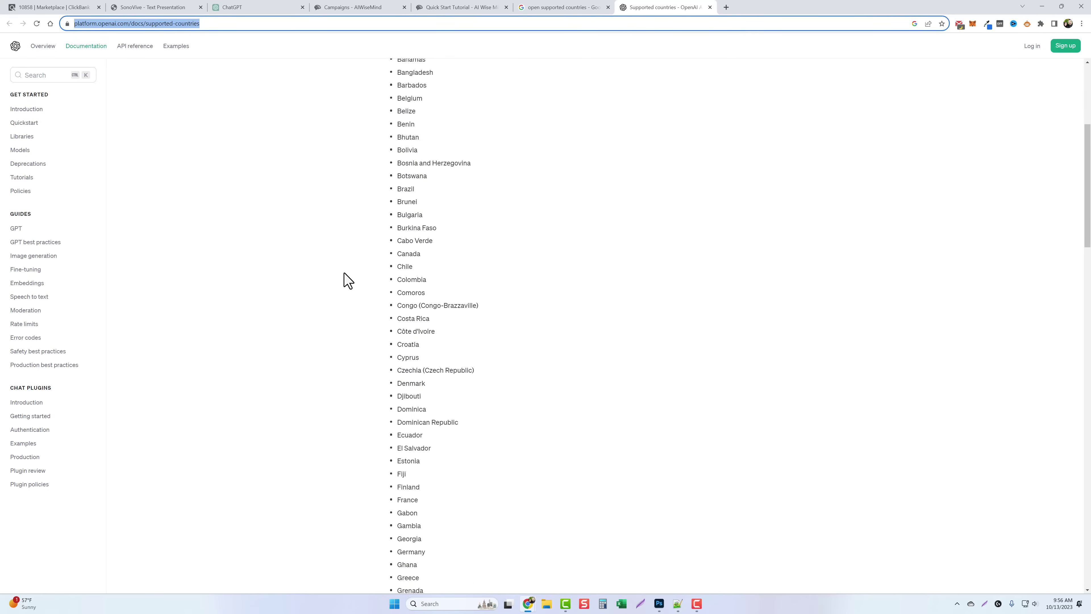
scroll(340, 293, "down", 10)
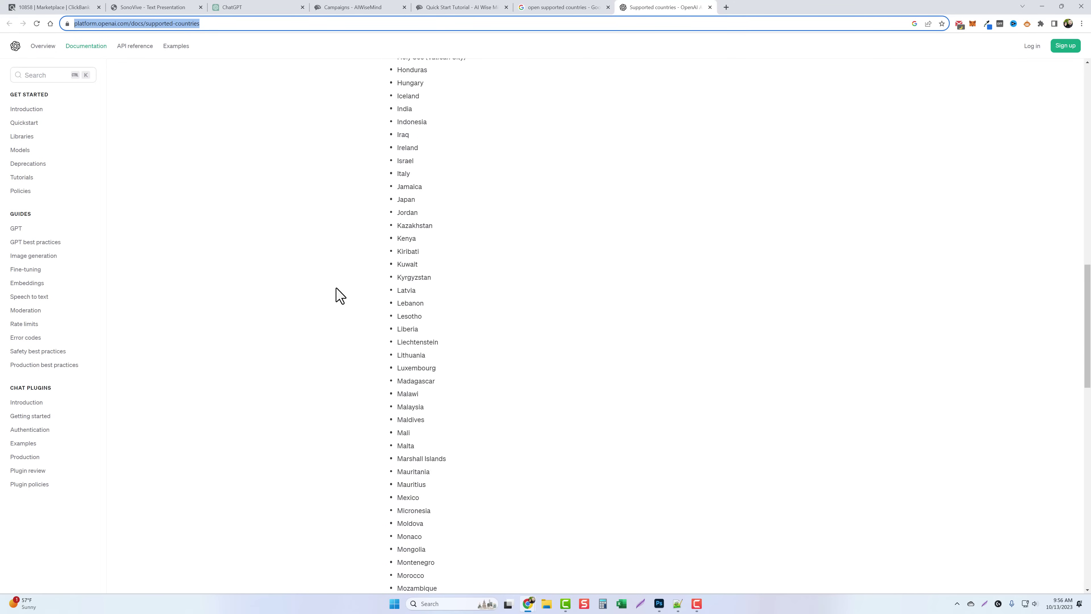
scroll(340, 293, "down", 12)
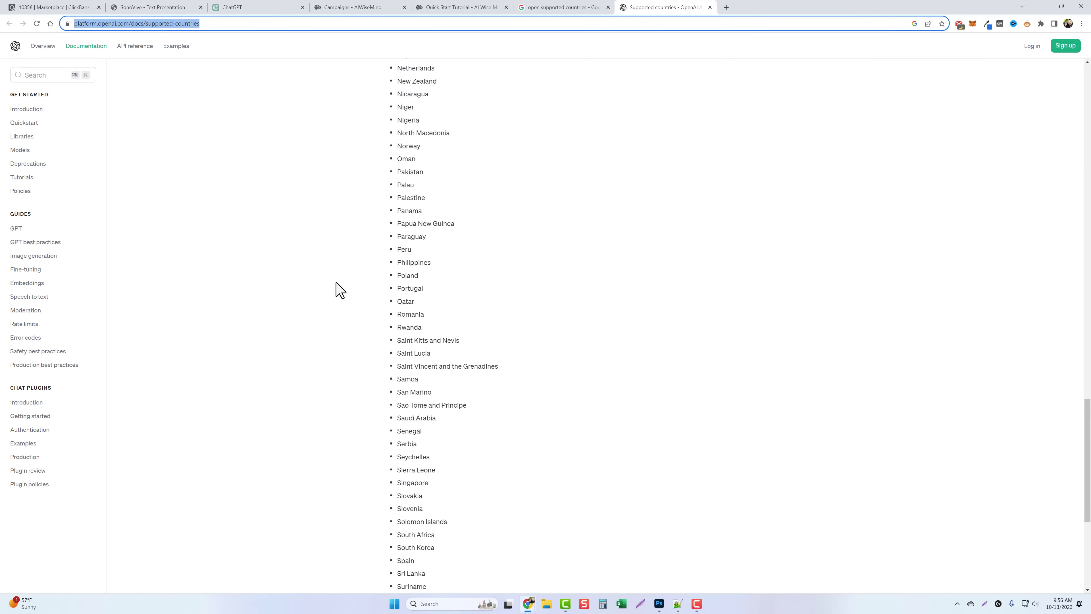
scroll(340, 290, "up", 20)
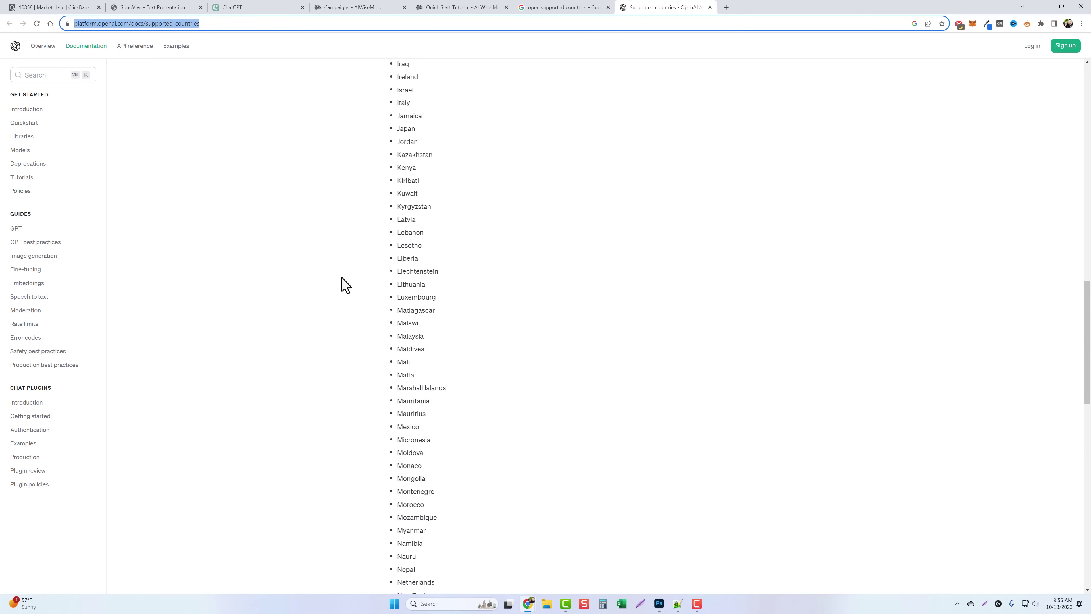
scroll(344, 279, "up", 12)
left_click(314, 263)
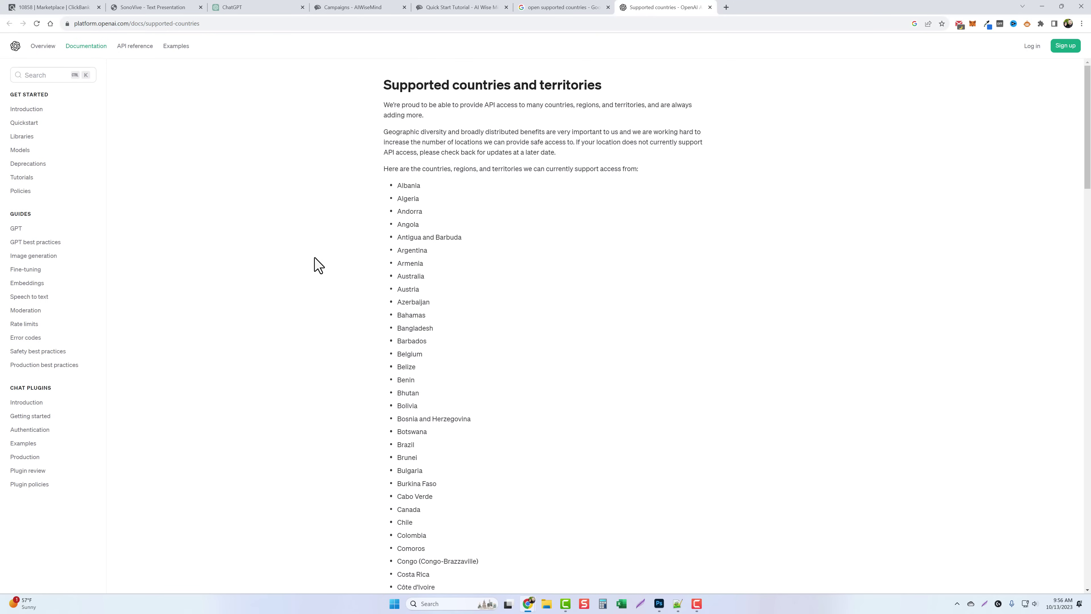